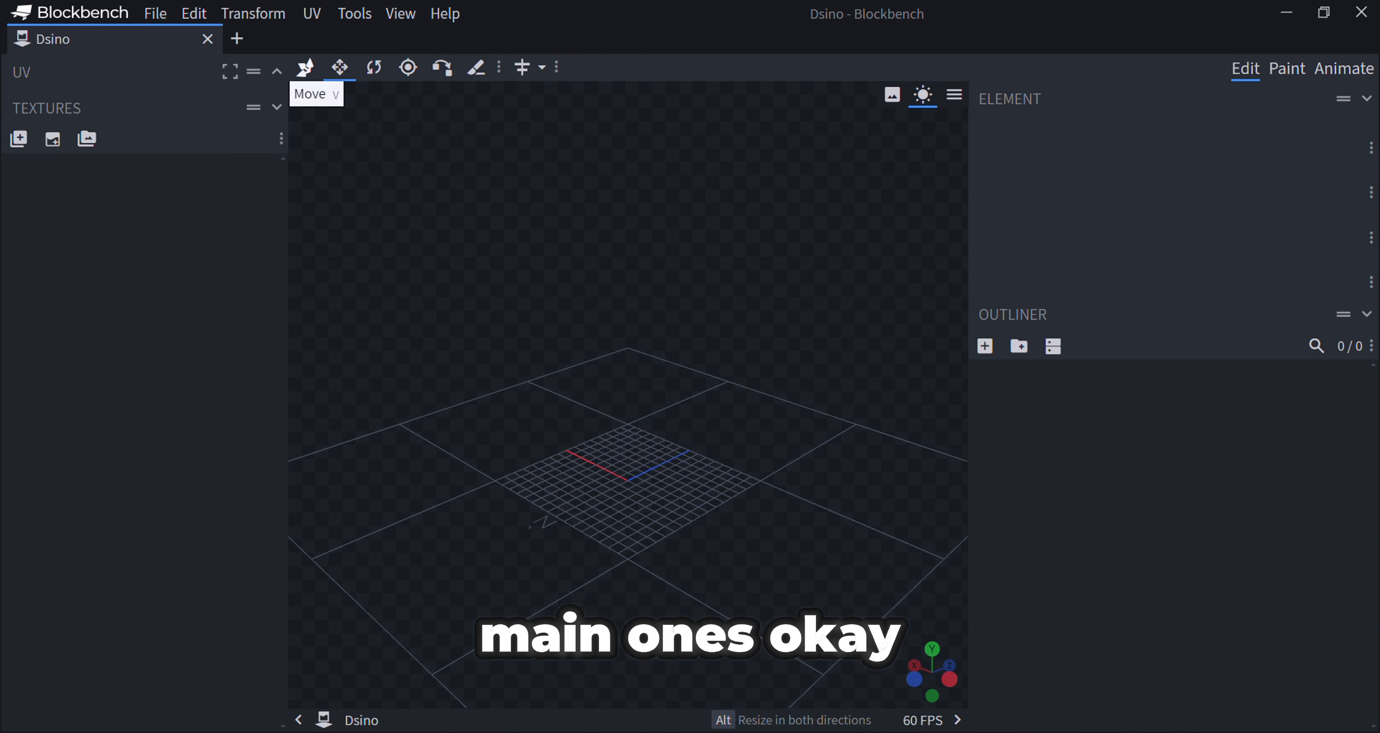
Step: Go through the Move, Resize, Rotate, Pivot, Vertex Snap and Knife tools one by one to review them
{"action": "left_click", "coordinate": [306, 68]}
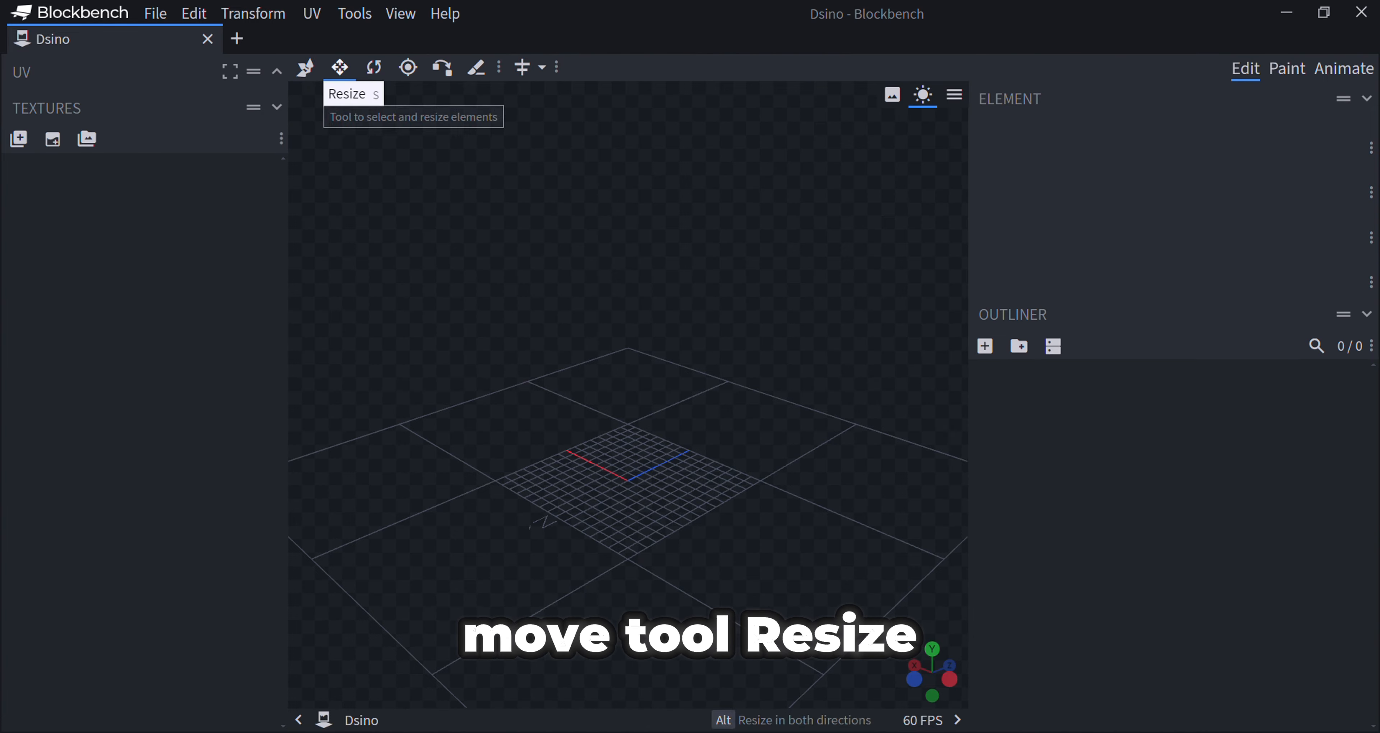
{"action": "left_click", "coordinate": [373, 68]}
{"action": "left_click", "coordinate": [408, 68]}
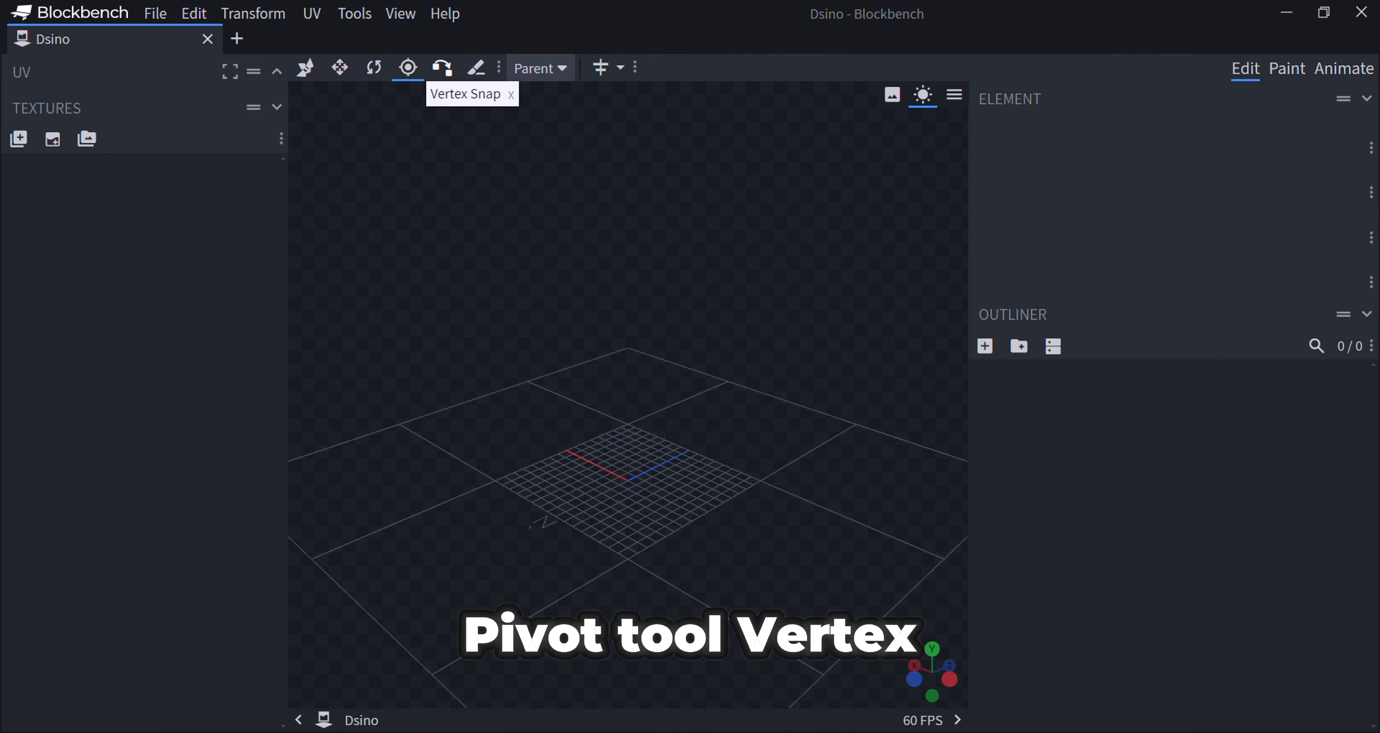
{"action": "left_click", "coordinate": [475, 68]}
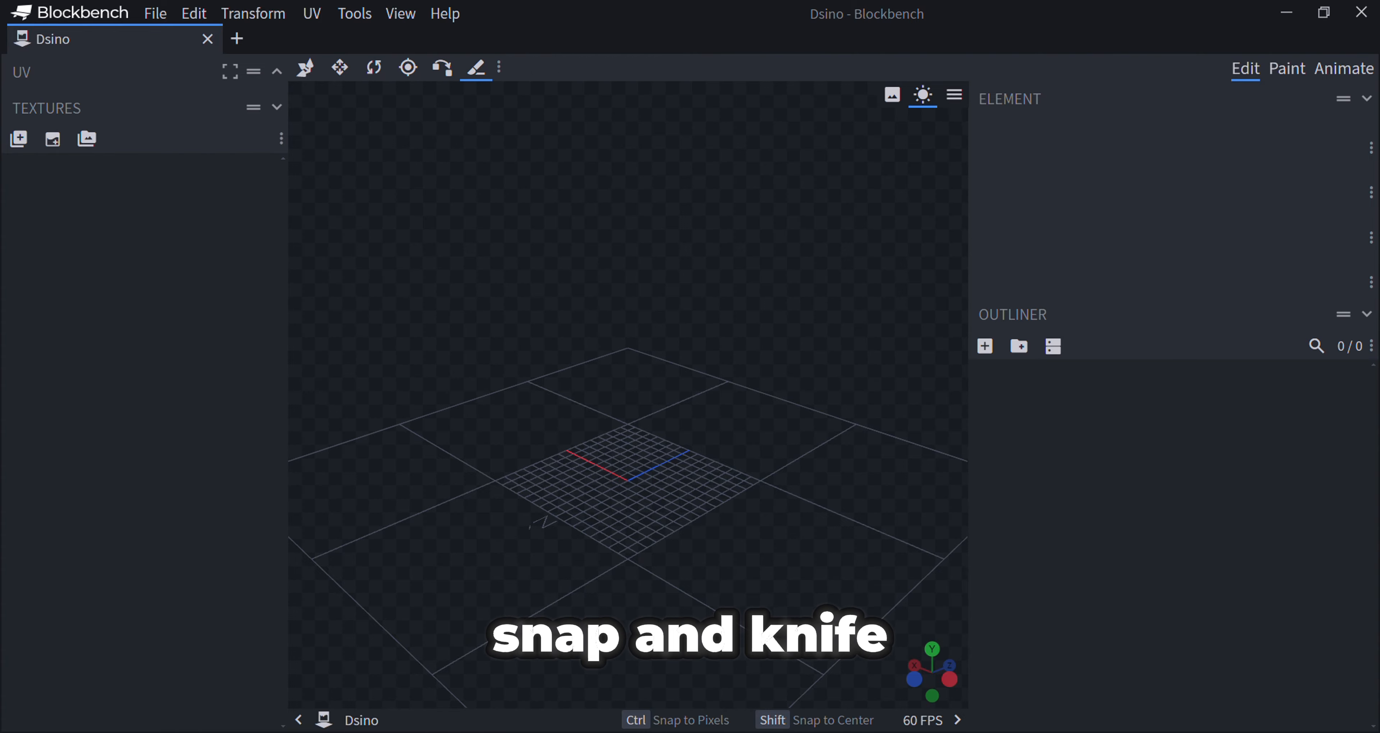
{"action": "left_click", "coordinate": [476, 68]}
{"action": "left_click", "coordinate": [441, 68]}
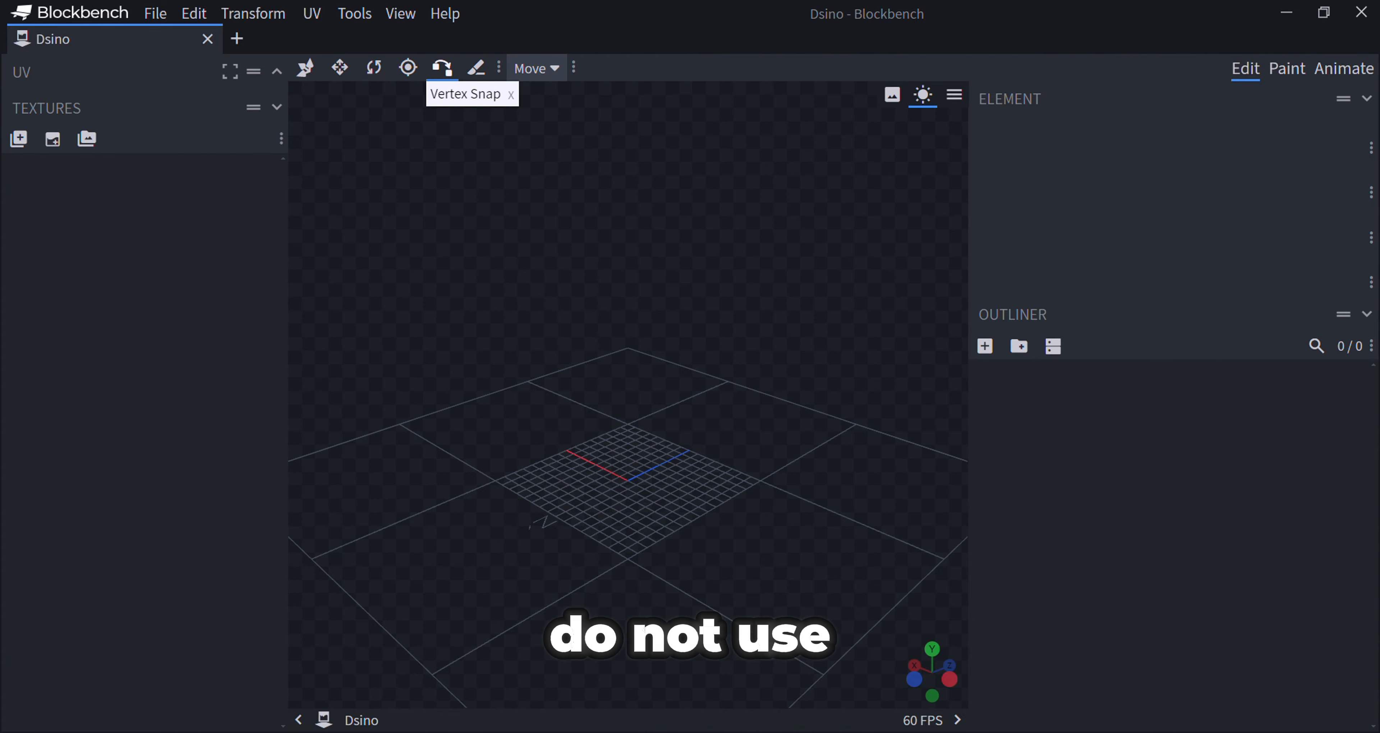
{"action": "left_click", "coordinate": [475, 68]}
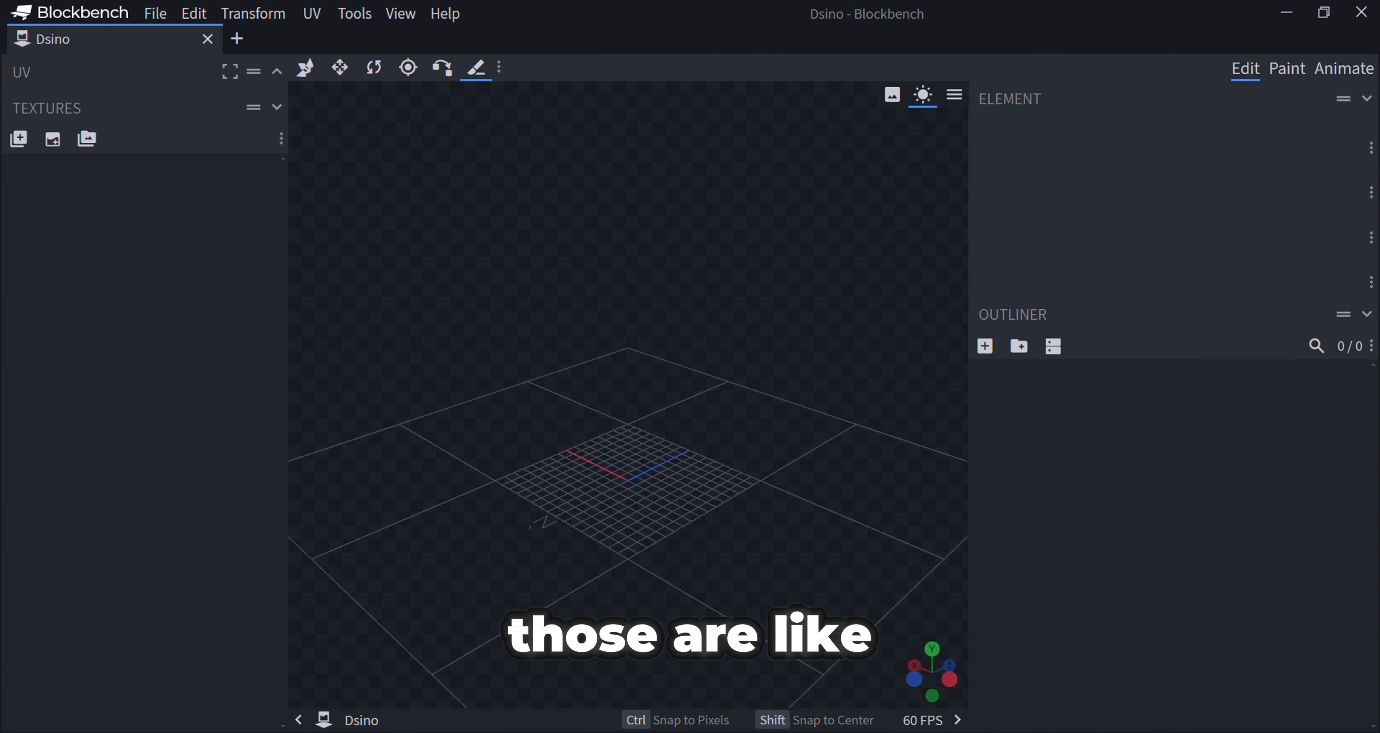
{"action": "scroll", "coordinate": [628, 395], "scroll_direction": "up", "scroll_amount": 5}
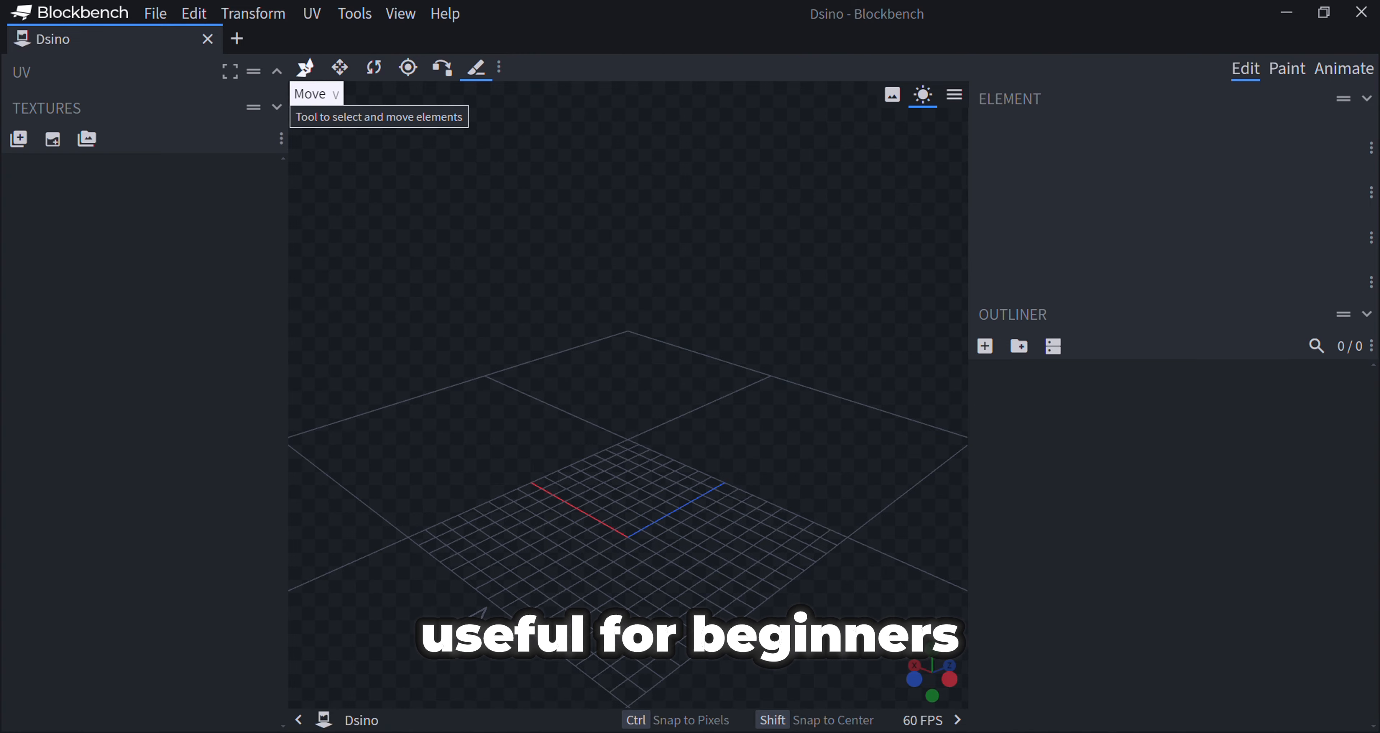
Step: Add a new cube to the empty model with the Move tool active
{"action": "left_click", "coordinate": [305, 67]}
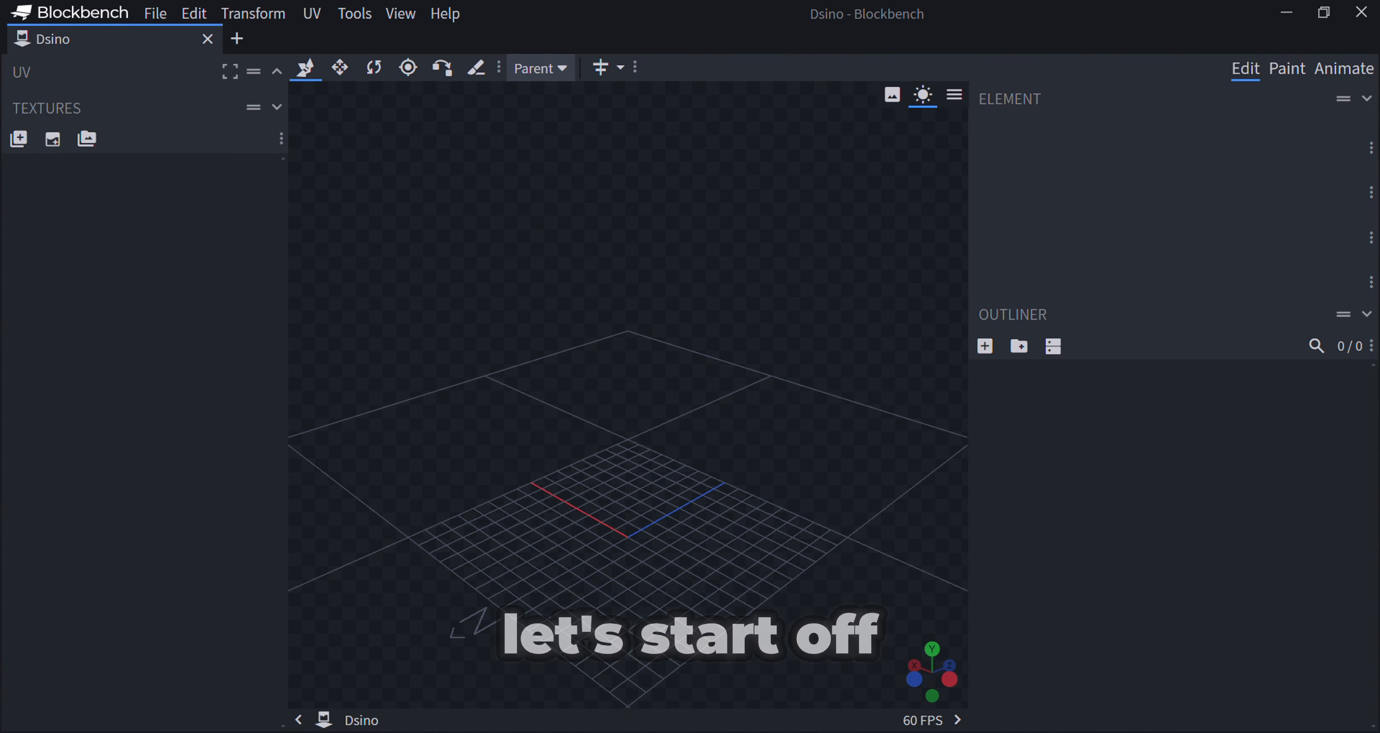
{"action": "left_click", "coordinate": [984, 346]}
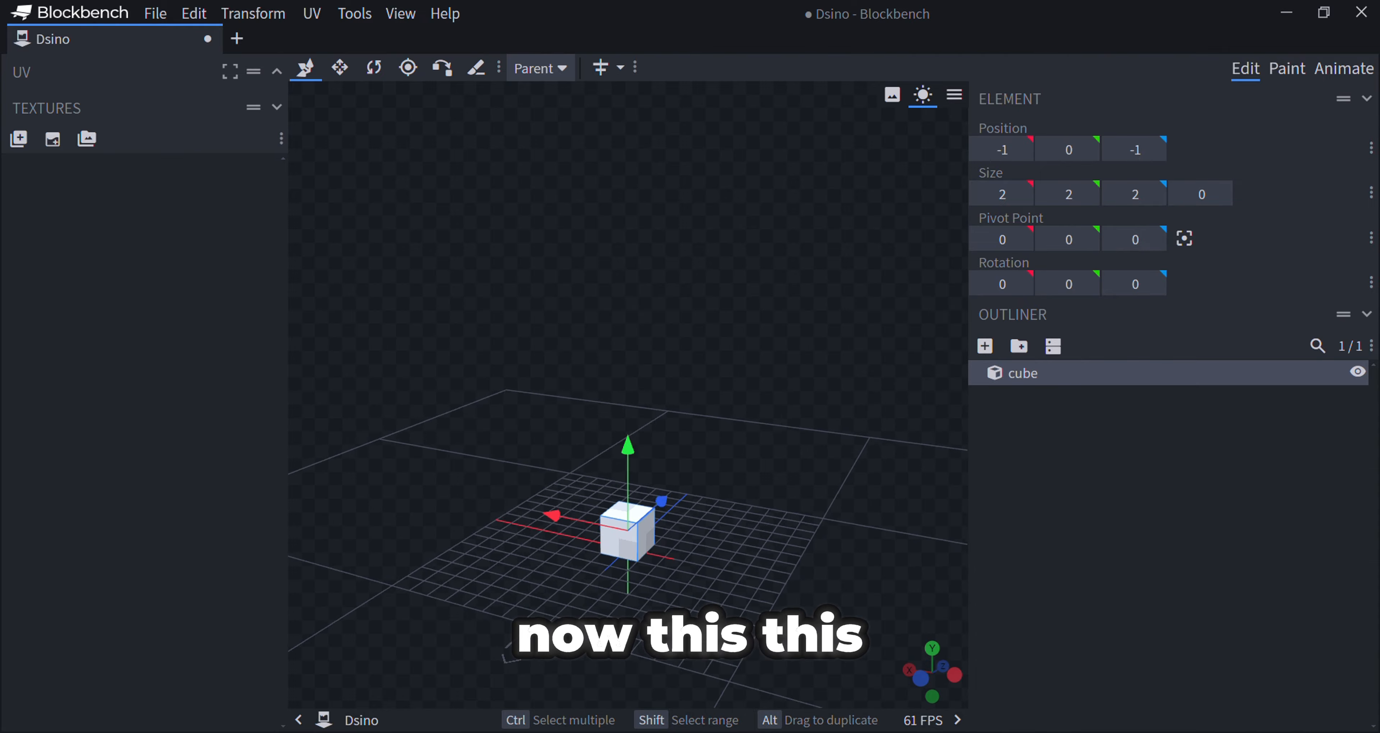
{"action": "left_click_drag", "start_coordinate": [536, 509], "coordinate": [803, 375]}
{"action": "scroll", "coordinate": [627, 395], "scroll_direction": "down", "scroll_amount": 5}
{"action": "left_click_drag", "start_coordinate": [669, 375], "coordinate": [560, 401]}
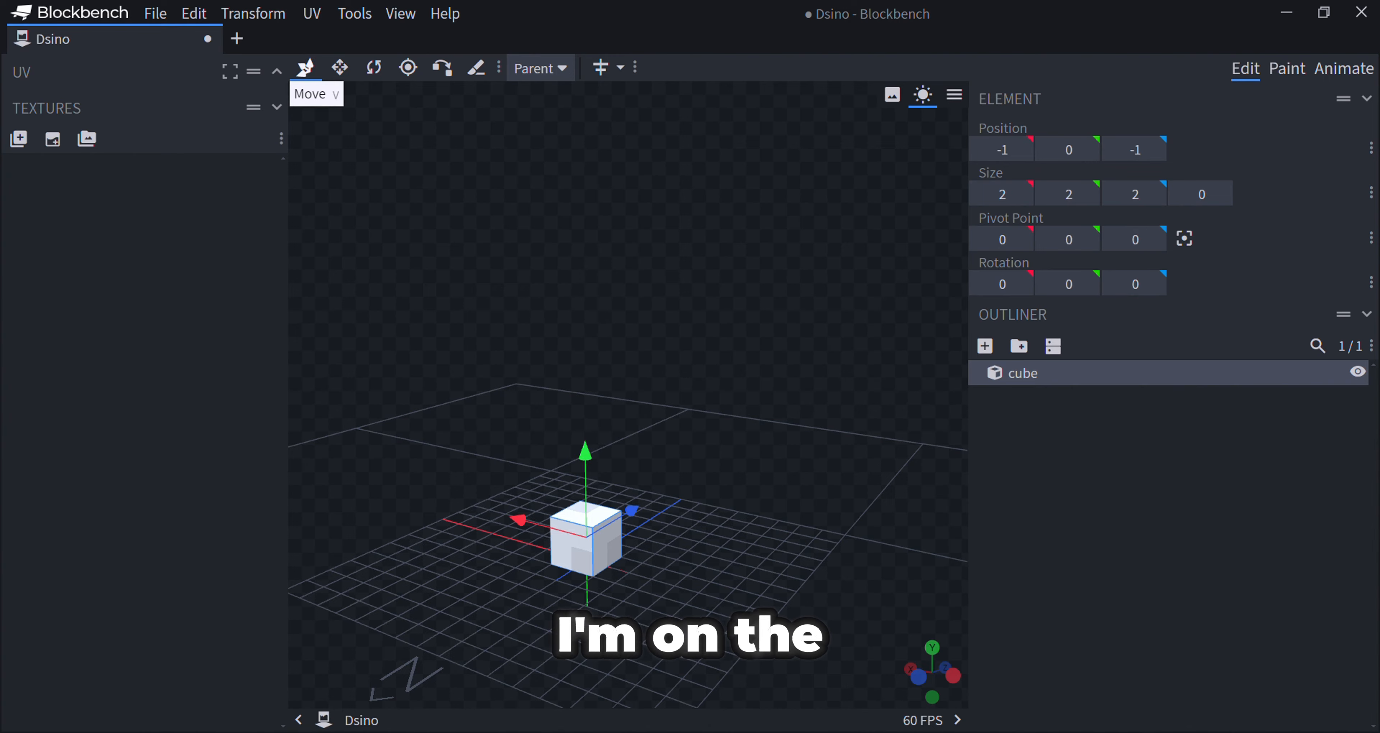
Step: Raise the cube to a height of 10 and bring it back to the grid at position -1, 0, -2
{"action": "left_click_drag", "start_coordinate": [585, 453], "coordinate": [695, 227]}
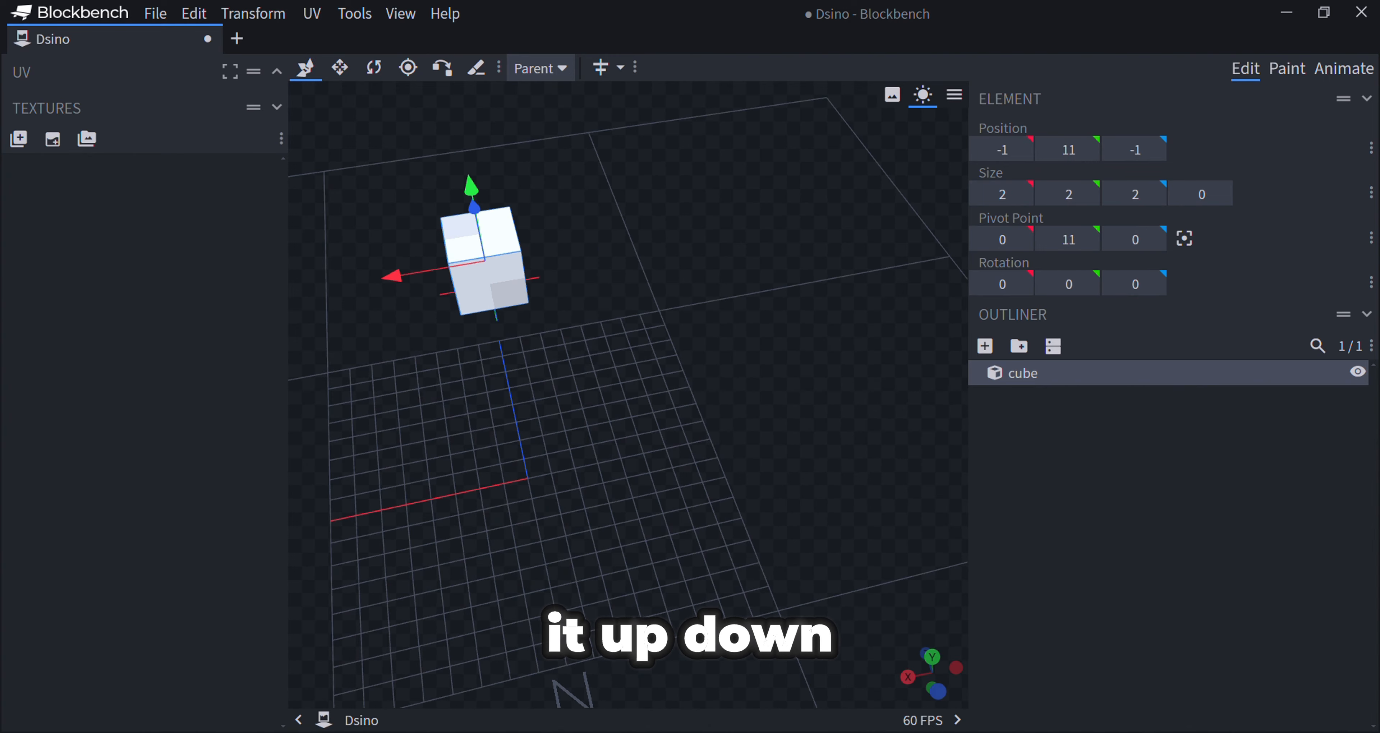
{"action": "mouse_move", "coordinate": [471, 186]}
{"action": "left_mouse_down"}
{"action": "mouse_move", "coordinate": [493, 307]}
{"action": "mouse_move", "coordinate": [474, 208]}
{"action": "left_mouse_up"}
{"action": "mouse_move", "coordinate": [398, 300]}
{"action": "left_mouse_down"}
{"action": "mouse_move", "coordinate": [278, 319]}
{"action": "mouse_move", "coordinate": [398, 300]}
{"action": "left_mouse_up"}
{"action": "left_click_drag", "start_coordinate": [429, 343], "coordinate": [305, 334]}
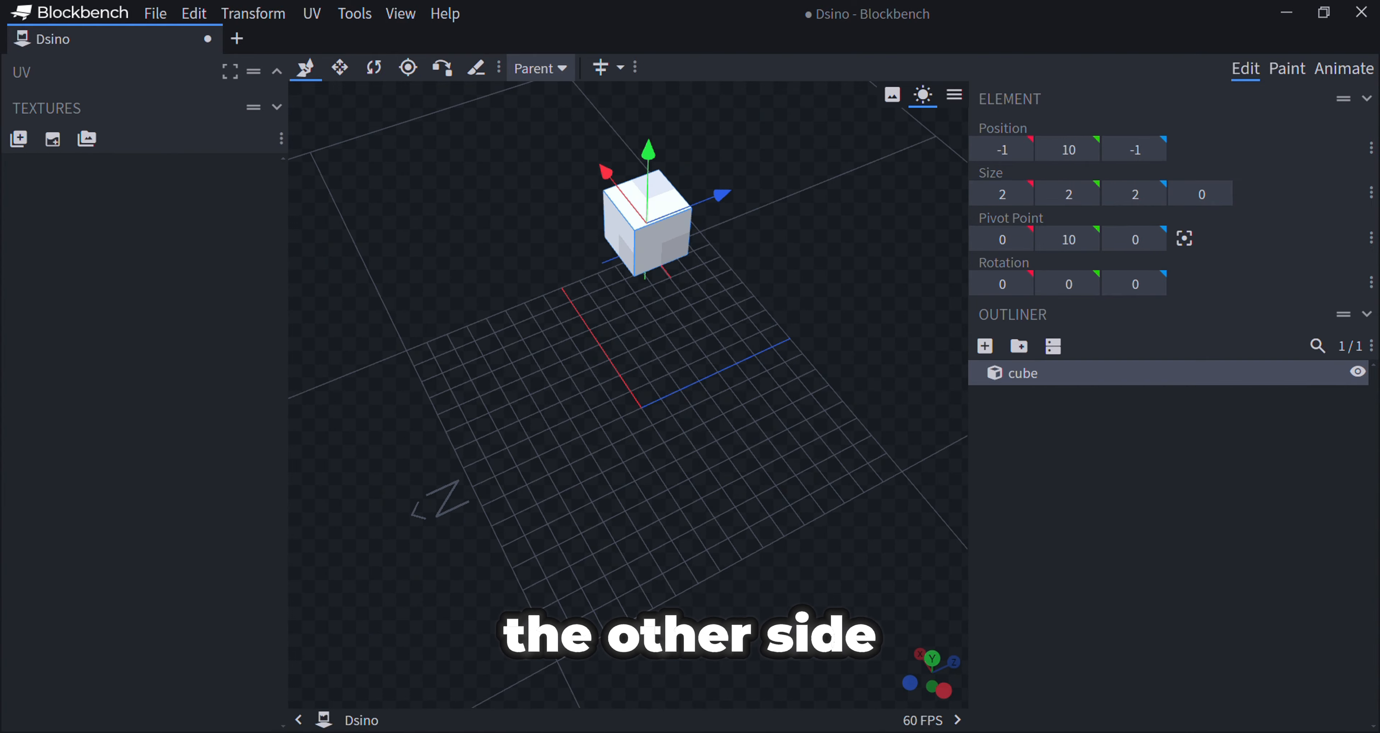
{"action": "left_click_drag", "start_coordinate": [718, 197], "coordinate": [619, 356]}
{"action": "left_click_drag", "start_coordinate": [690, 397], "coordinate": [919, 410]}
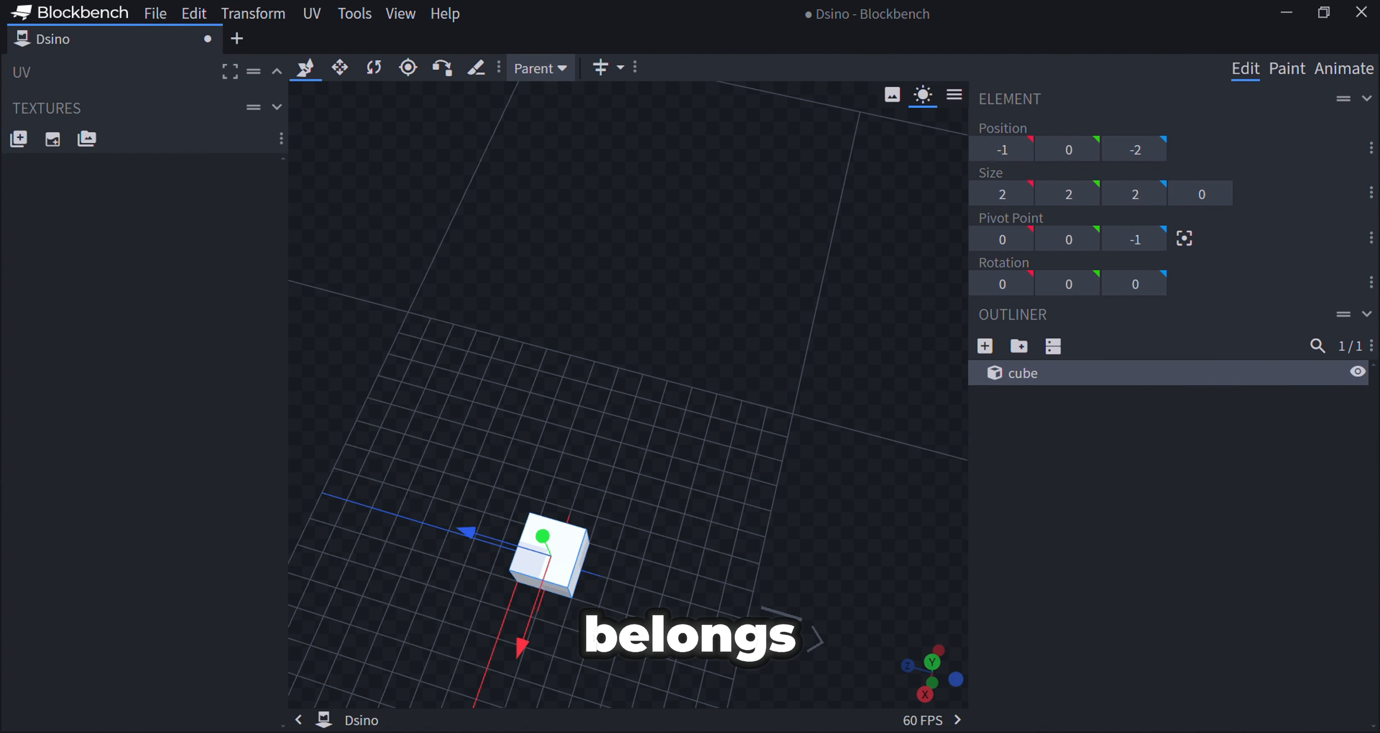
Step: Enlarge the cube to 4 × 2 × 4 by extending its sides along the X and Z axes with the Resize tool
{"action": "left_click_drag", "start_coordinate": [536, 225], "coordinate": [429, 258]}
{"action": "scroll", "coordinate": [428, 259], "scroll_direction": "up", "scroll_amount": 3}
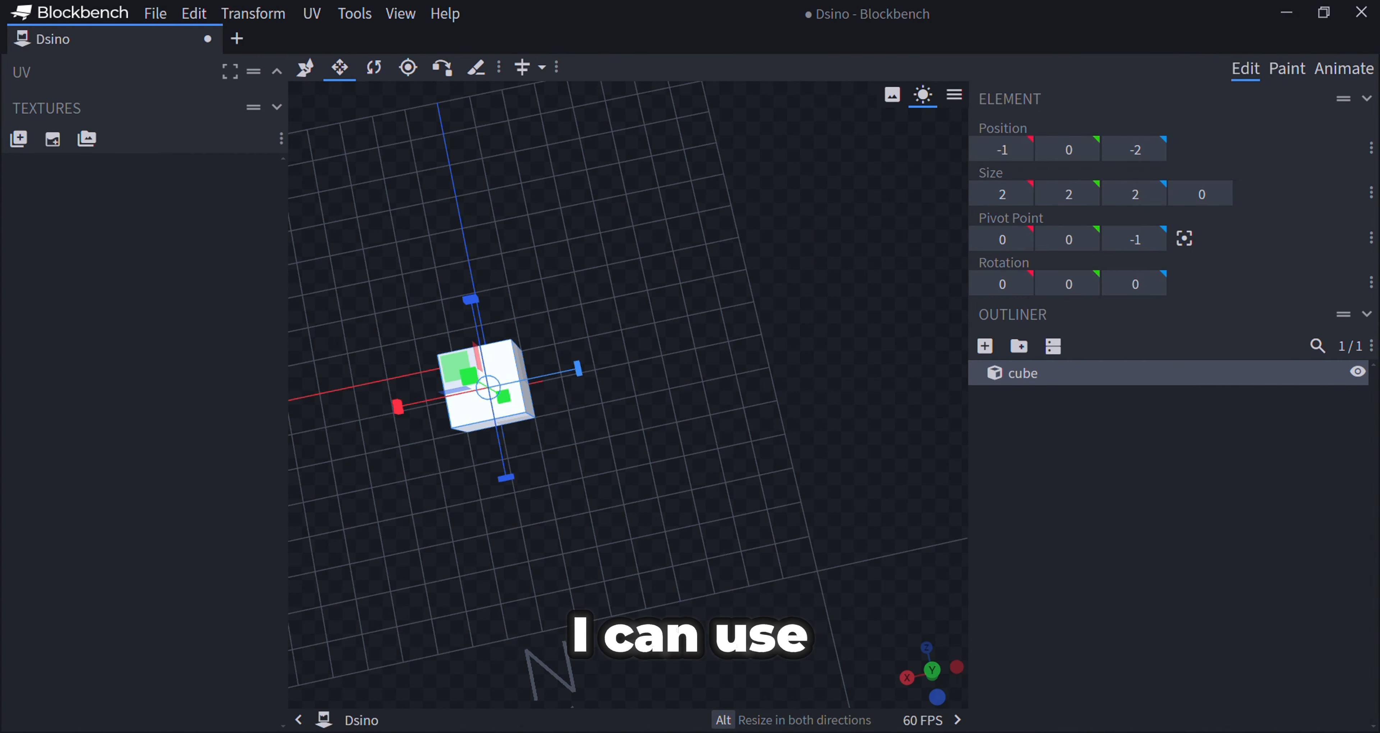
{"action": "left_click_drag", "start_coordinate": [577, 369], "coordinate": [597, 366]}
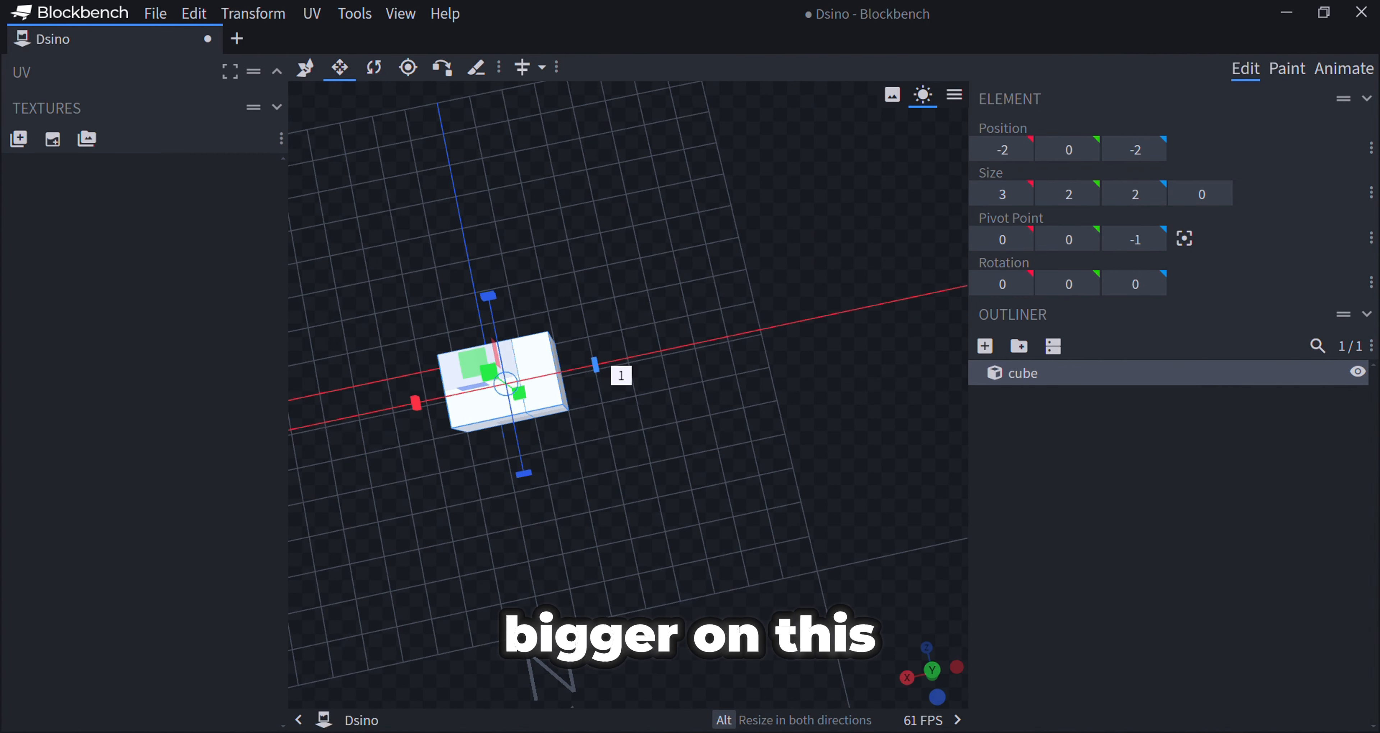
{"action": "left_click_drag", "start_coordinate": [415, 403], "coordinate": [397, 406]}
{"action": "left_click_drag", "start_coordinate": [506, 476], "coordinate": [507, 496]}
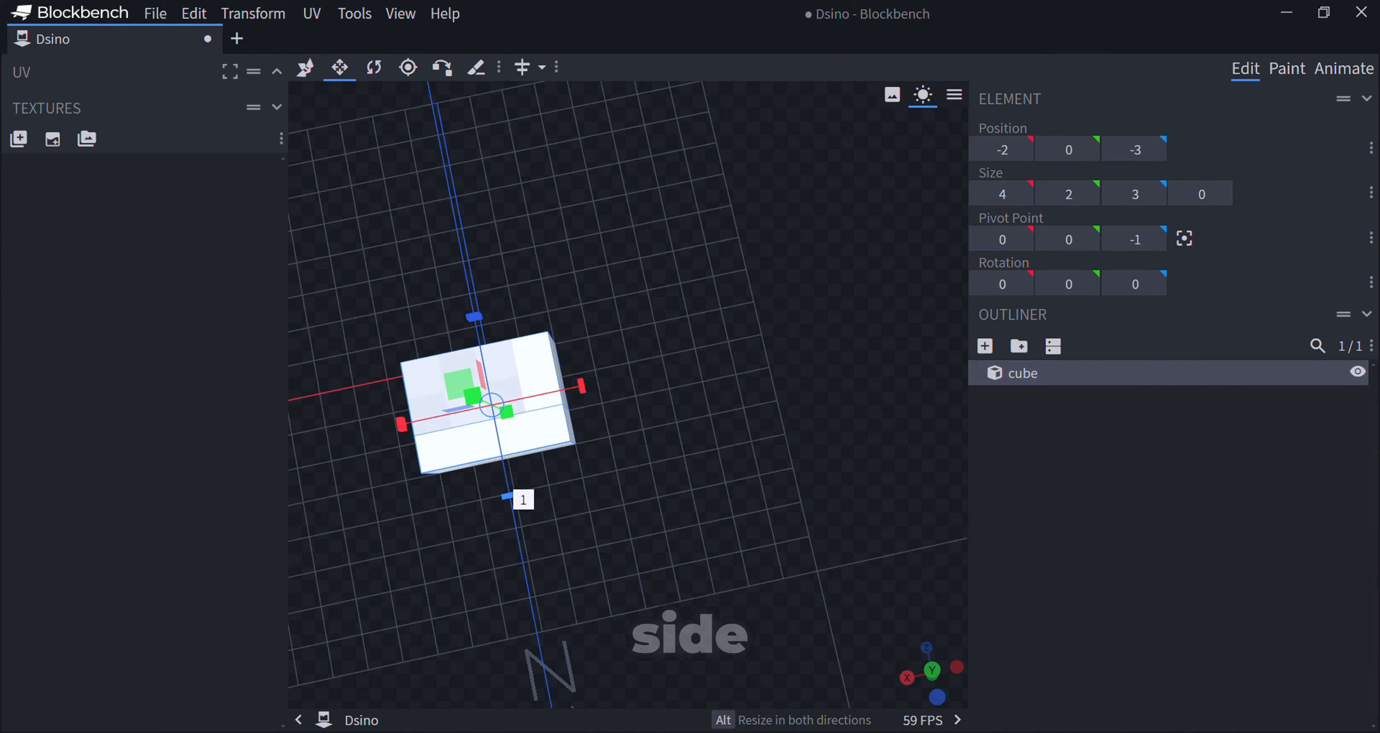
{"action": "left_click_drag", "start_coordinate": [475, 316], "coordinate": [470, 296]}
{"action": "left_click_drag", "start_coordinate": [674, 343], "coordinate": [530, 241]}
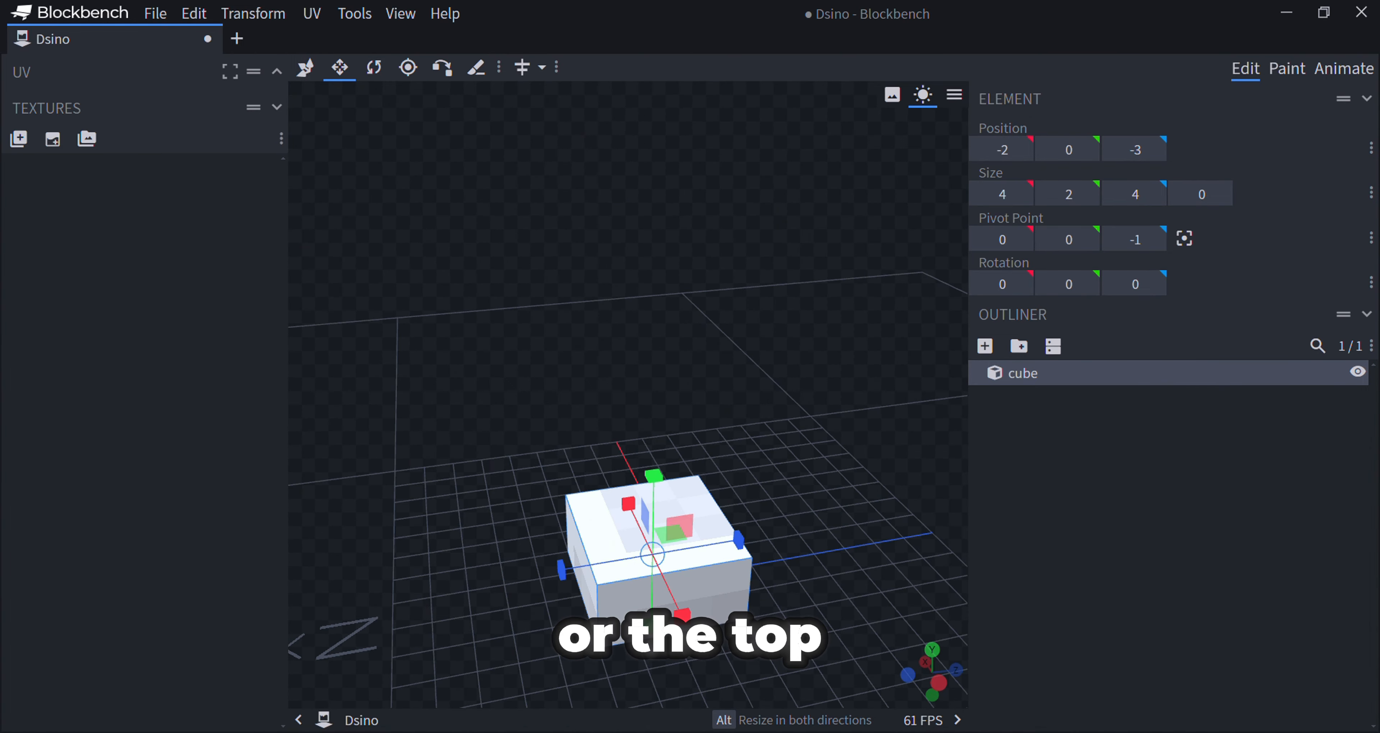
{"action": "mouse_move", "coordinate": [653, 475]}
{"action": "left_mouse_down"}
{"action": "mouse_move", "coordinate": [655, 427]}
{"action": "mouse_move", "coordinate": [654, 475]}
{"action": "left_mouse_up"}
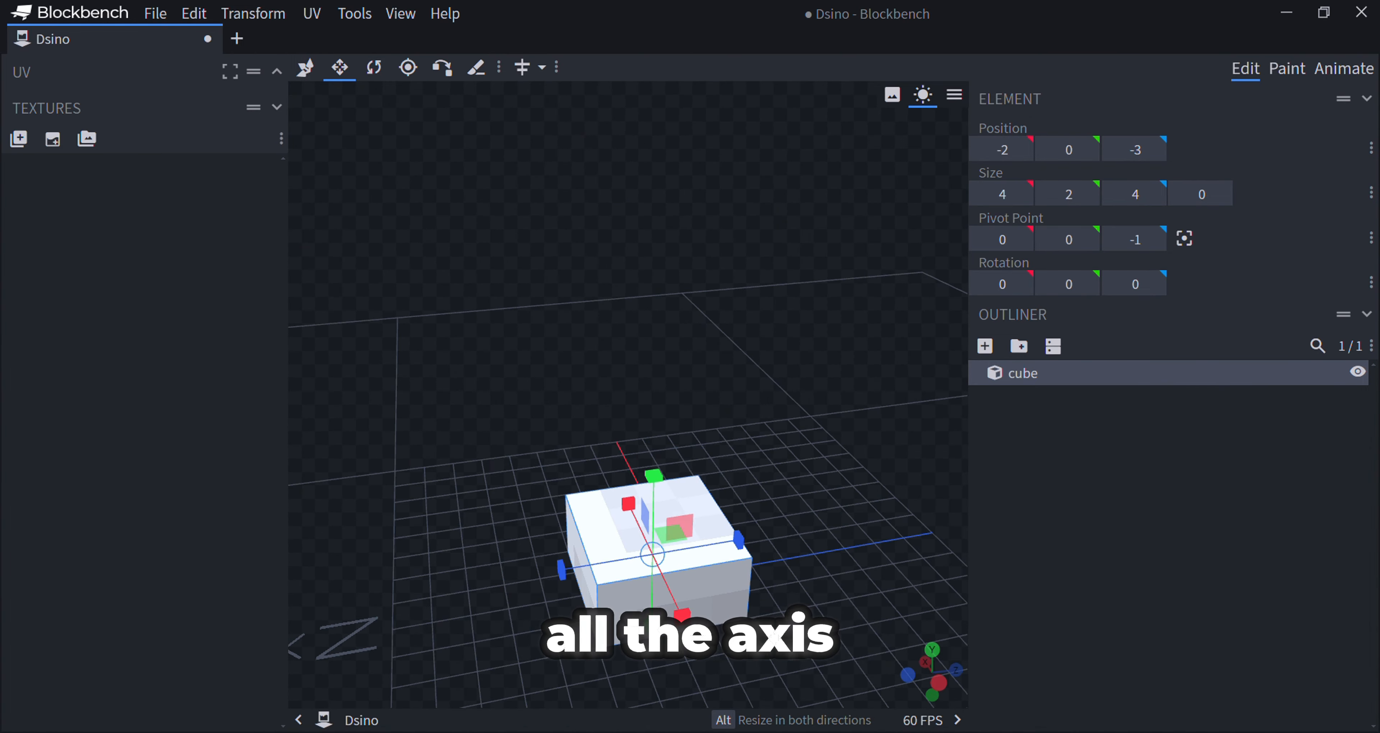
Step: Shrink the cube's sides back to a size of 2 × 2 × 2, positioned at -1, 0, -2
{"action": "left_click_drag", "start_coordinate": [482, 429], "coordinate": [579, 456]}
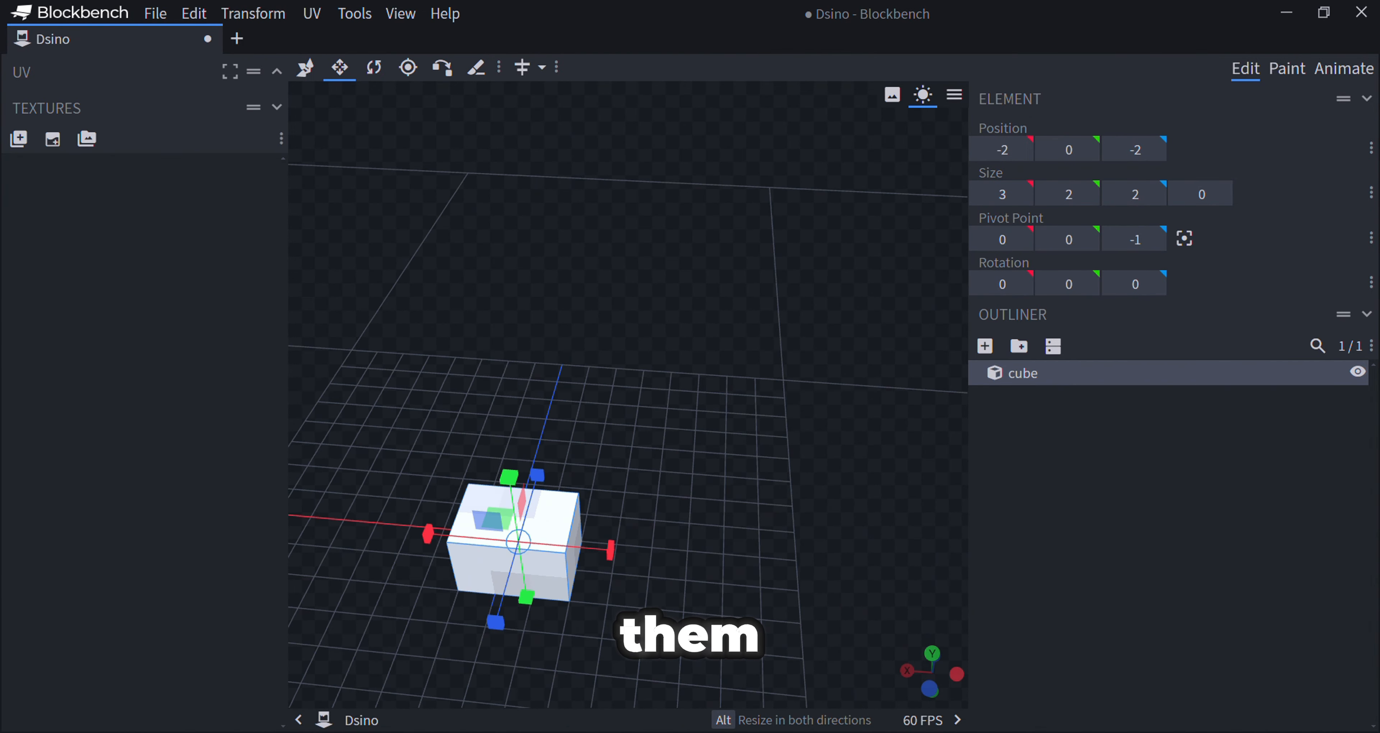
{"action": "left_click_drag", "start_coordinate": [428, 533], "coordinate": [463, 536]}
{"action": "left_click_drag", "start_coordinate": [535, 456], "coordinate": [482, 386]}
Step: Rotate the cube 2.5 degrees about its Z axis with the Rotate tool
{"action": "right_click_drag", "start_coordinate": [589, 509], "coordinate": [529, 325]}
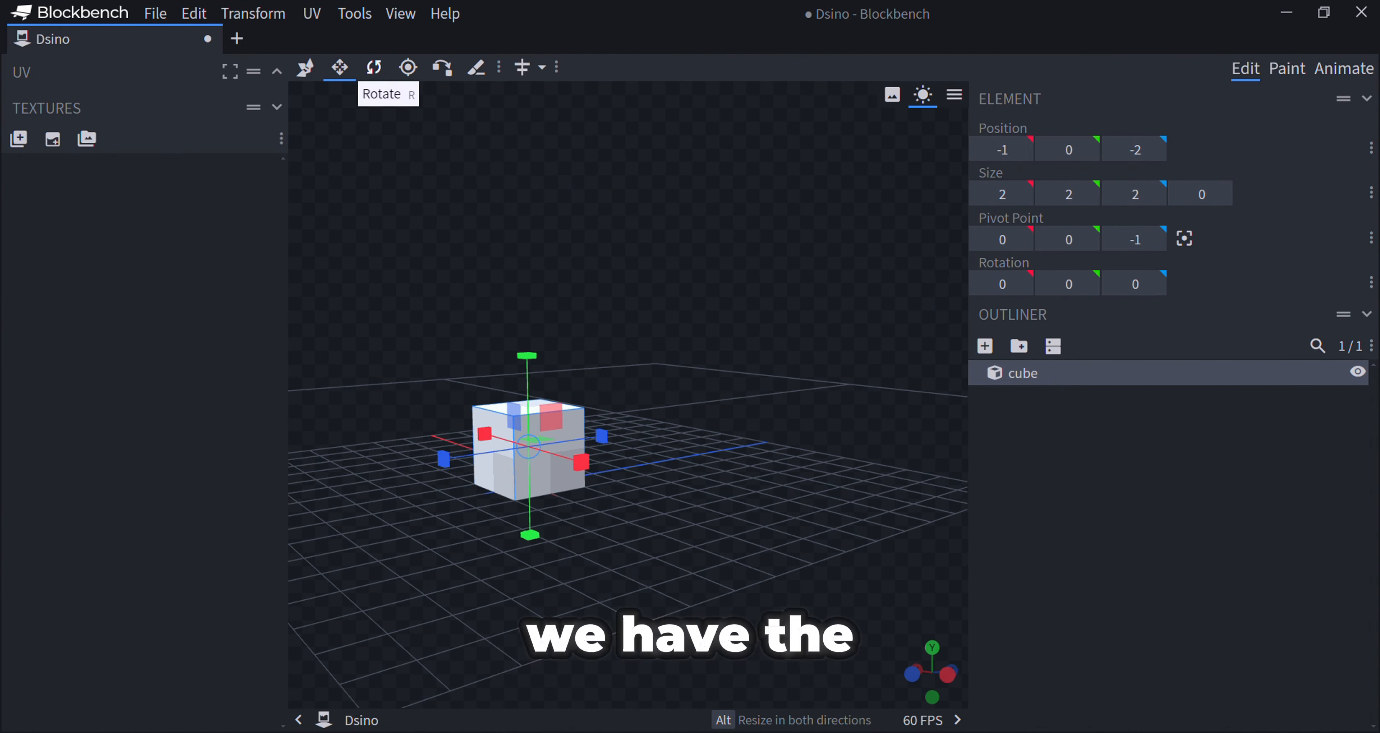
{"action": "left_click", "coordinate": [373, 67]}
{"action": "scroll", "coordinate": [369, 517], "scroll_direction": "down", "scroll_amount": 4}
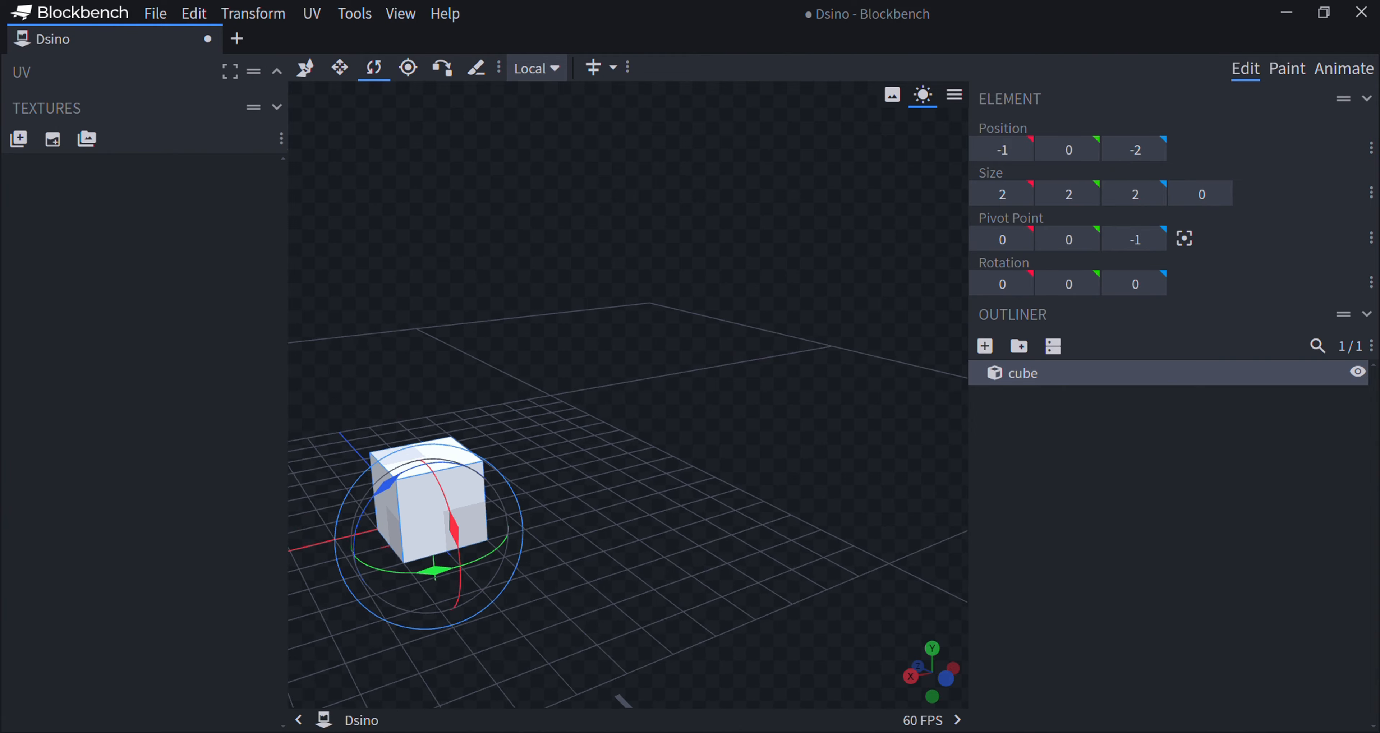
{"action": "mouse_move", "coordinate": [401, 474]}
{"action": "left_mouse_down"}
{"action": "mouse_move", "coordinate": [505, 514]}
{"action": "mouse_move", "coordinate": [413, 465]}
{"action": "left_mouse_up"}
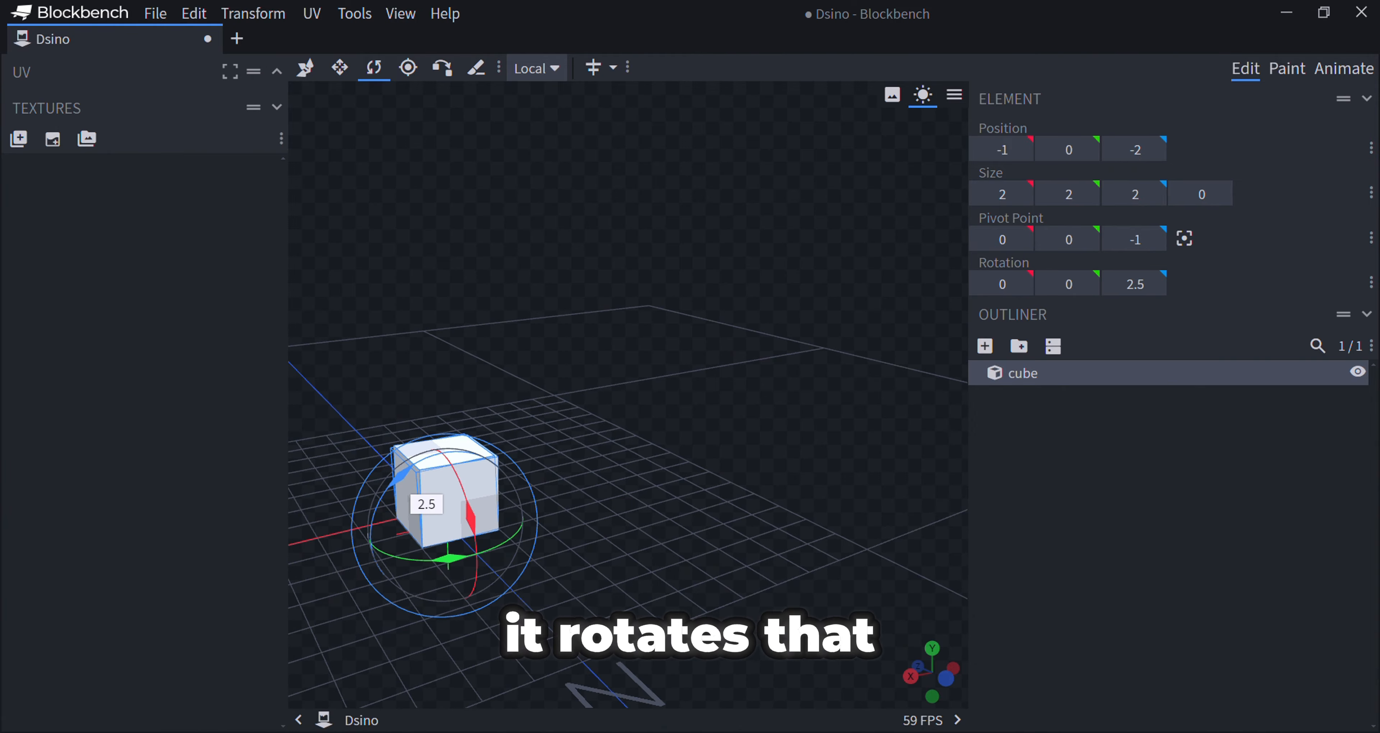
Step: Try rotating the cube to 50 degrees about the Y axis and undo that rotation
{"action": "left_click_drag", "start_coordinate": [472, 518], "coordinate": [454, 468]}
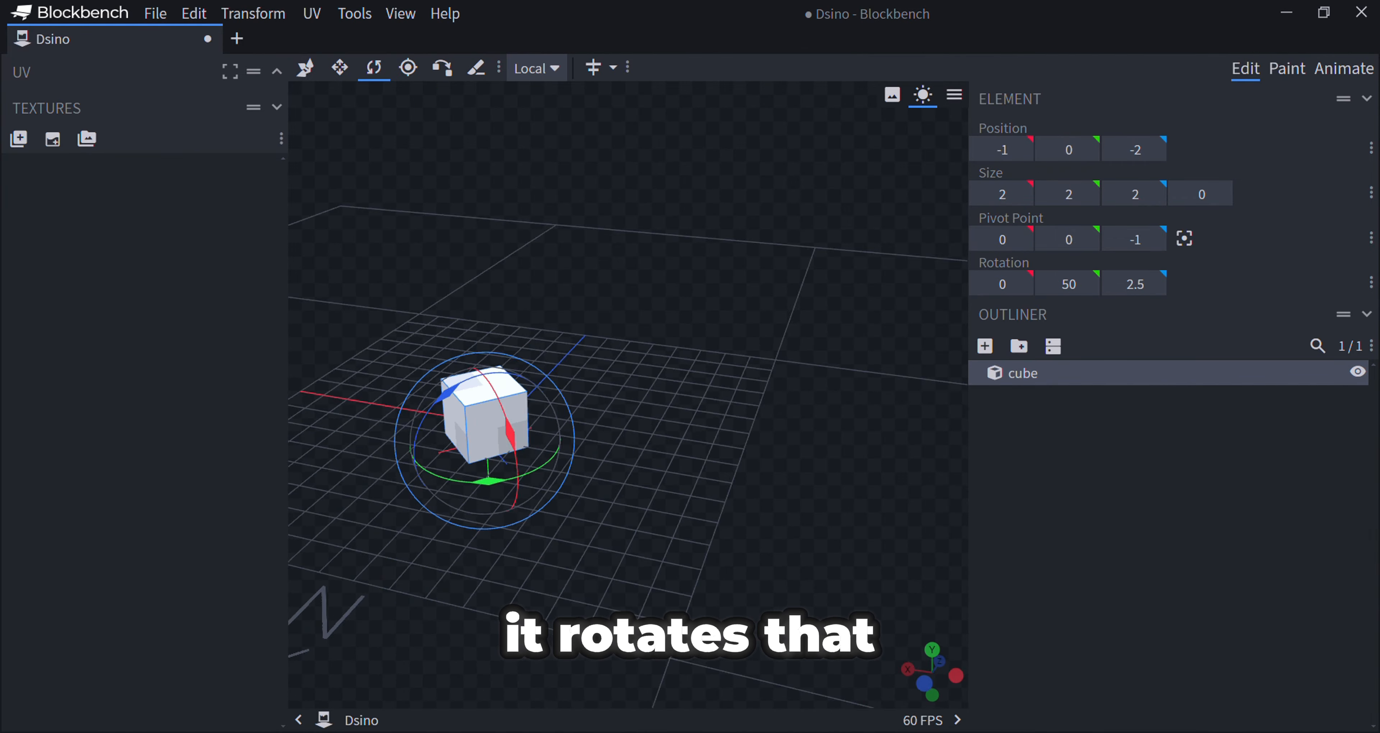
{"action": "key", "text": "ctrl+z"}
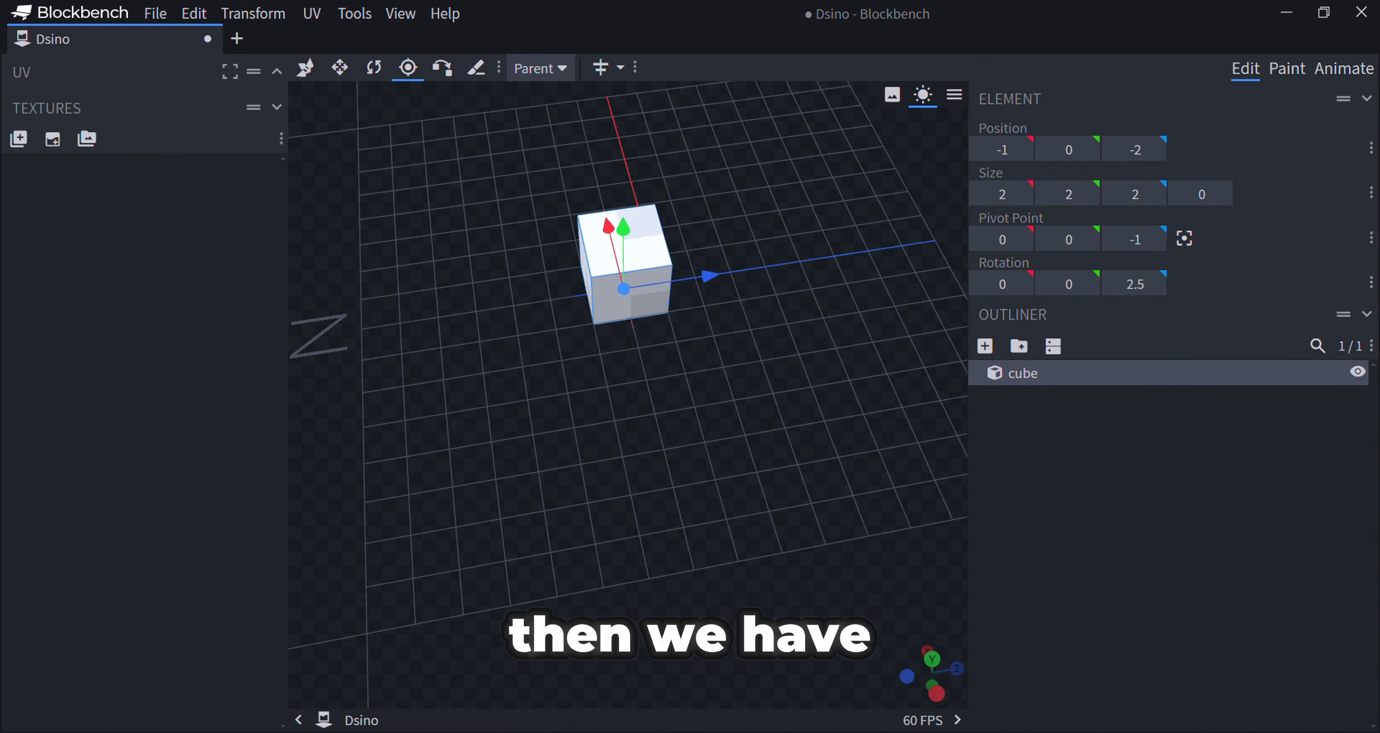
Step: Move the cube's pivot point up to Y 2, at the top of the cube, with the Pivot tool
{"action": "left_click_drag", "start_coordinate": [482, 455], "coordinate": [656, 364]}
{"action": "right_click_drag", "start_coordinate": [656, 364], "coordinate": [779, 268]}
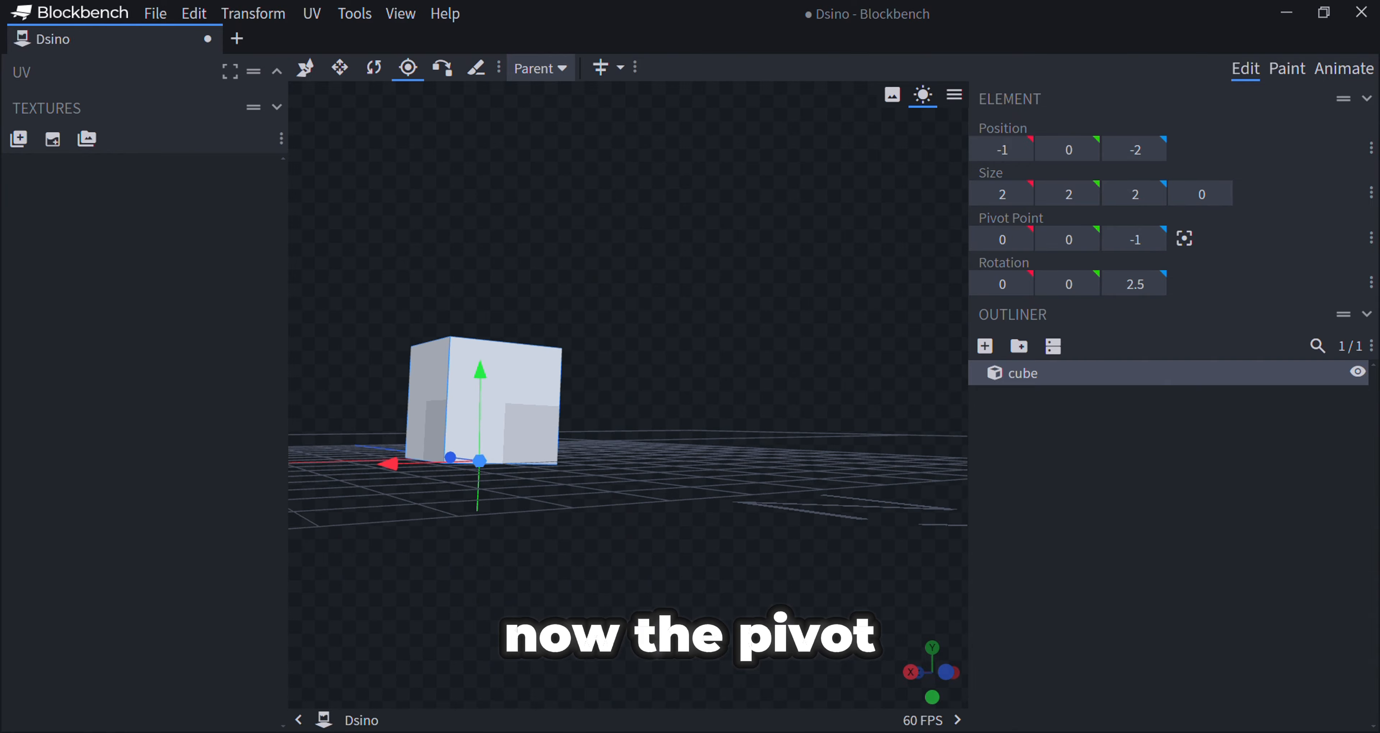
{"action": "left_click_drag", "start_coordinate": [779, 268], "coordinate": [723, 292]}
{"action": "right_click_drag", "start_coordinate": [723, 292], "coordinate": [846, 248]}
{"action": "left_click_drag", "start_coordinate": [846, 247], "coordinate": [830, 260]}
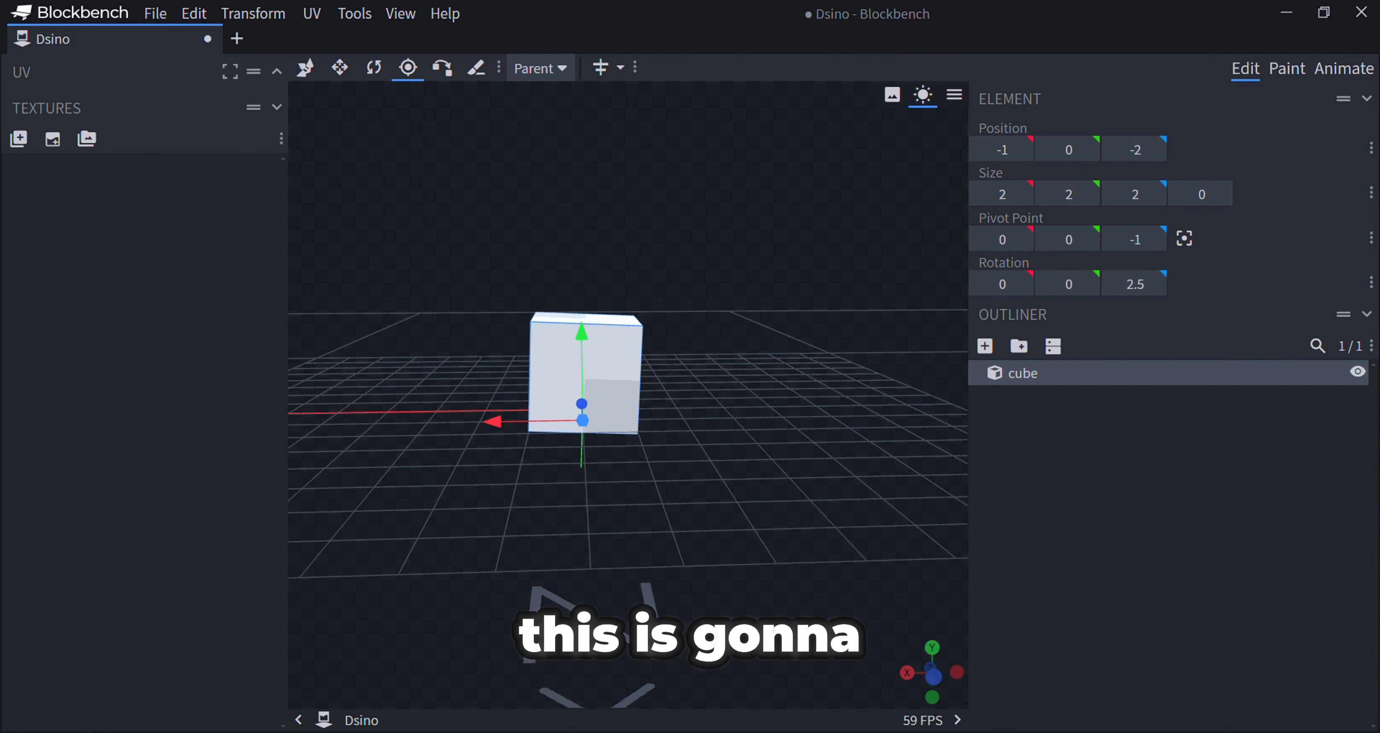
{"action": "scroll", "coordinate": [621, 407], "scroll_direction": "up", "scroll_amount": 5}
{"action": "left_click_drag", "start_coordinate": [542, 351], "coordinate": [540, 150]}
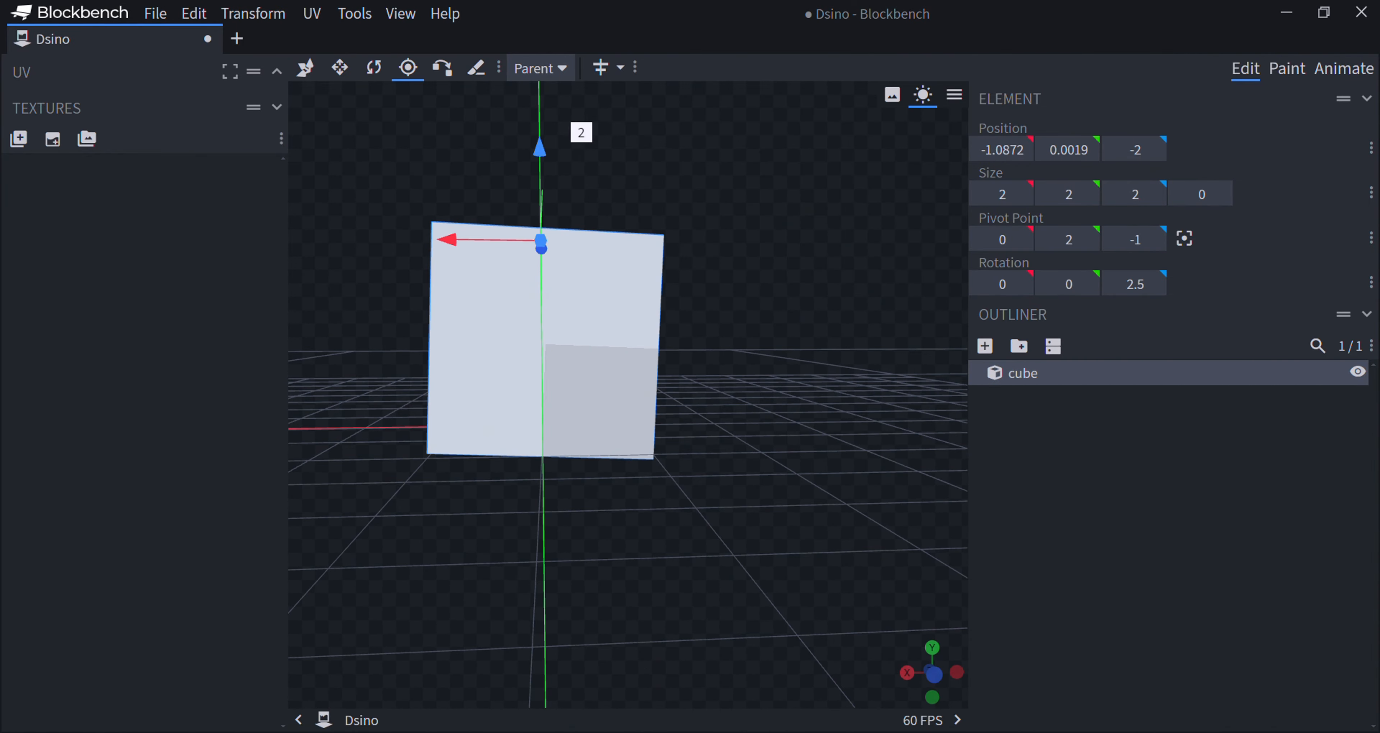
Step: Raise the pivot point to Y 6, well above the cube
{"action": "scroll", "coordinate": [600, 268], "scroll_direction": "down", "scroll_amount": 8}
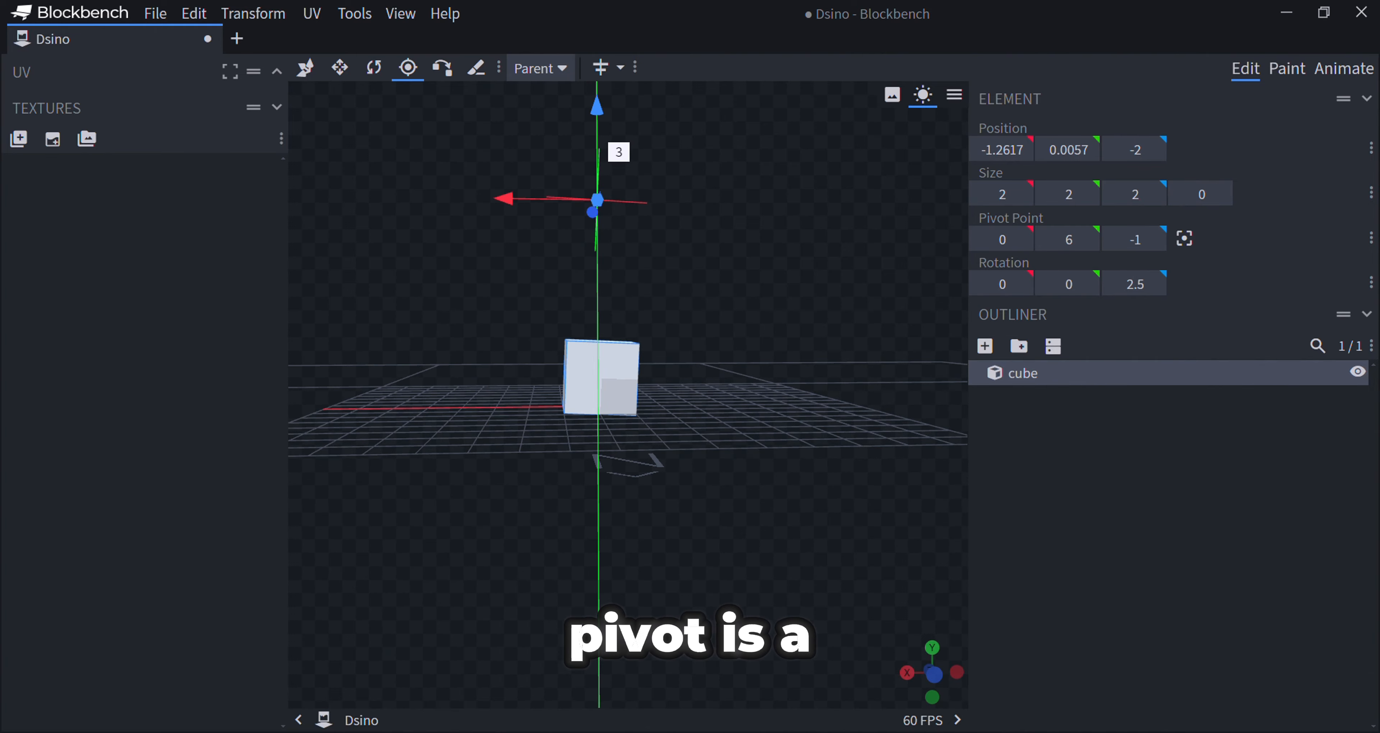
{"action": "left_click_drag", "start_coordinate": [661, 147], "coordinate": [702, 185]}
{"action": "scroll", "coordinate": [701, 185], "scroll_direction": "up", "scroll_amount": 5}
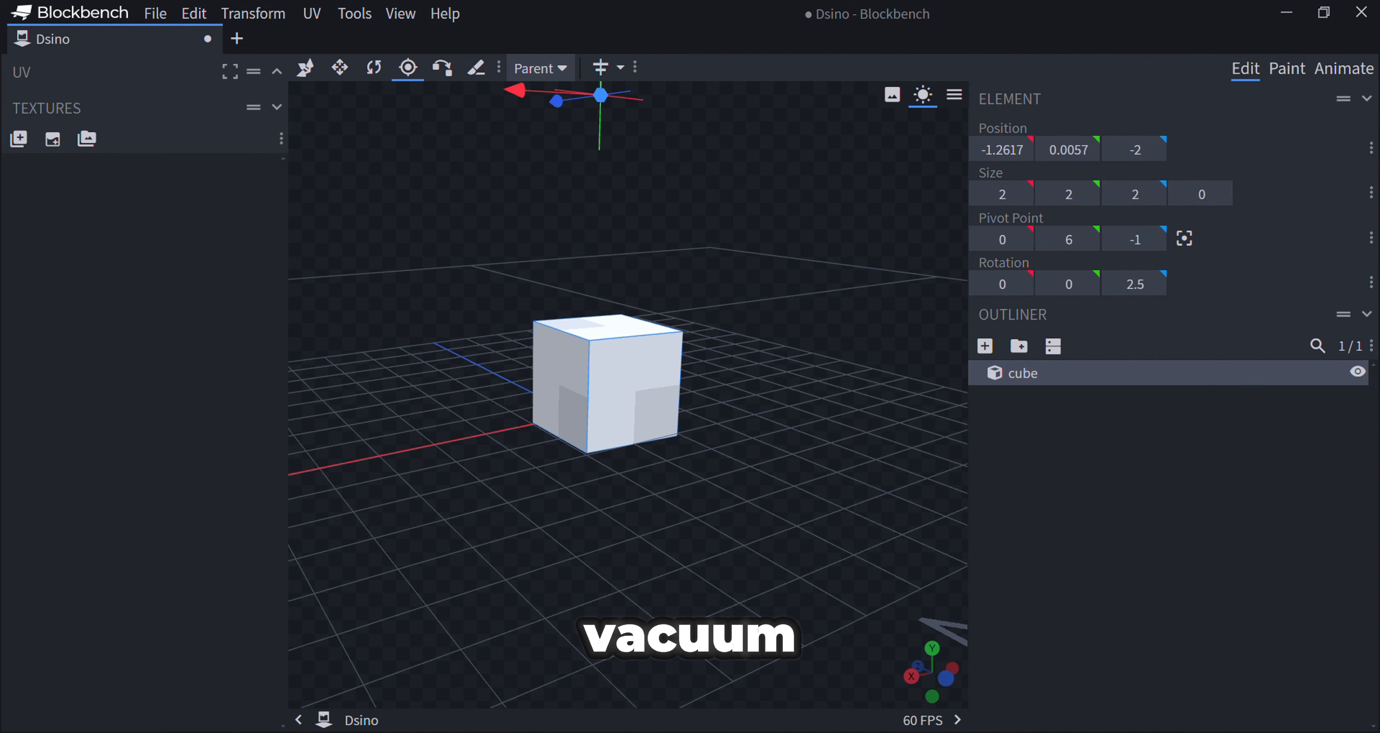
{"action": "right_click_drag", "start_coordinate": [701, 185], "coordinate": [704, 261]}
{"action": "right_click", "coordinate": [703, 261]}
{"action": "scroll", "coordinate": [627, 394], "scroll_direction": "up", "scroll_amount": 1}
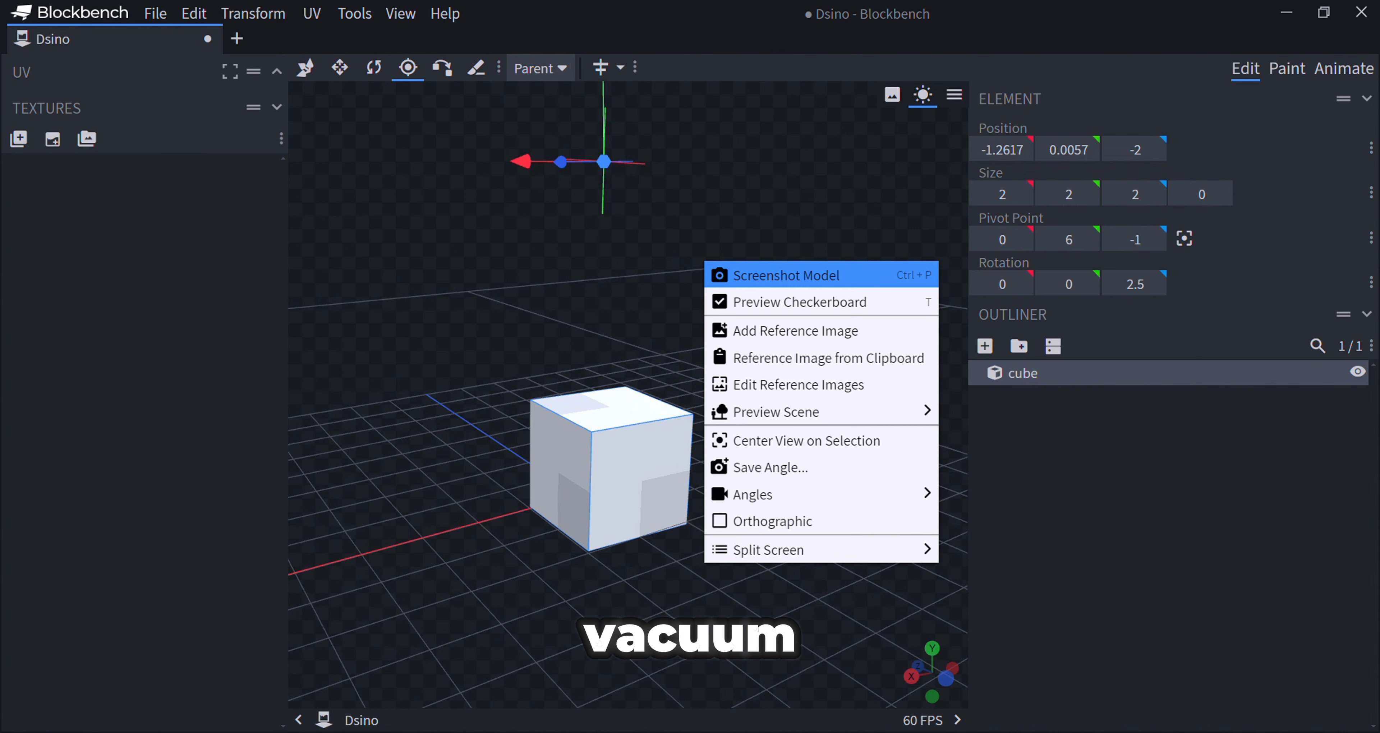
{"action": "key", "text": "Escape"}
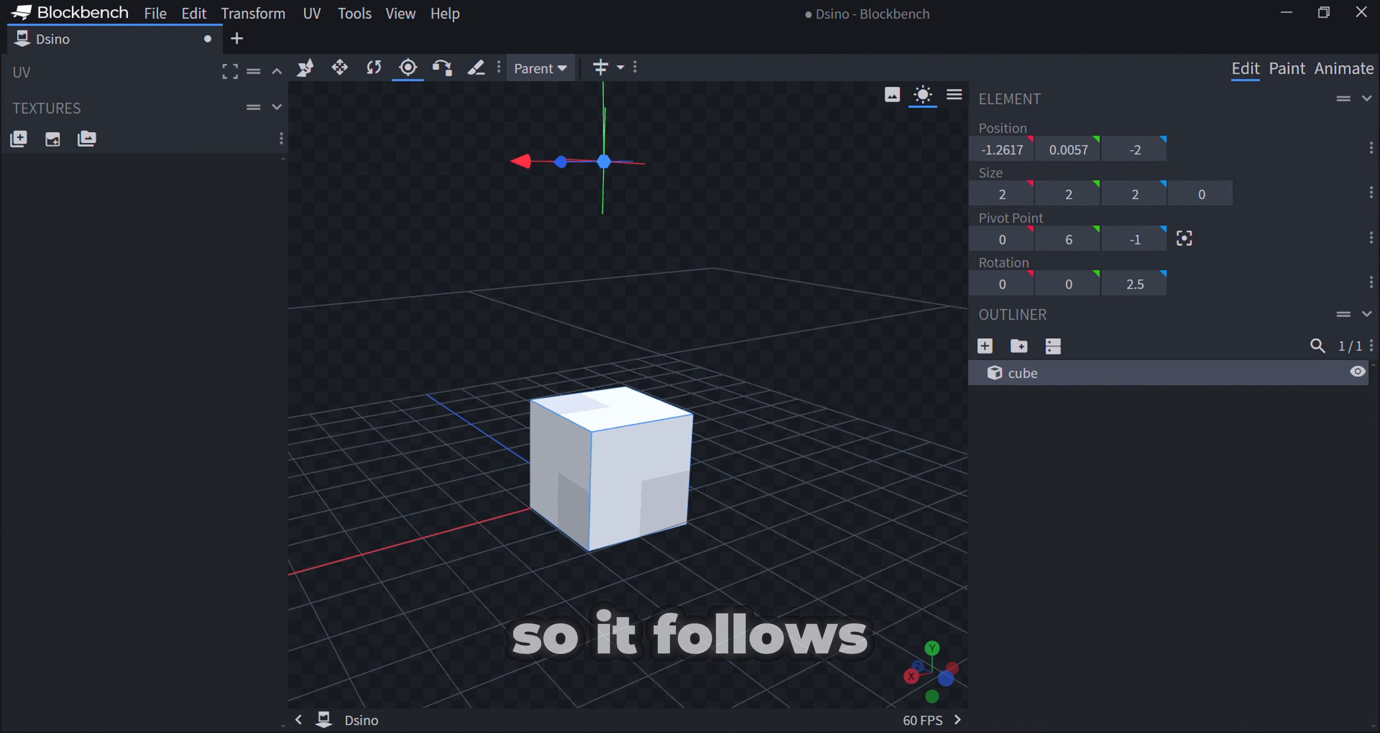
Step: Try swinging the cube to about -180 degrees on the Z axis around the raised pivot, and undo the rotation
{"action": "left_click", "coordinate": [373, 68]}
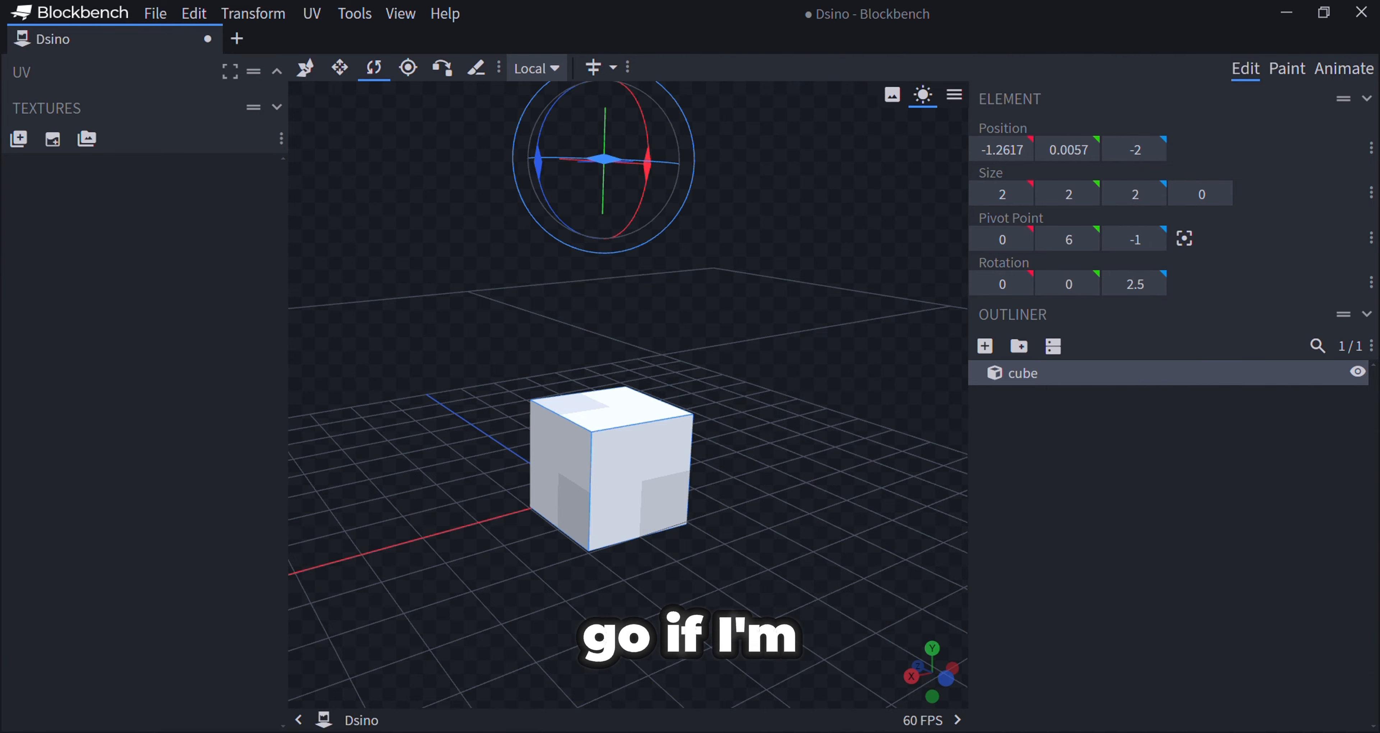
{"action": "scroll", "coordinate": [562, 161], "scroll_direction": "down", "scroll_amount": 5}
{"action": "left_click_drag", "start_coordinate": [559, 205], "coordinate": [827, 237]}
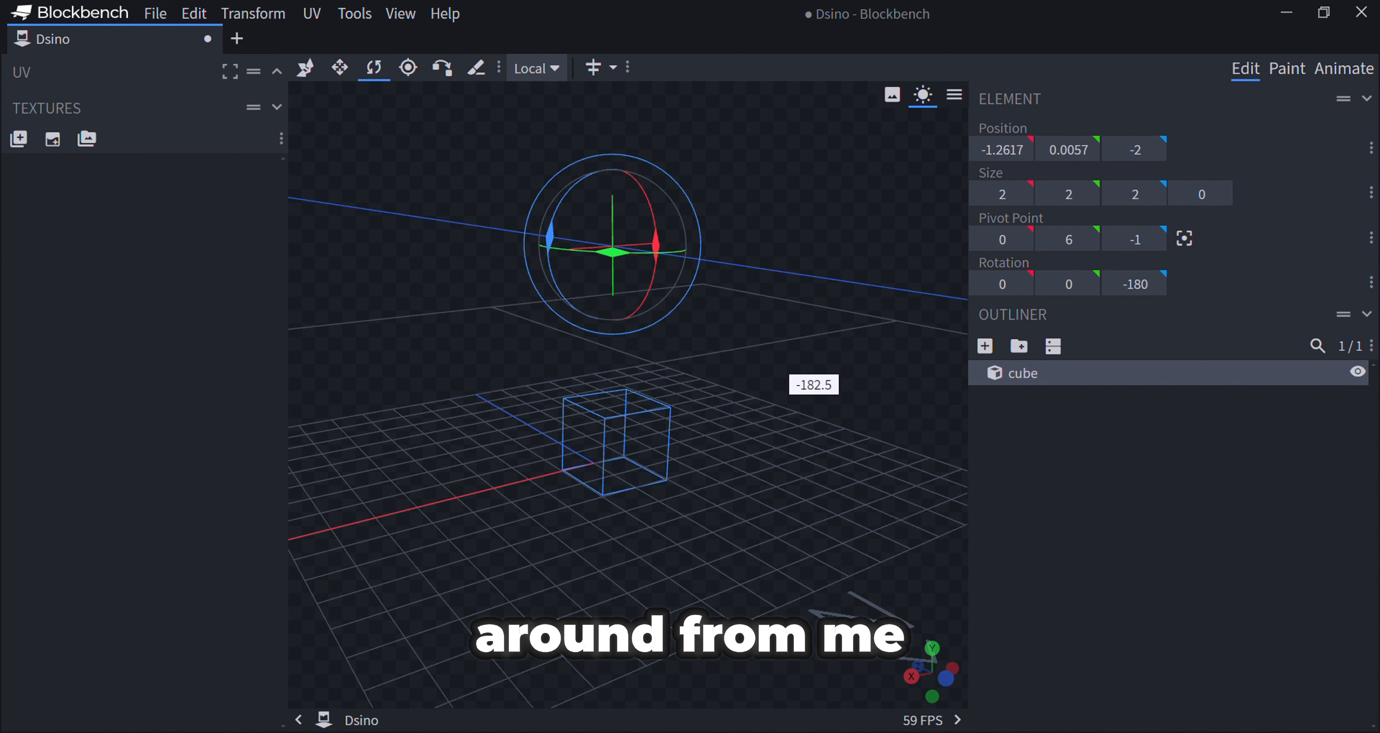
{"action": "key", "text": "ctrl+z"}
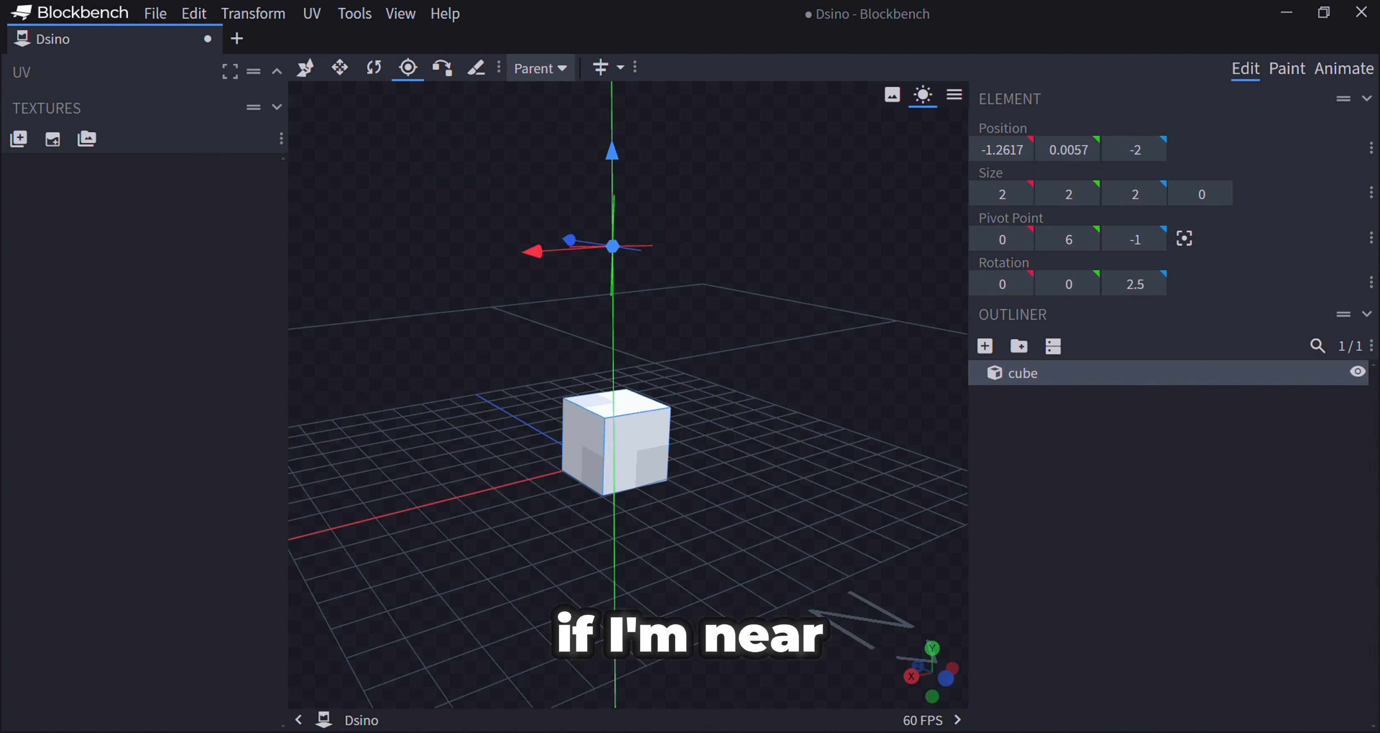
Step: Return the pivot point to Y 2, try rotating the cube around it on the Z axis, and undo the rotation
{"action": "left_click", "coordinate": [374, 68]}
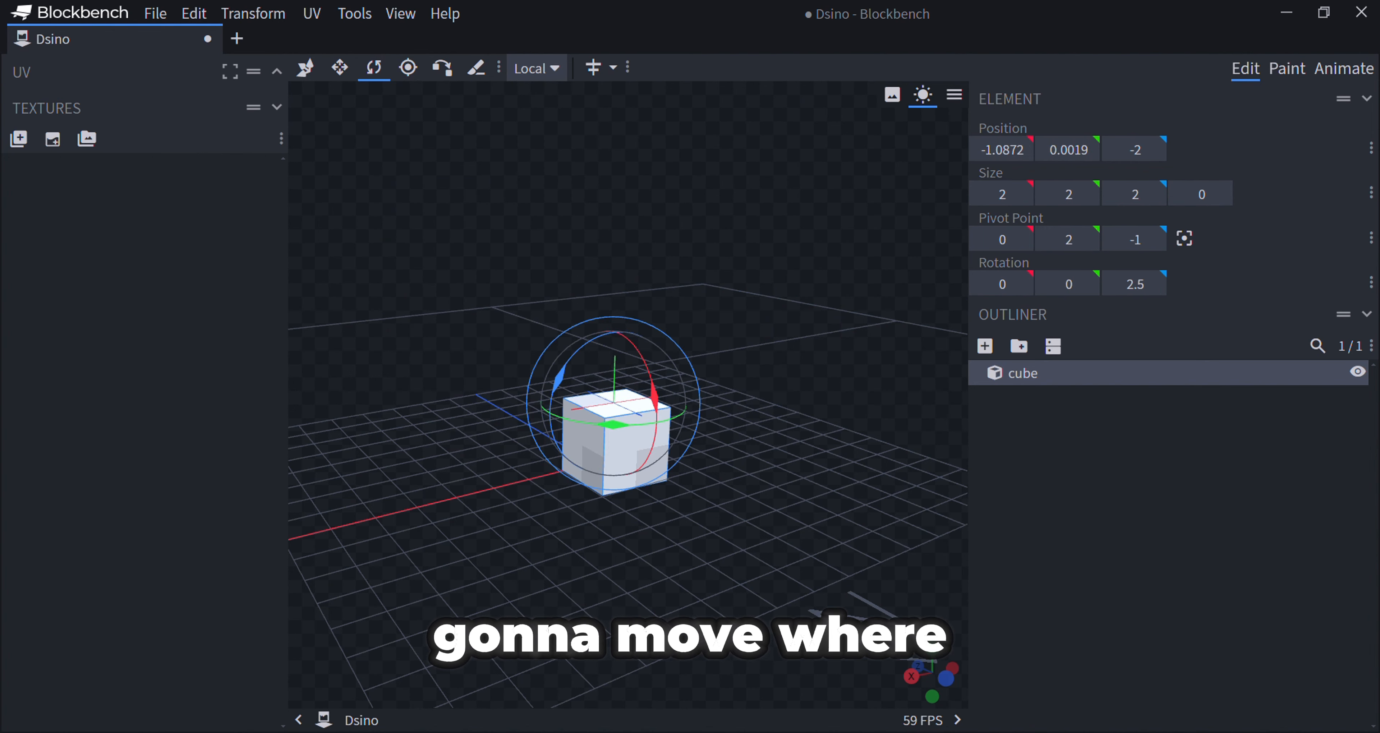
{"action": "left_click_drag", "start_coordinate": [558, 379], "coordinate": [536, 445]}
{"action": "key", "text": "ctrl+z"}
Step: Lower the pivot point to Y 1, at the middle of the cube's height
{"action": "left_click", "coordinate": [407, 68]}
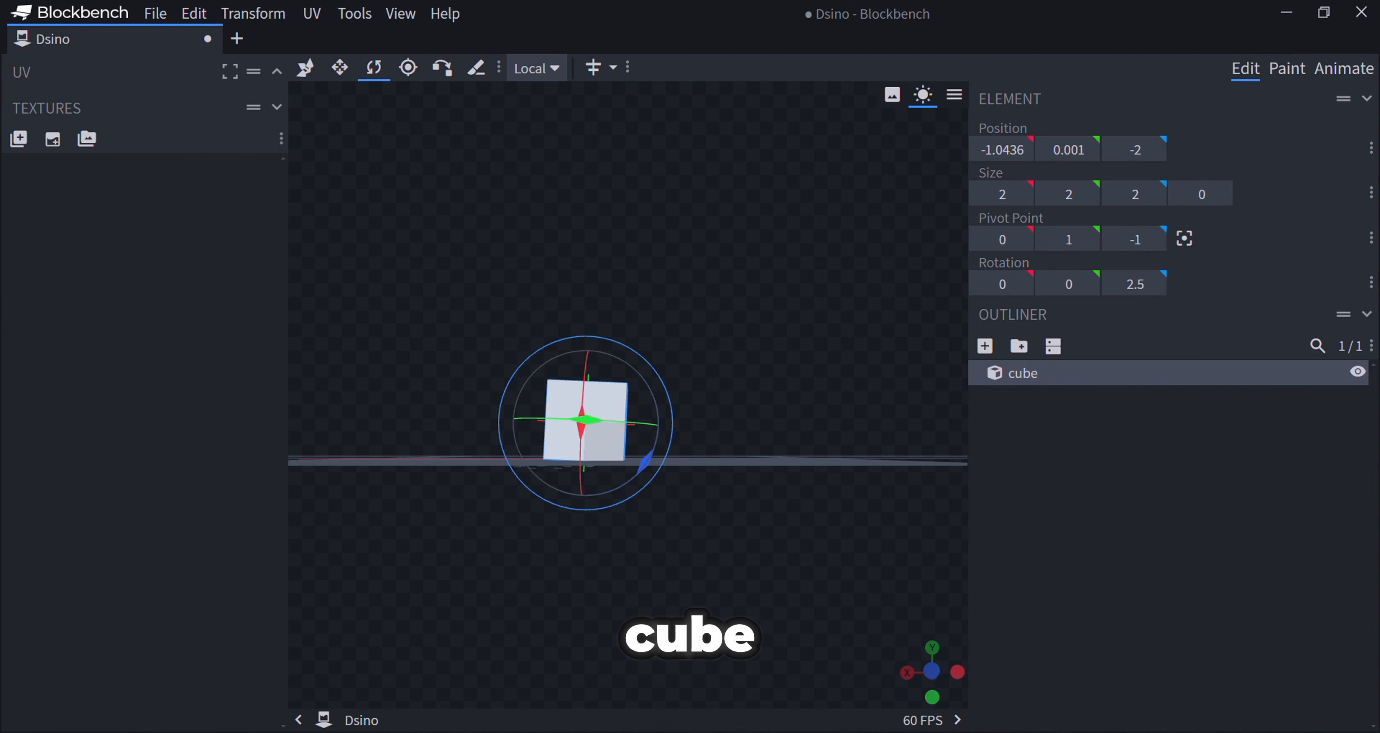
Step: Try rotating the cube to about 75 degrees on the Z axis around its centred pivot, and undo the rotation
{"action": "left_click_drag", "start_coordinate": [658, 471], "coordinate": [557, 517]}
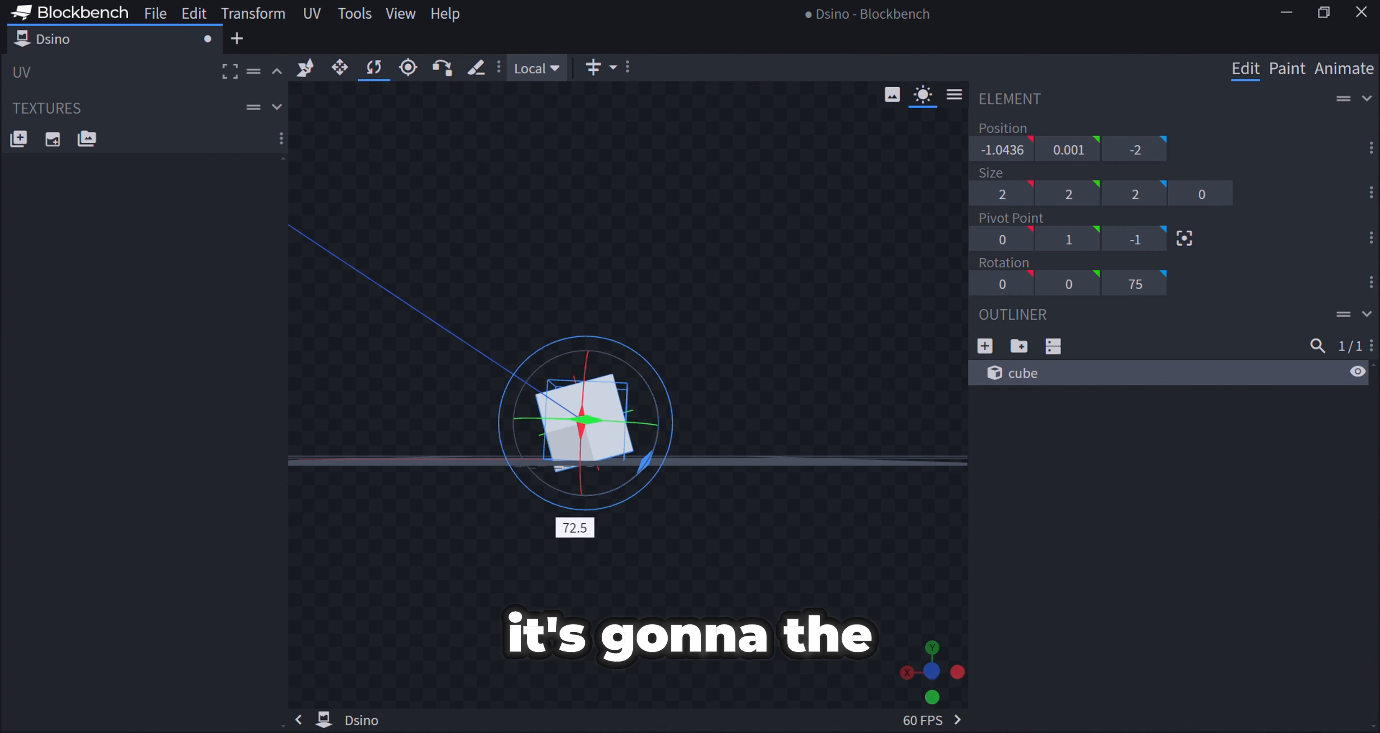
{"action": "left_click_drag", "start_coordinate": [449, 337], "coordinate": [486, 504]}
{"action": "key", "text": "ctrl+z"}
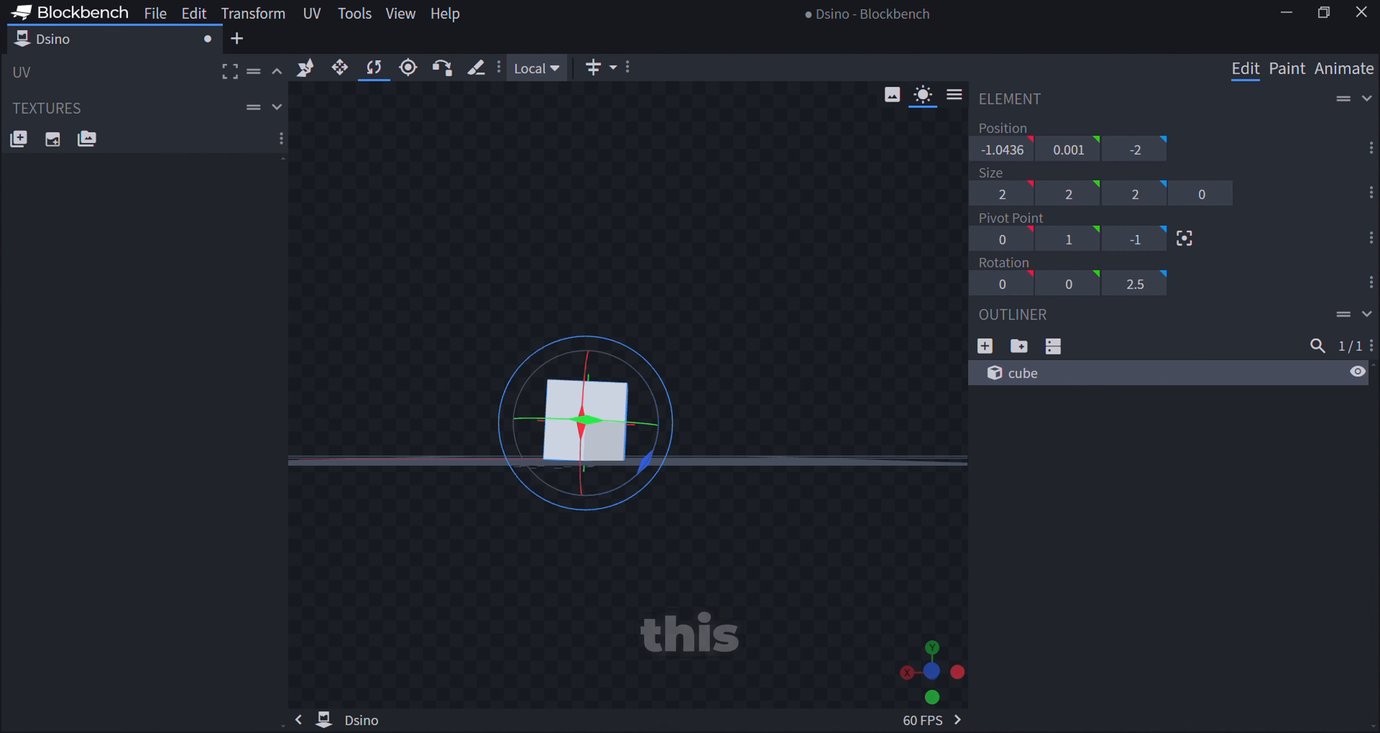
Step: Raise the pivot point to Y 10, far above the cube
{"action": "left_click", "coordinate": [408, 68]}
{"action": "left_click_drag", "start_coordinate": [585, 343], "coordinate": [586, 236]}
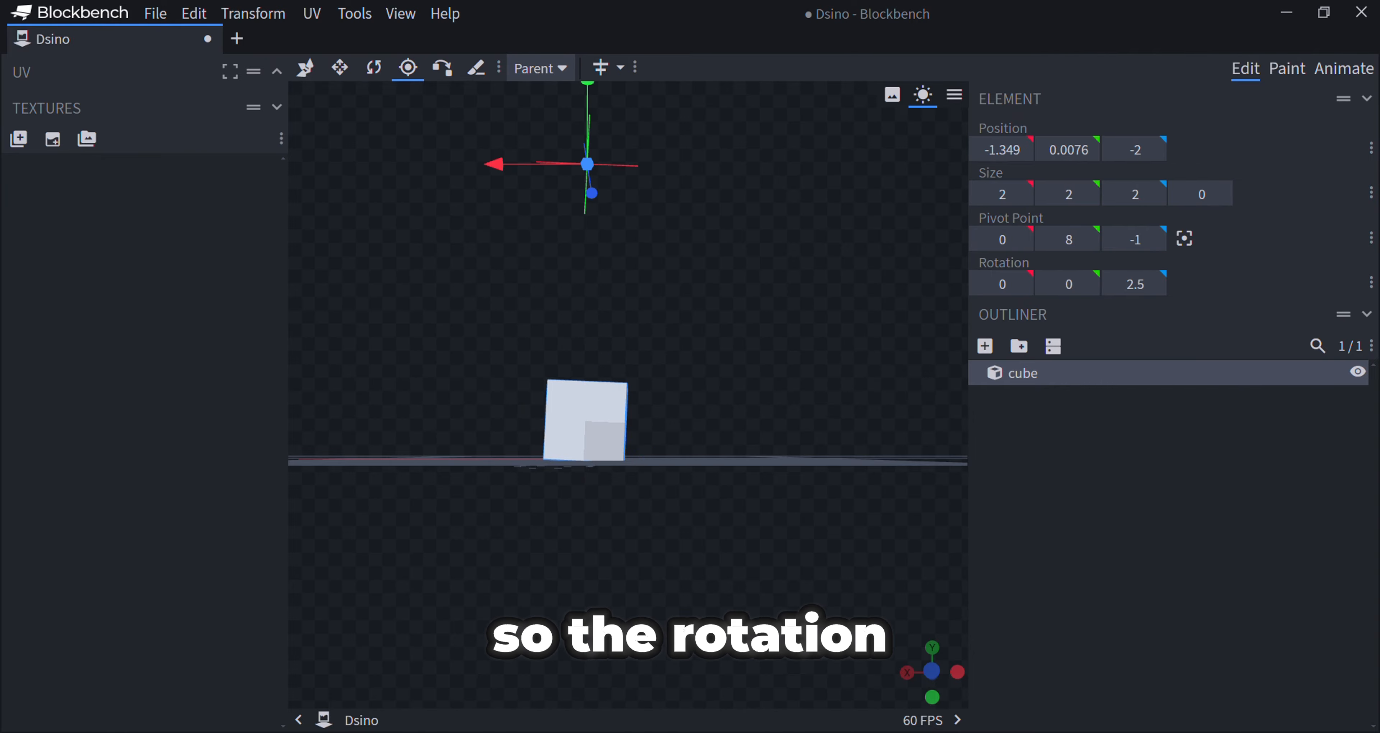
{"action": "scroll", "coordinate": [702, 348], "scroll_direction": "down", "scroll_amount": 4}
{"action": "left_click_drag", "start_coordinate": [696, 300], "coordinate": [782, 353]}
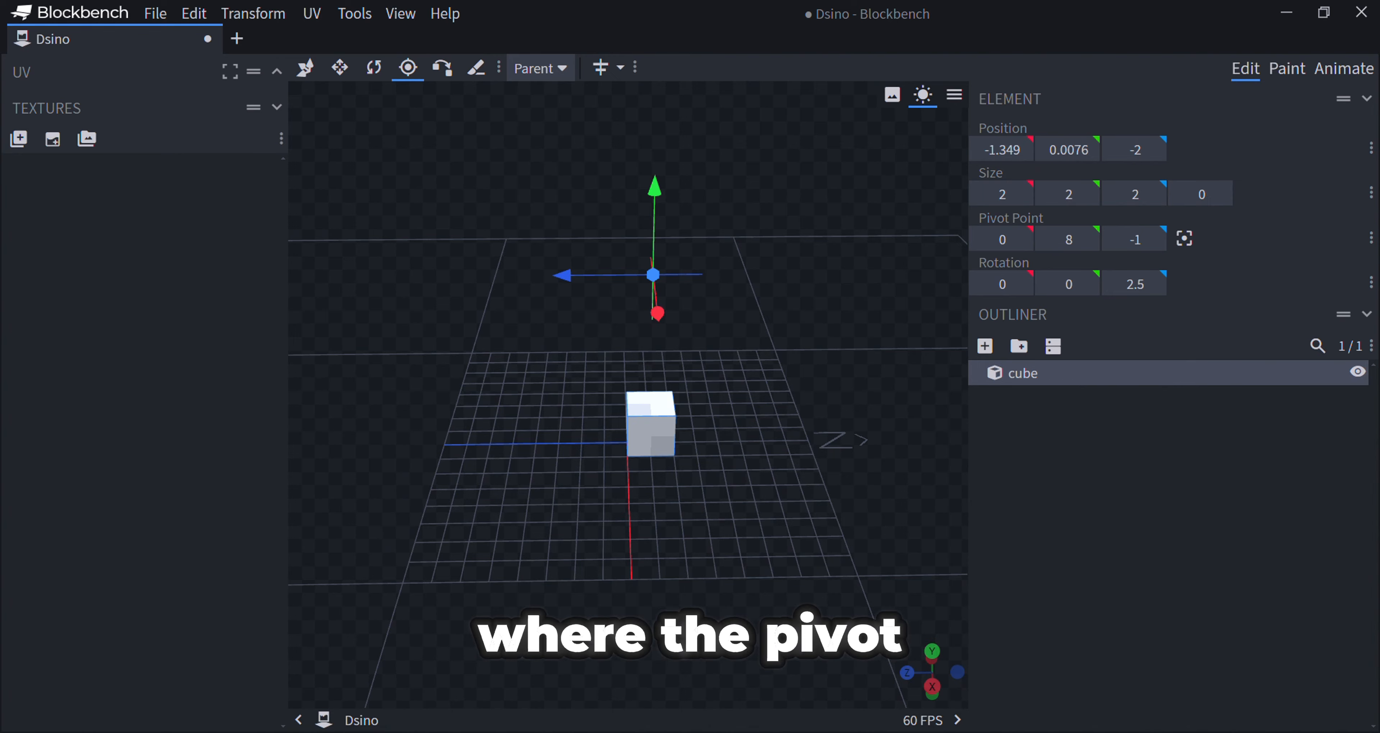
{"action": "key", "text": "r"}
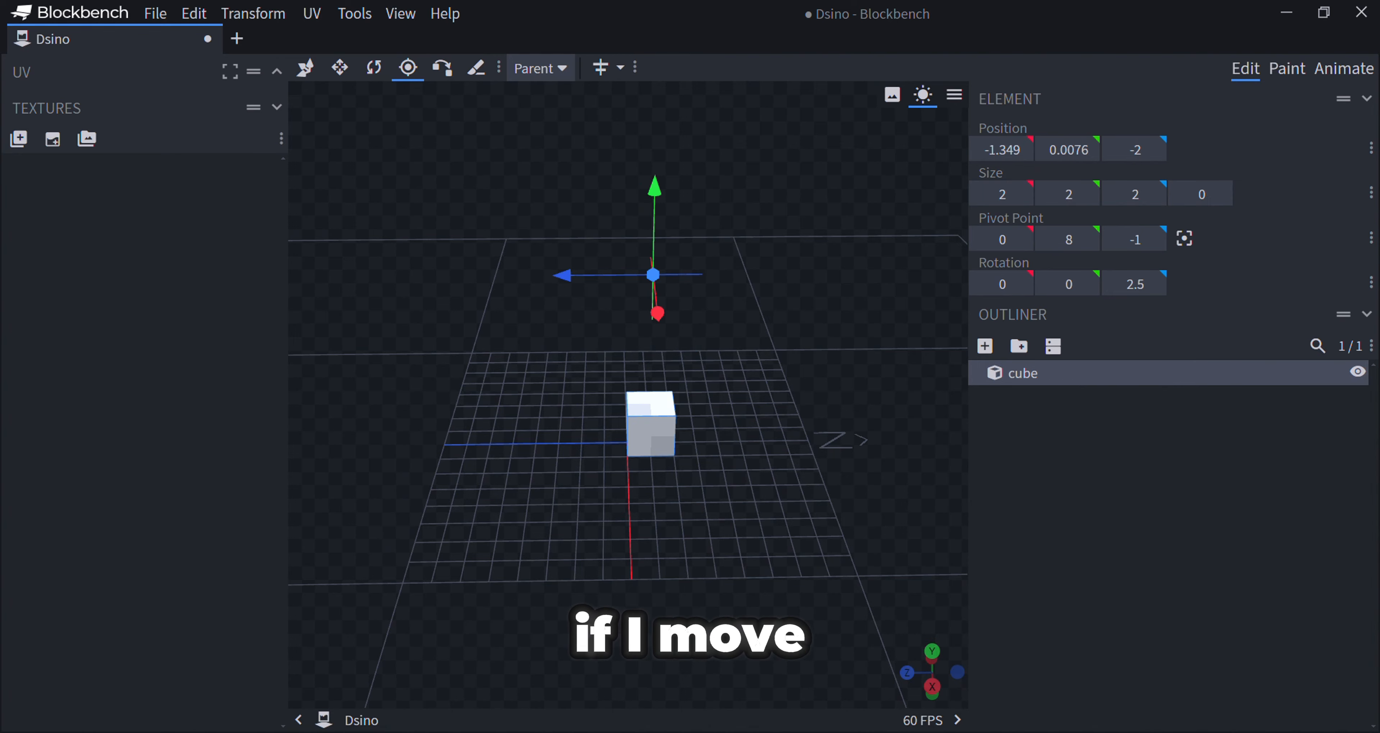
{"action": "left_click_drag", "start_coordinate": [653, 214], "coordinate": [653, 165]}
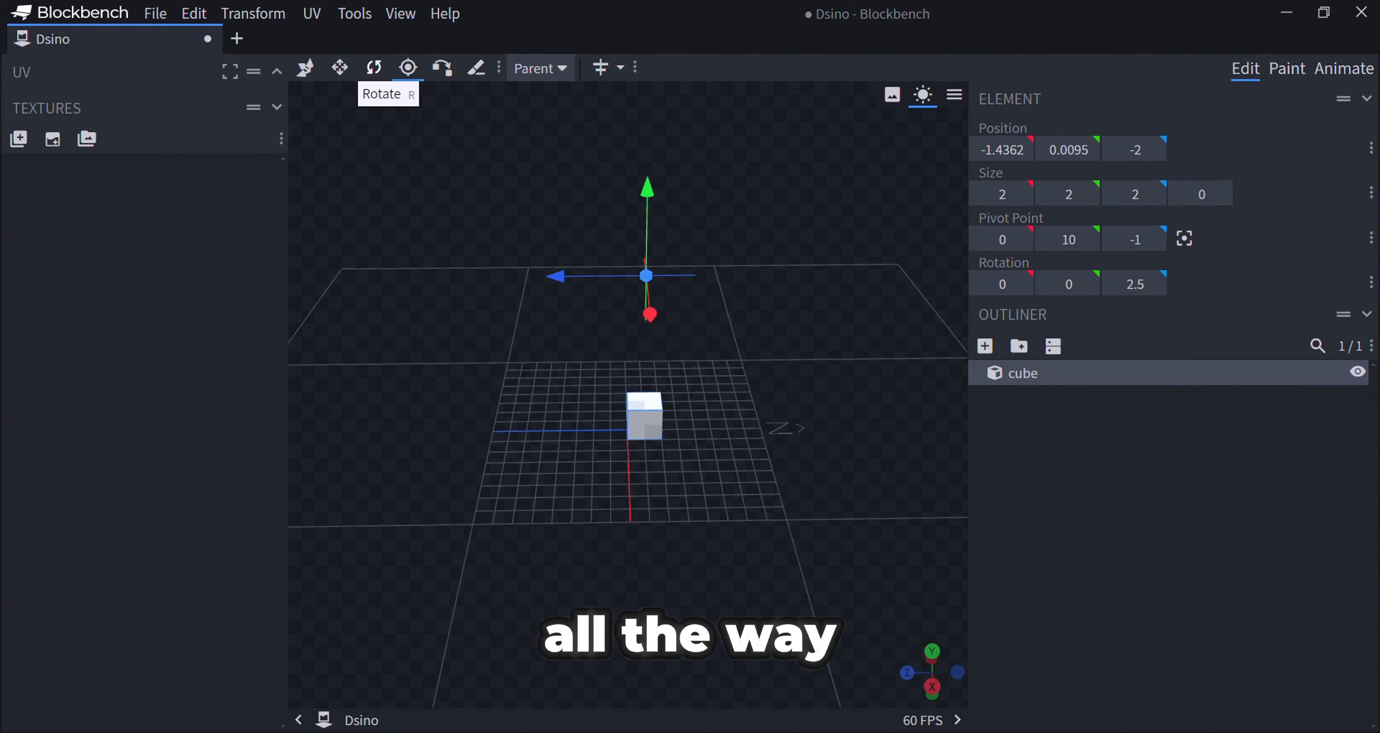
Step: Try swinging the cube to about -120 degrees on the X axis around the raised pivot, and undo the rotation
{"action": "left_click", "coordinate": [374, 68]}
{"action": "left_click_drag", "start_coordinate": [638, 205], "coordinate": [809, 346]}
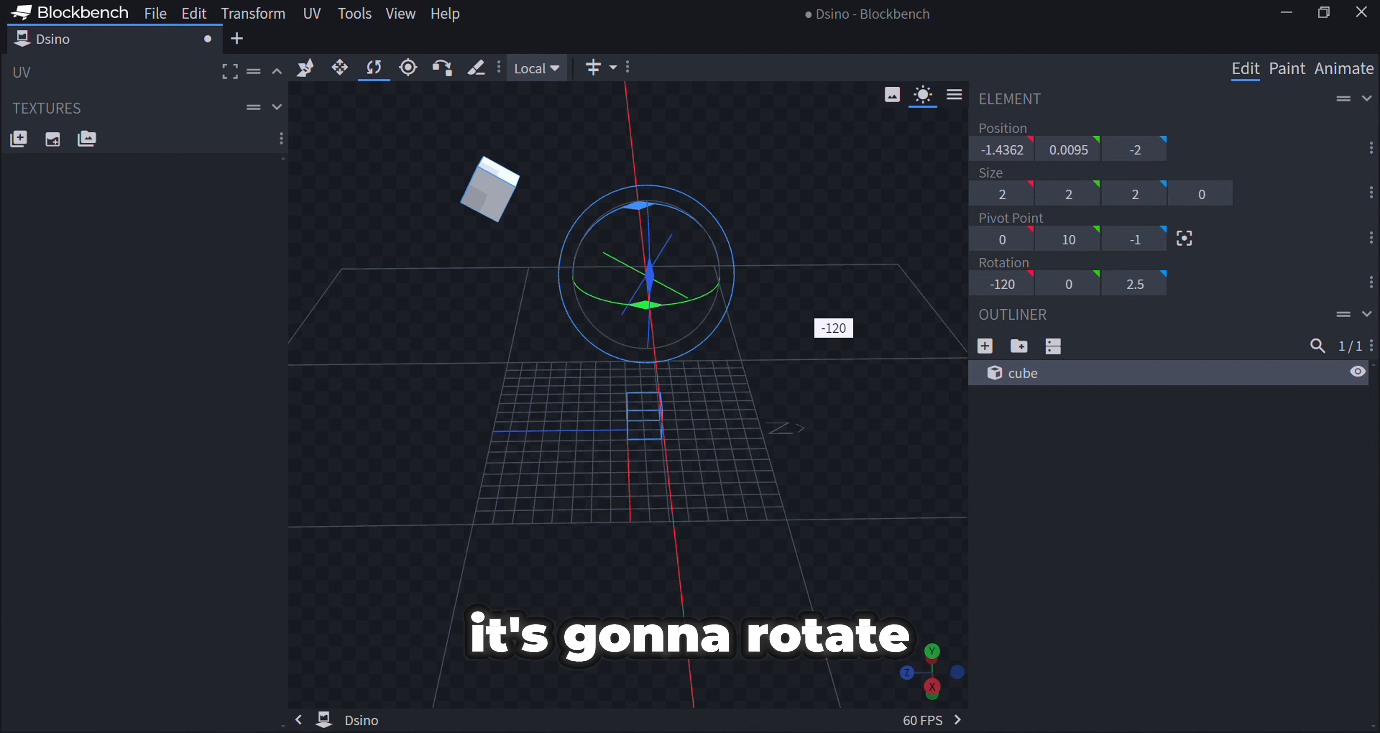
{"action": "left_click_drag", "start_coordinate": [460, 211], "coordinate": [670, 187]}
{"action": "key", "text": "ctrl+z"}
Step: Return the pivot point to Y 1, at the middle of the cube's height, and deselect the cube
{"action": "scroll", "coordinate": [713, 217], "scroll_direction": "up", "scroll_amount": 4}
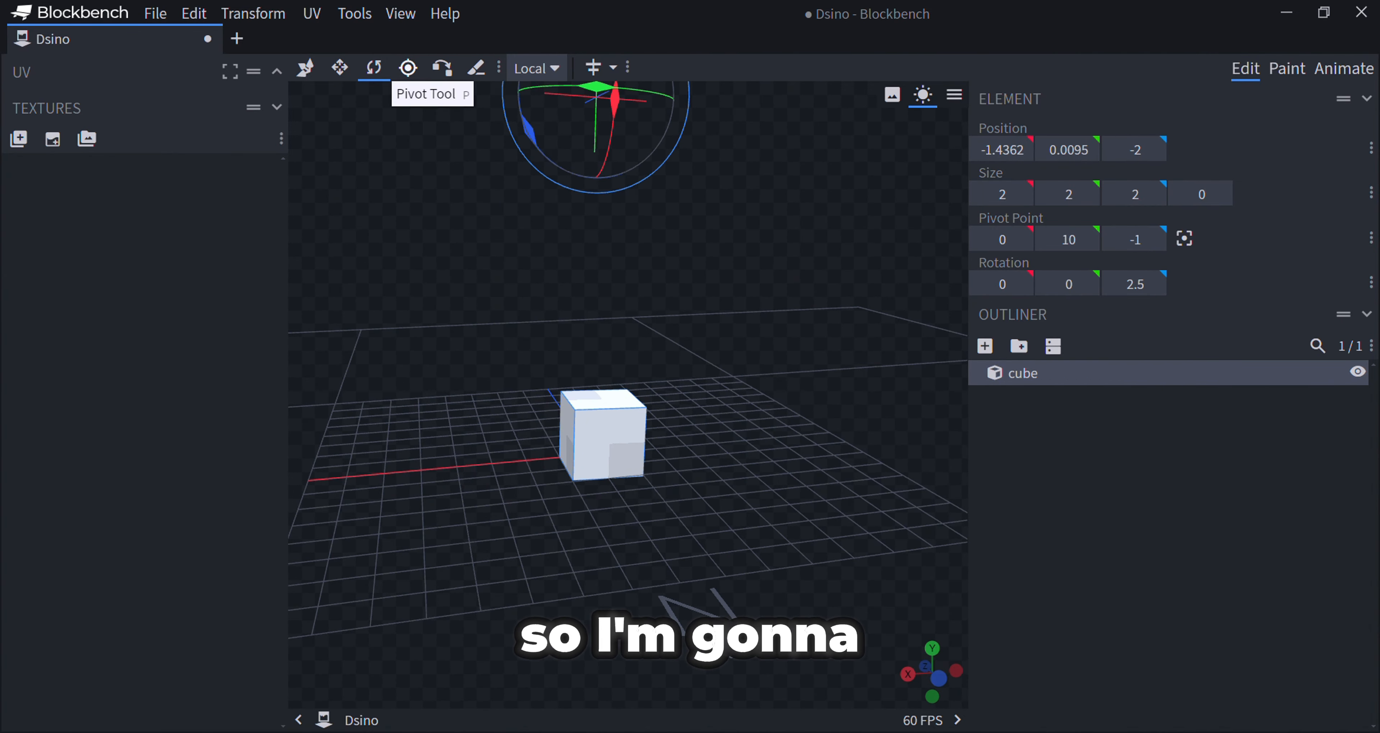
{"action": "left_click", "coordinate": [407, 68]}
{"action": "left_click_drag", "start_coordinate": [604, 101], "coordinate": [675, 337]}
{"action": "scroll", "coordinate": [669, 332], "scroll_direction": "up", "scroll_amount": 4}
{"action": "scroll", "coordinate": [675, 337], "scroll_direction": "up", "scroll_amount": 5}
{"action": "left_click", "coordinate": [1065, 456]}
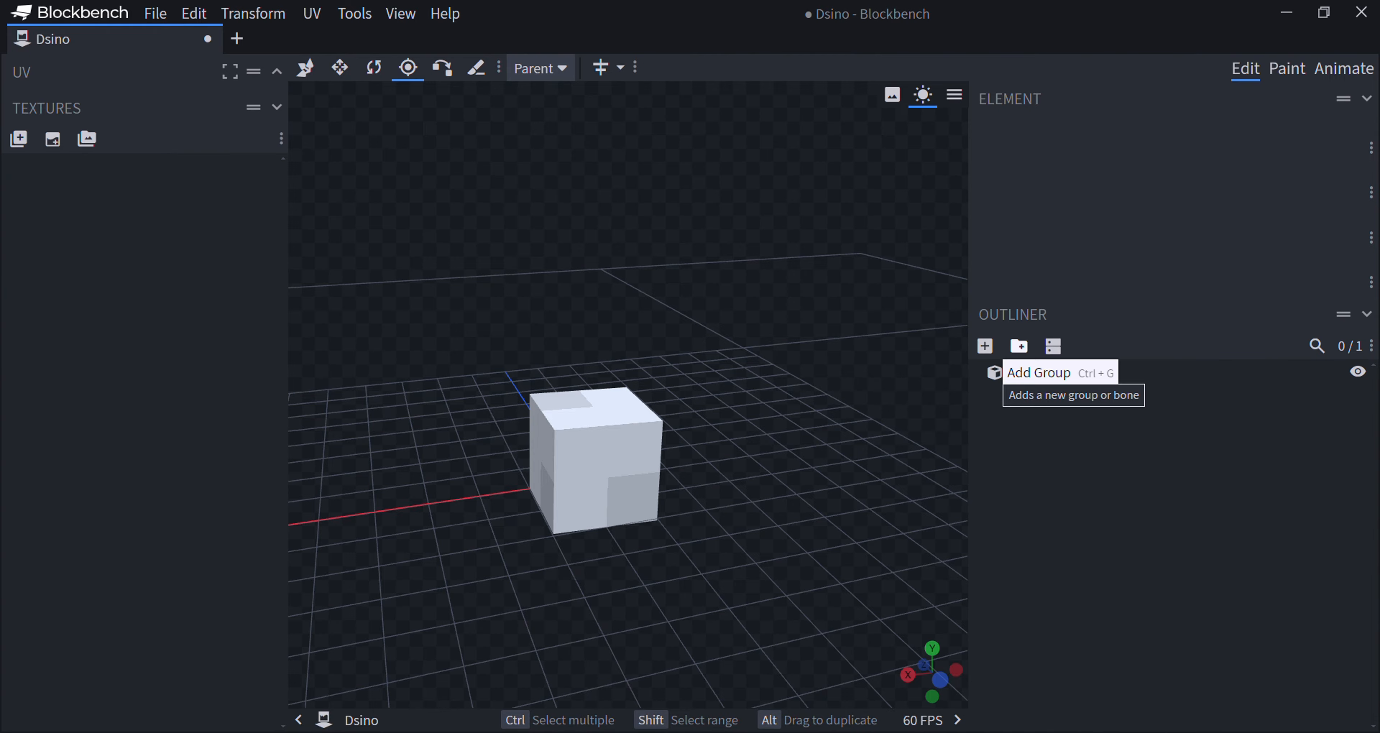
Step: Add a second cube and move it along the Z axis to Z 4, apart from the first cube
{"action": "left_click_drag", "start_coordinate": [835, 289], "coordinate": [757, 383]}
{"action": "scroll", "coordinate": [757, 383], "scroll_direction": "down", "scroll_amount": 3}
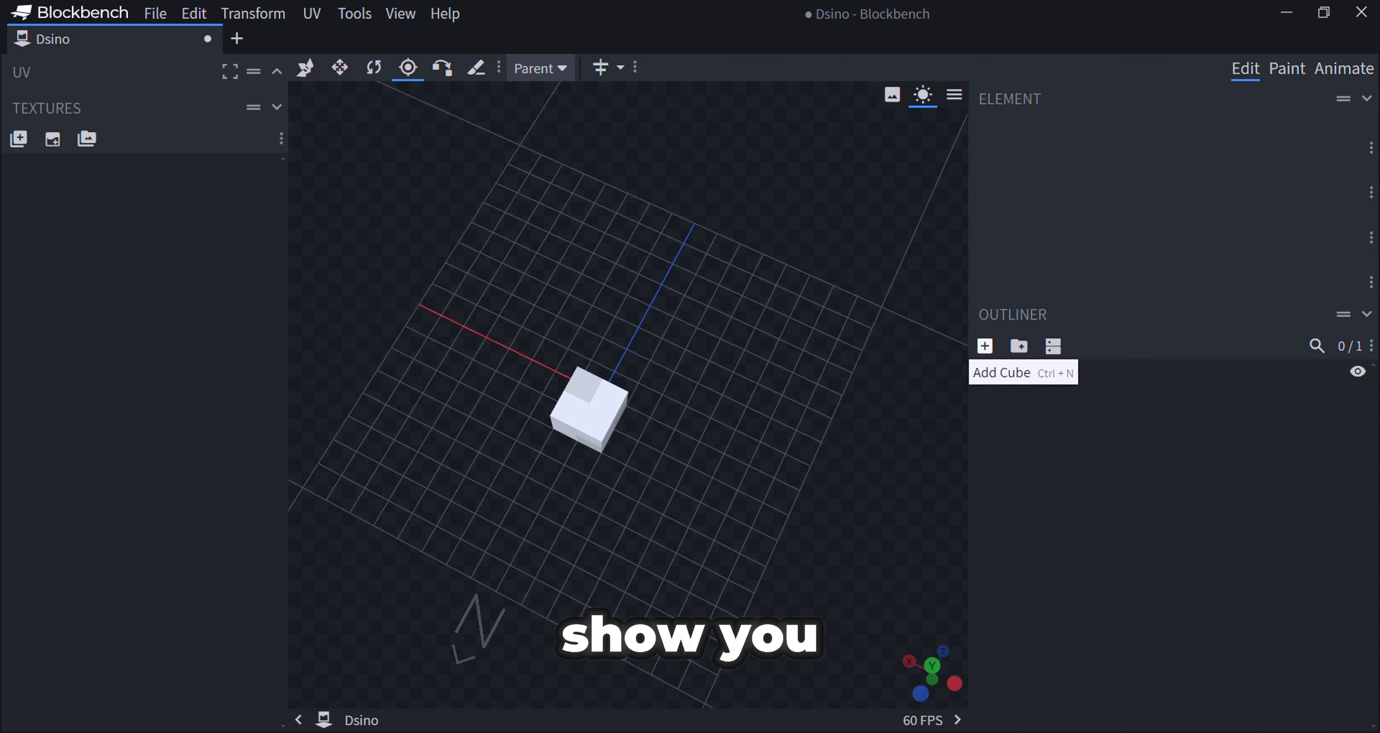
{"action": "left_click", "coordinate": [985, 346]}
{"action": "left_click_drag", "start_coordinate": [640, 322], "coordinate": [709, 195]}
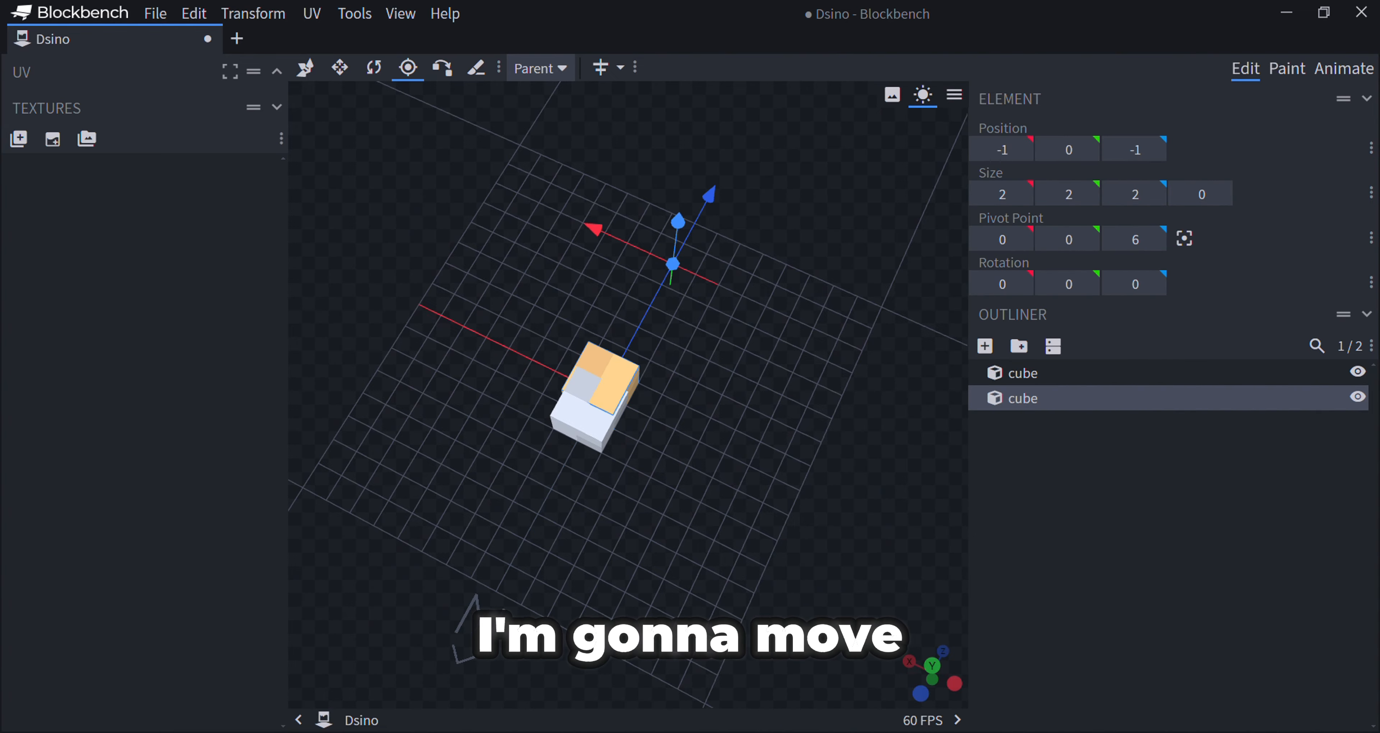
{"action": "left_click", "coordinate": [305, 68]}
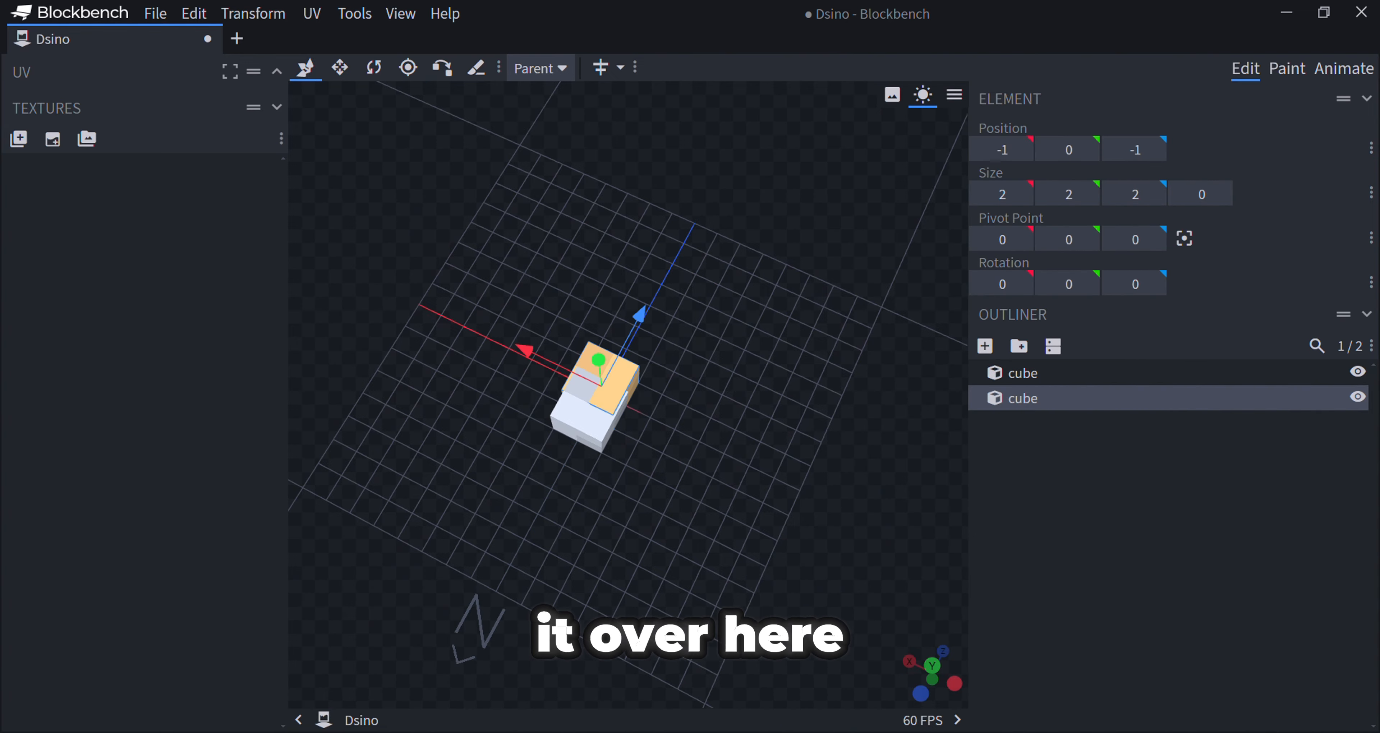
{"action": "left_click_drag", "start_coordinate": [640, 321], "coordinate": [707, 211]}
Step: Add a new empty group to the outliner and leave everything deselected
{"action": "left_click_drag", "start_coordinate": [803, 300], "coordinate": [694, 322]}
{"action": "scroll", "coordinate": [728, 319], "scroll_direction": "down", "scroll_amount": 3}
{"action": "scroll", "coordinate": [729, 319], "scroll_direction": "up", "scroll_amount": 3}
{"action": "scroll", "coordinate": [729, 319], "scroll_direction": "up", "scroll_amount": 1}
{"action": "scroll", "coordinate": [723, 217], "scroll_direction": "up", "scroll_amount": 4}
{"action": "scroll", "coordinate": [693, 322], "scroll_direction": "down", "scroll_amount": 4}
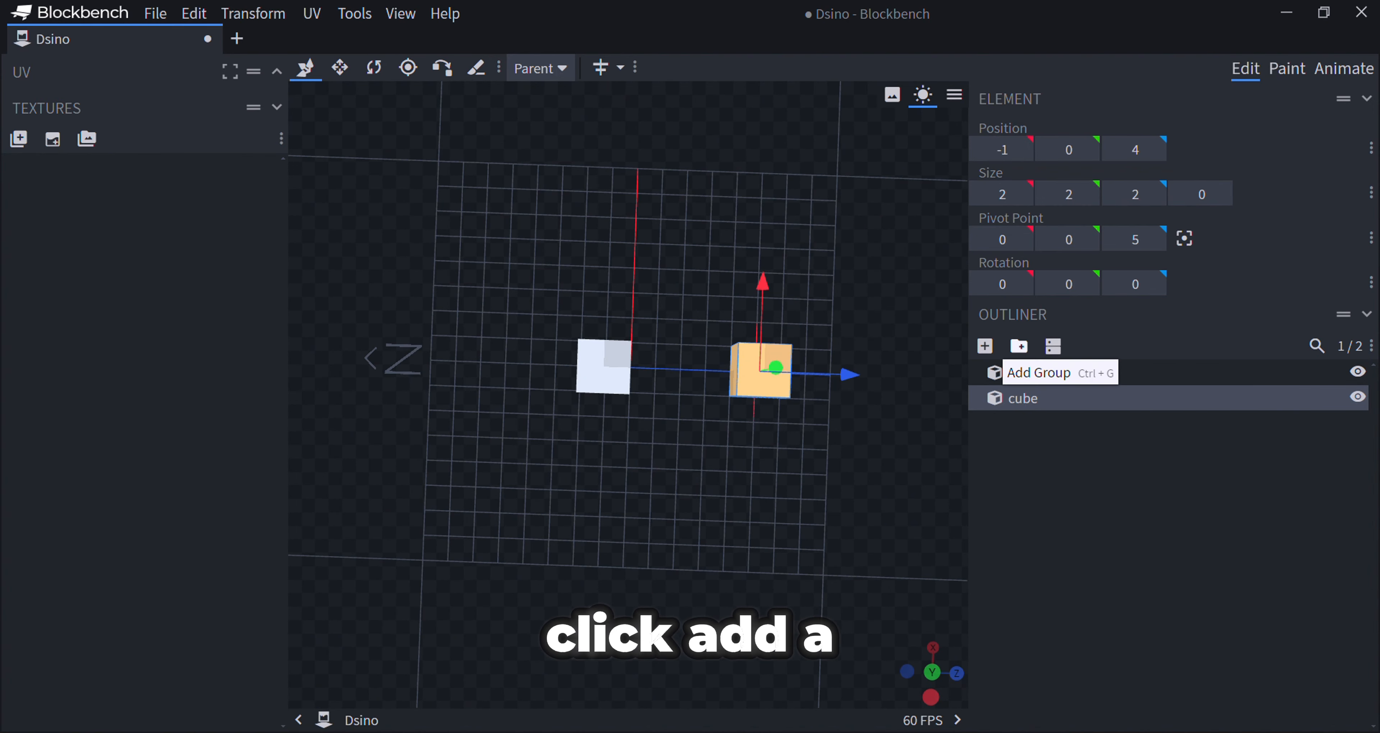
{"action": "left_click", "coordinate": [1018, 345]}
{"action": "left_click", "coordinate": [1168, 515]}
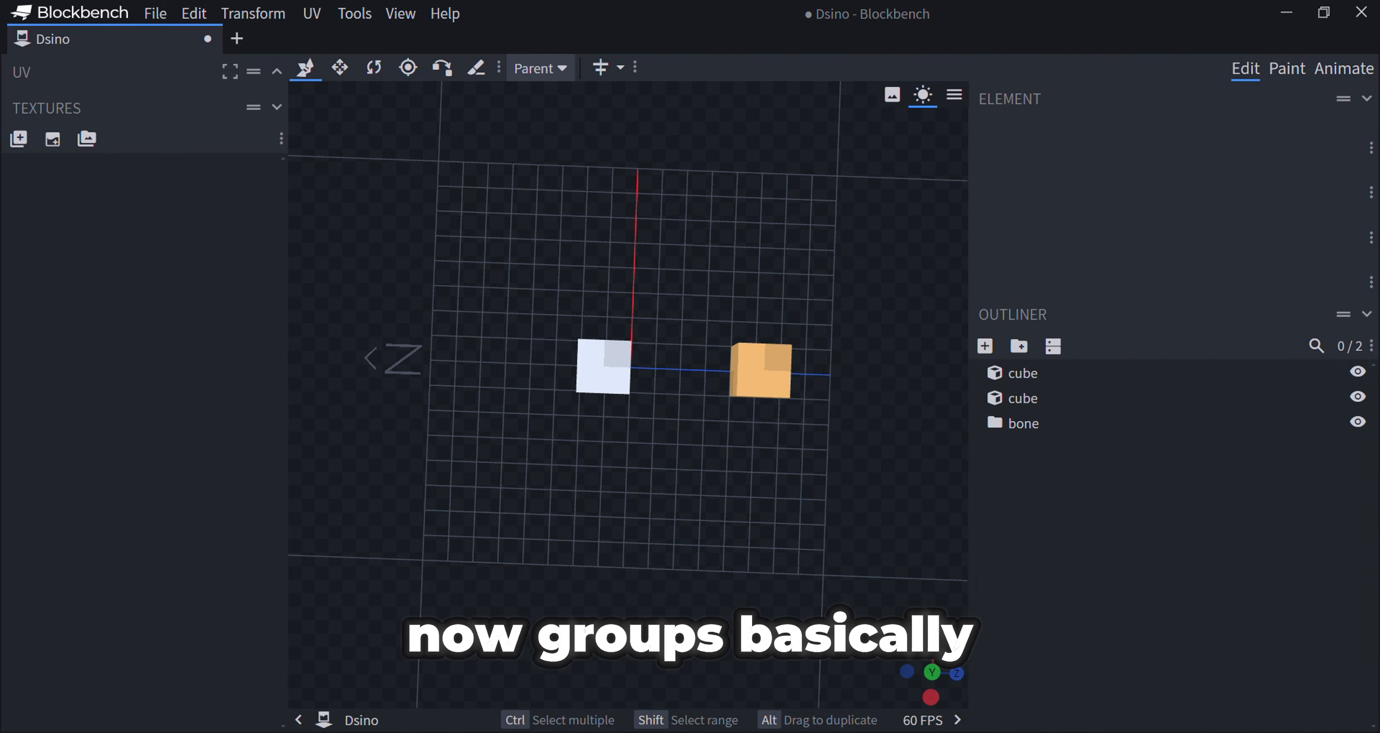
Step: Place both cubes inside the bone group and select the whole group
{"action": "left_click_drag", "start_coordinate": [658, 557], "coordinate": [678, 471]}
{"action": "left_click", "coordinate": [596, 377]}
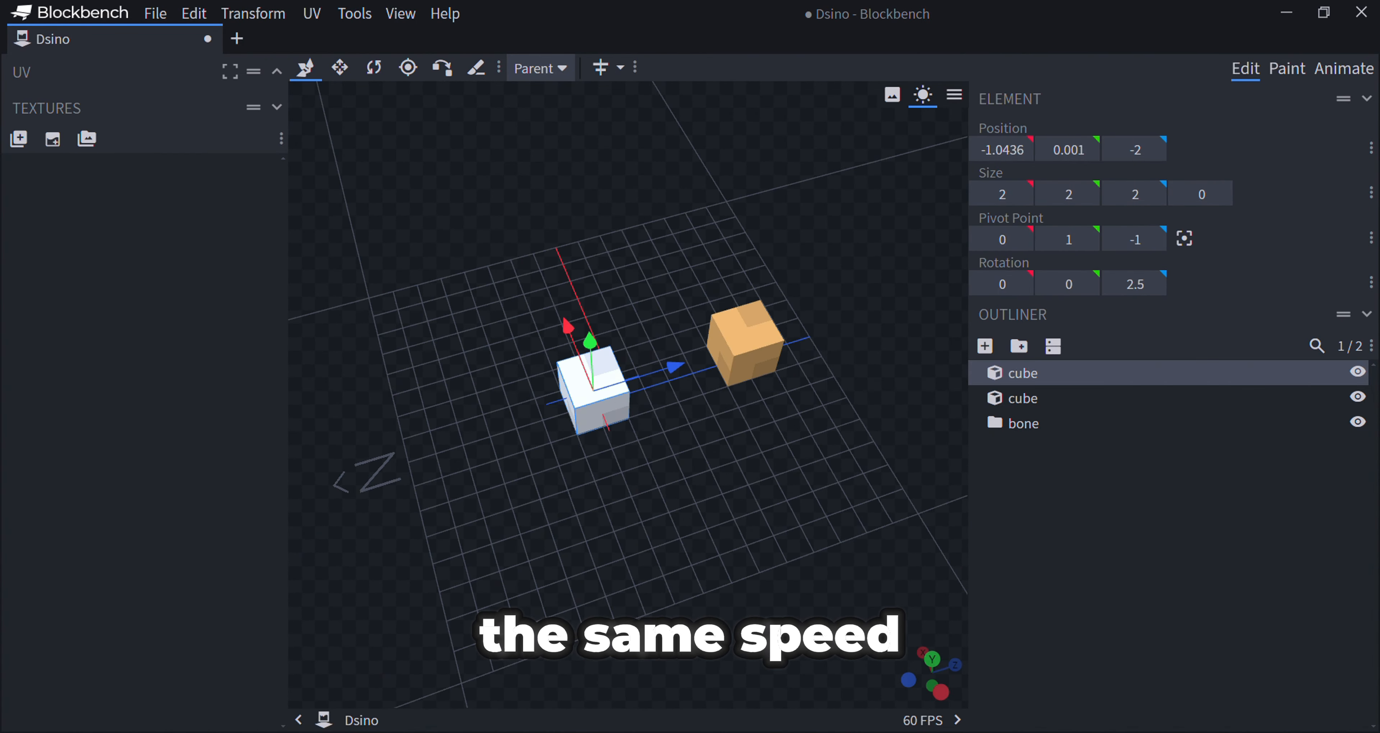
{"action": "mouse_move", "coordinate": [1023, 373]}
{"action": "left_mouse_down"}
{"action": "mouse_move", "coordinate": [1020, 428]}
{"action": "mouse_move", "coordinate": [1021, 397]}
{"action": "left_mouse_up"}
{"action": "left_click", "coordinate": [1022, 374]}
{"action": "mouse_move", "coordinate": [640, 305]}
{"action": "left_mouse_down"}
{"action": "mouse_move", "coordinate": [566, 148]}
{"action": "mouse_move", "coordinate": [712, 461]}
{"action": "mouse_move", "coordinate": [565, 148]}
{"action": "mouse_move", "coordinate": [640, 303]}
{"action": "left_mouse_up"}
Step: Rotate the bone group to 2.5 degrees on the X axis and lengthen both cubes together to size 5 along X
{"action": "left_click", "coordinate": [373, 67]}
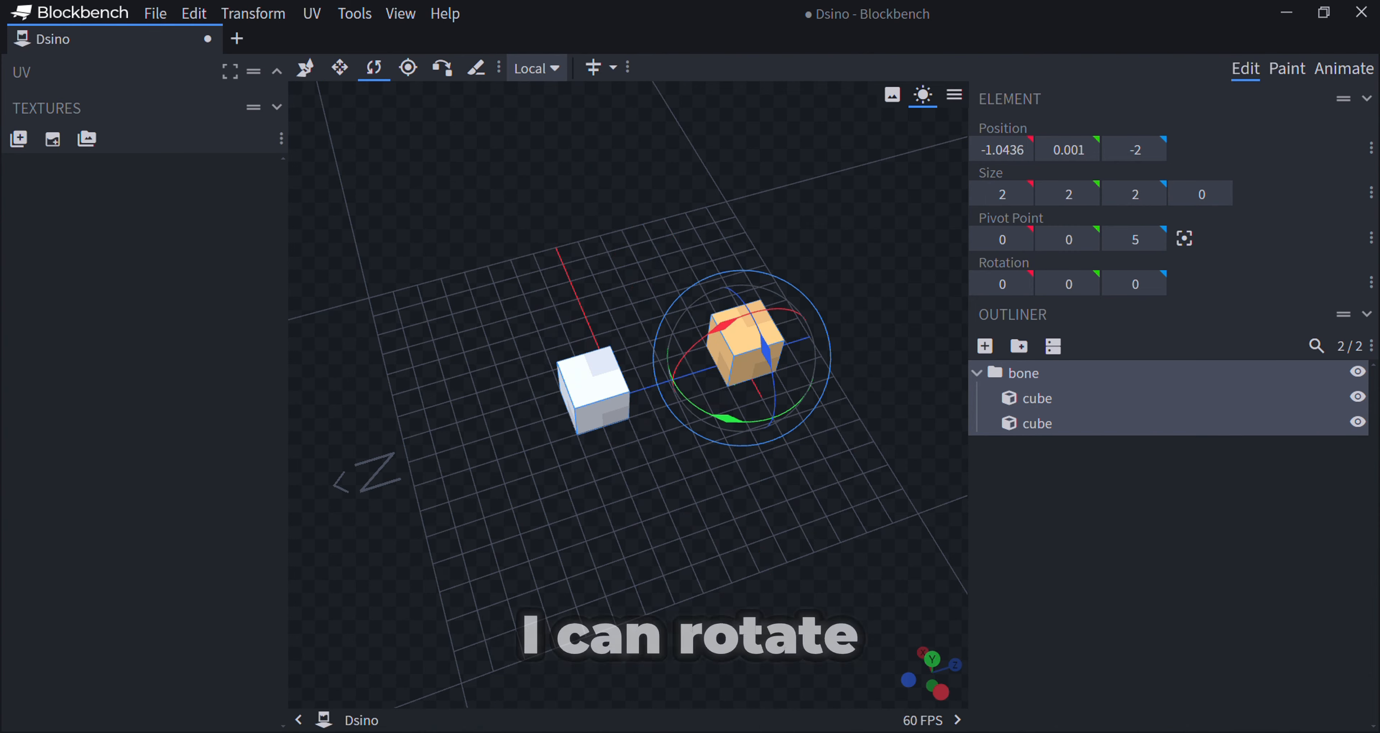
{"action": "left_click_drag", "start_coordinate": [723, 326], "coordinate": [735, 351]}
{"action": "key", "text": "s"}
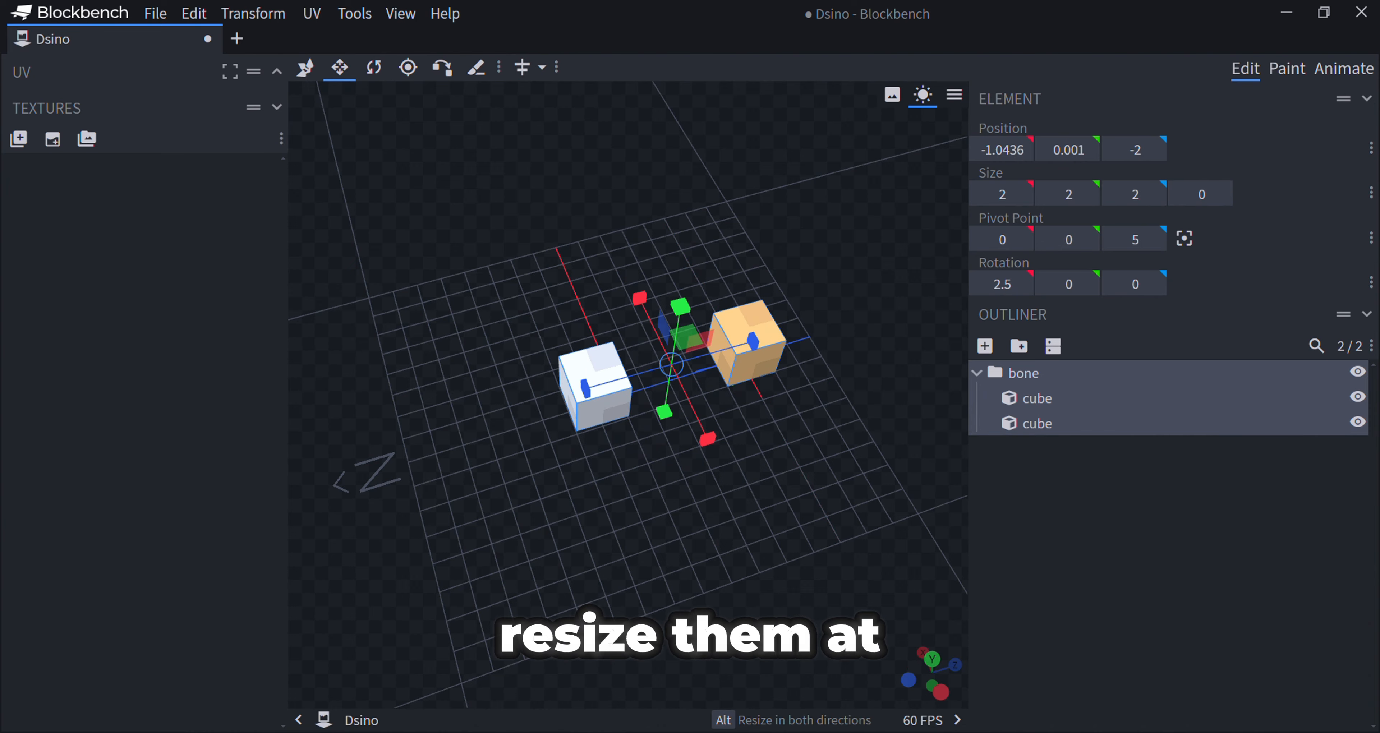
{"action": "left_click_drag", "start_coordinate": [639, 298], "coordinate": [614, 239]}
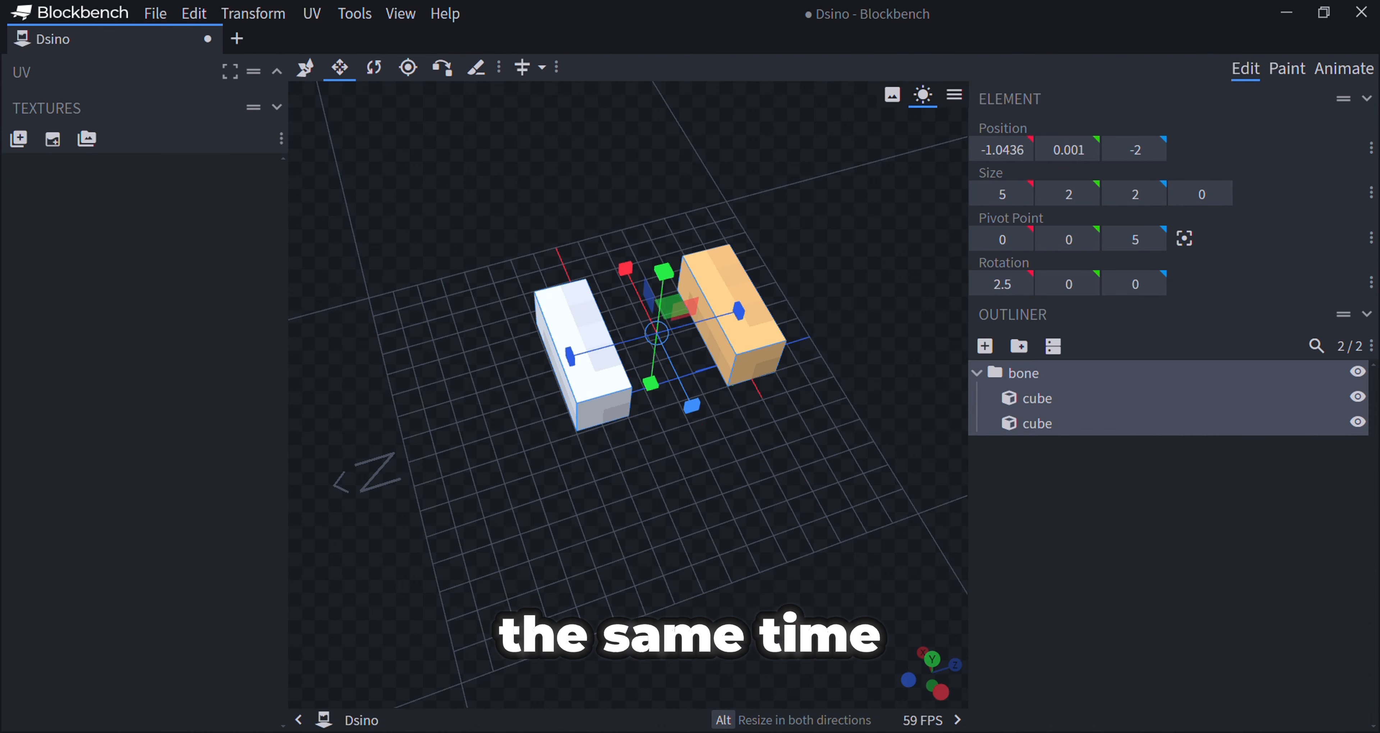
{"action": "left_click_drag", "start_coordinate": [690, 407], "coordinate": [705, 311]}
{"action": "left_click_drag", "start_coordinate": [722, 455], "coordinate": [819, 410]}
Step: Collapse the bone group in the outliner and delete it together with both cubes
{"action": "left_click", "coordinate": [976, 372]}
{"action": "left_click", "coordinate": [1063, 487]}
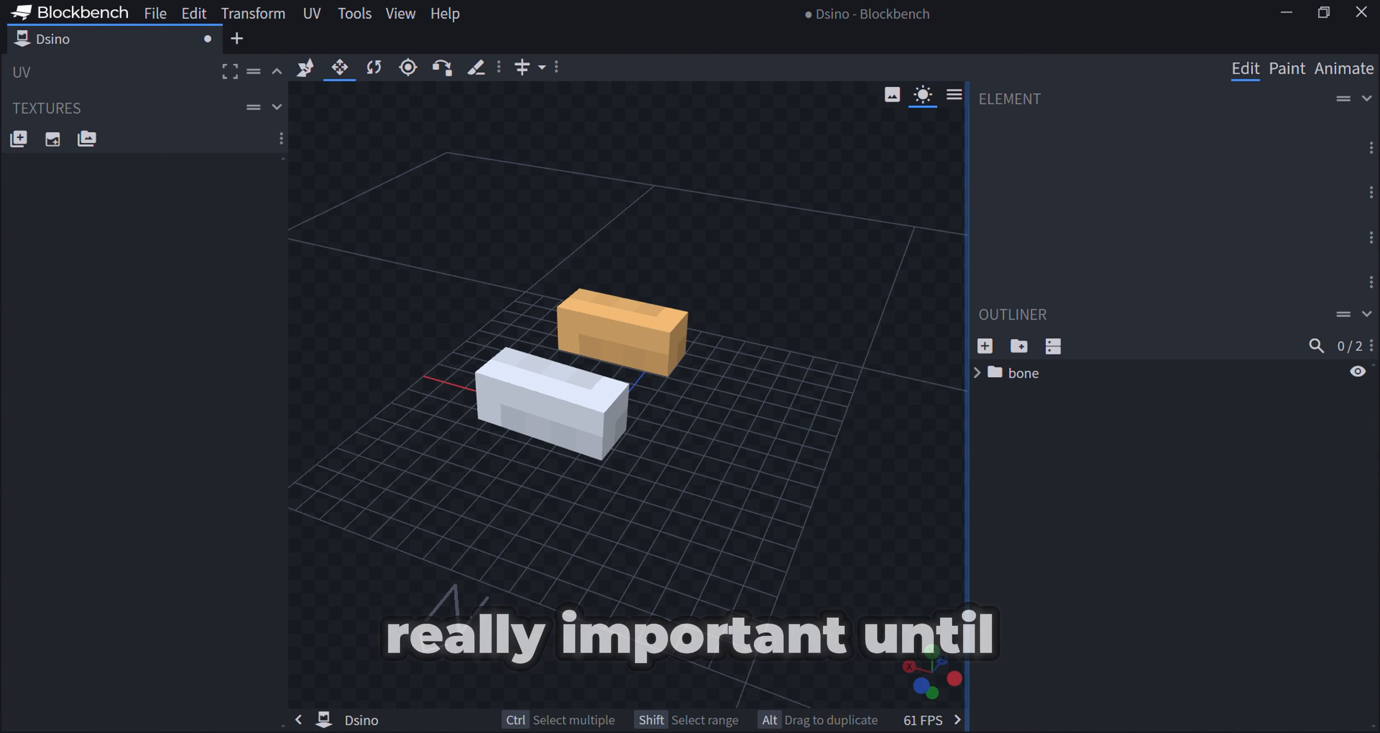
{"action": "left_click_drag", "start_coordinate": [804, 413], "coordinate": [777, 414]}
{"action": "scroll", "coordinate": [776, 414], "scroll_direction": "up", "scroll_amount": 3}
{"action": "left_click", "coordinate": [1023, 373]}
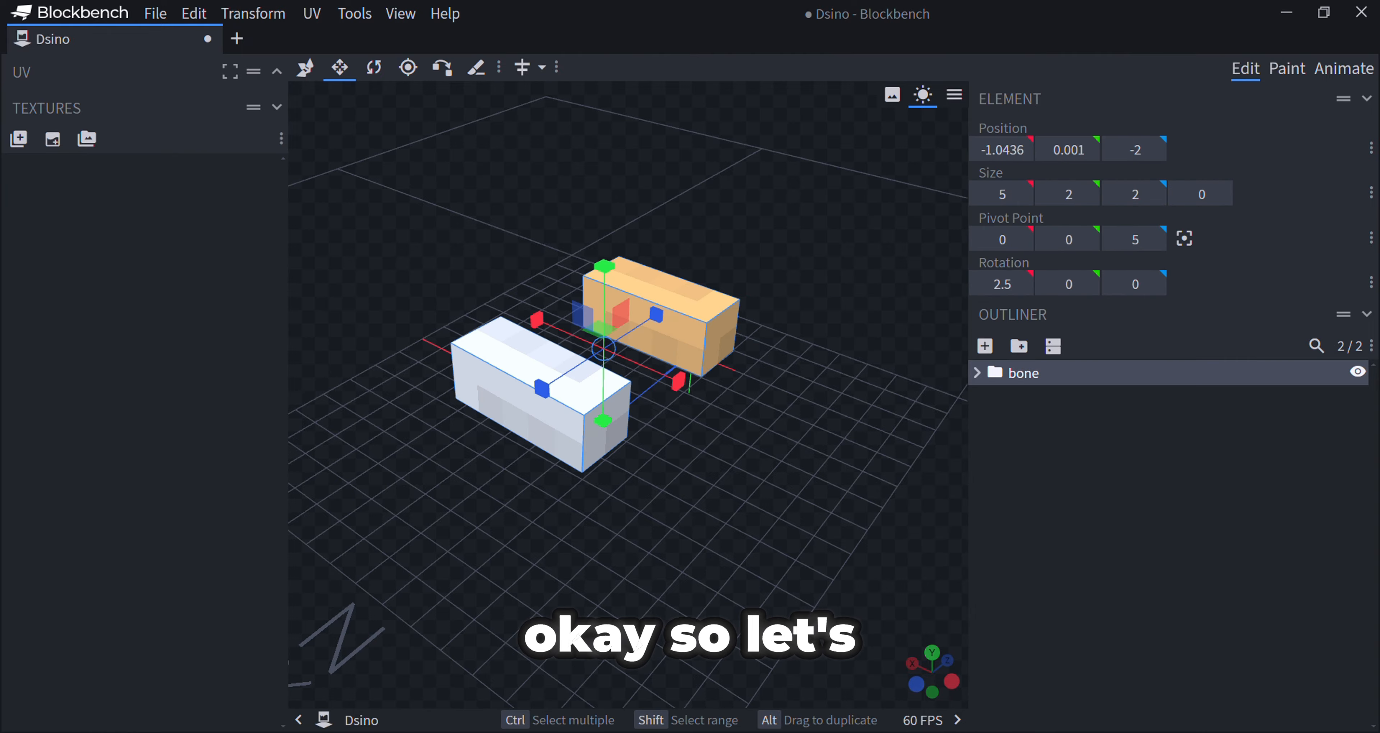
{"action": "right_click", "coordinate": [1012, 373]}
{"action": "left_click", "coordinate": [1065, 697]}
{"action": "scroll", "coordinate": [739, 418], "scroll_direction": "down", "scroll_amount": 3}
{"action": "mouse_move", "coordinate": [739, 418]}
{"action": "left_mouse_down"}
{"action": "mouse_move", "coordinate": [778, 452]}
{"action": "mouse_move", "coordinate": [917, 441]}
{"action": "mouse_move", "coordinate": [664, 440]}
{"action": "left_mouse_up"}
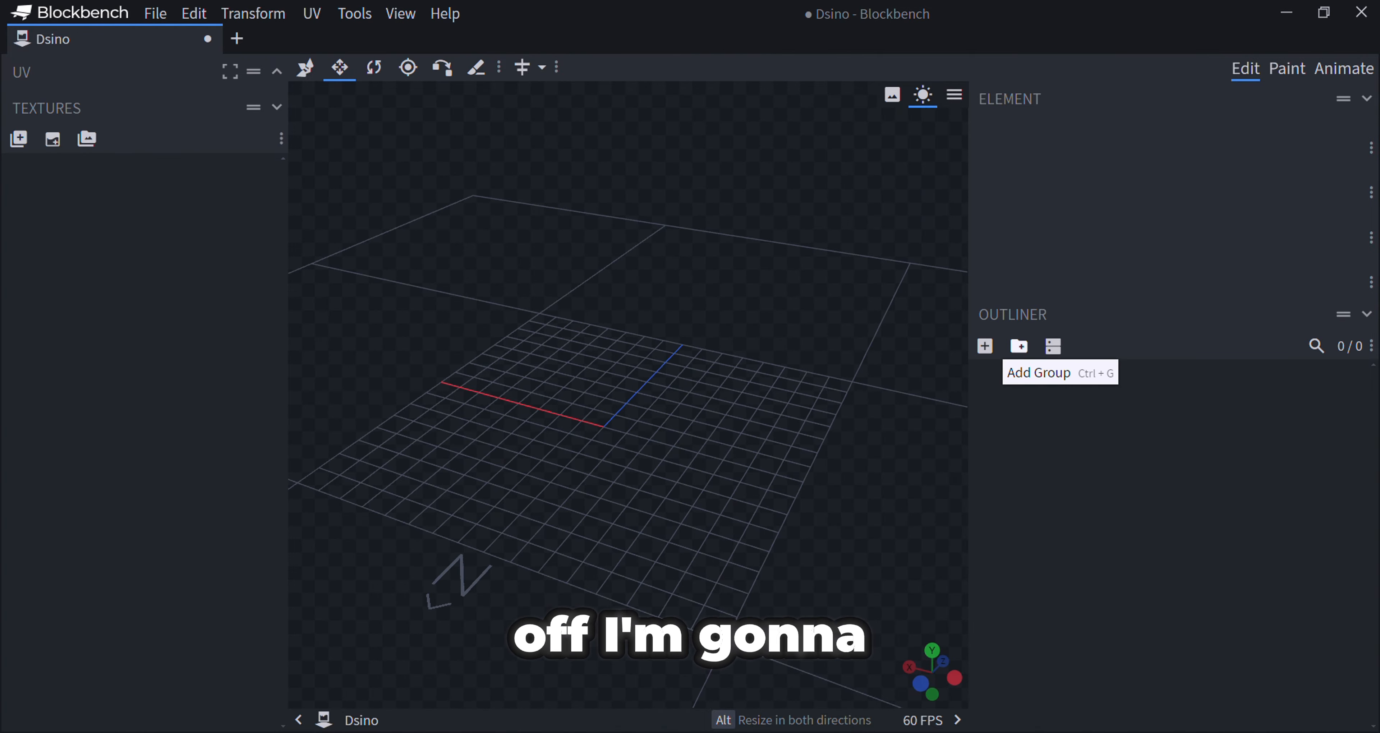
Step: Add a new group and create a cube inside it
{"action": "left_click", "coordinate": [1019, 345]}
{"action": "left_click_drag", "start_coordinate": [696, 483], "coordinate": [884, 440]}
{"action": "scroll", "coordinate": [723, 415], "scroll_direction": "up", "scroll_amount": 3}
{"action": "scroll", "coordinate": [629, 482], "scroll_direction": "down", "scroll_amount": 5}
{"action": "left_click", "coordinate": [985, 346]}
{"action": "scroll", "coordinate": [749, 407], "scroll_direction": "down", "scroll_amount": 4}
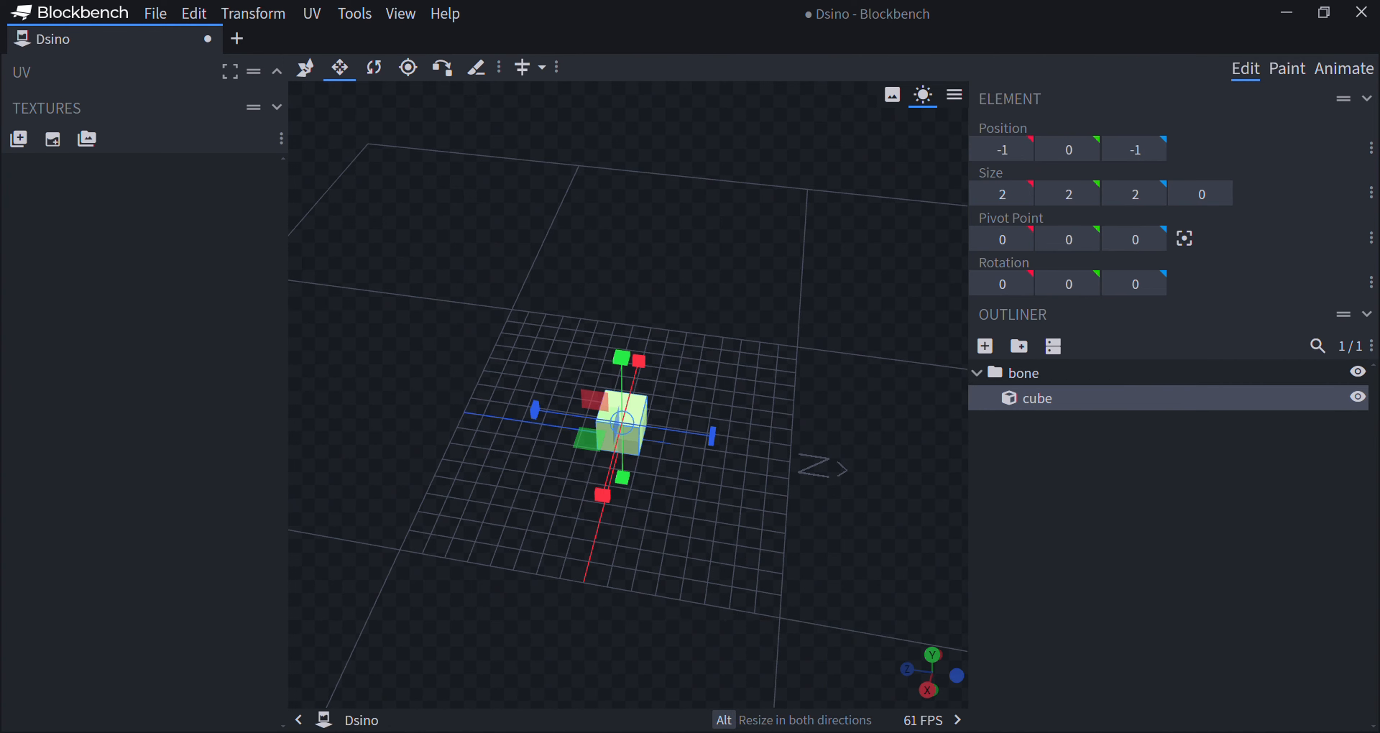
Step: Rename the group containing the cube to "head"
{"action": "left_click", "coordinate": [1049, 373]}
{"action": "right_click", "coordinate": [1048, 373]}
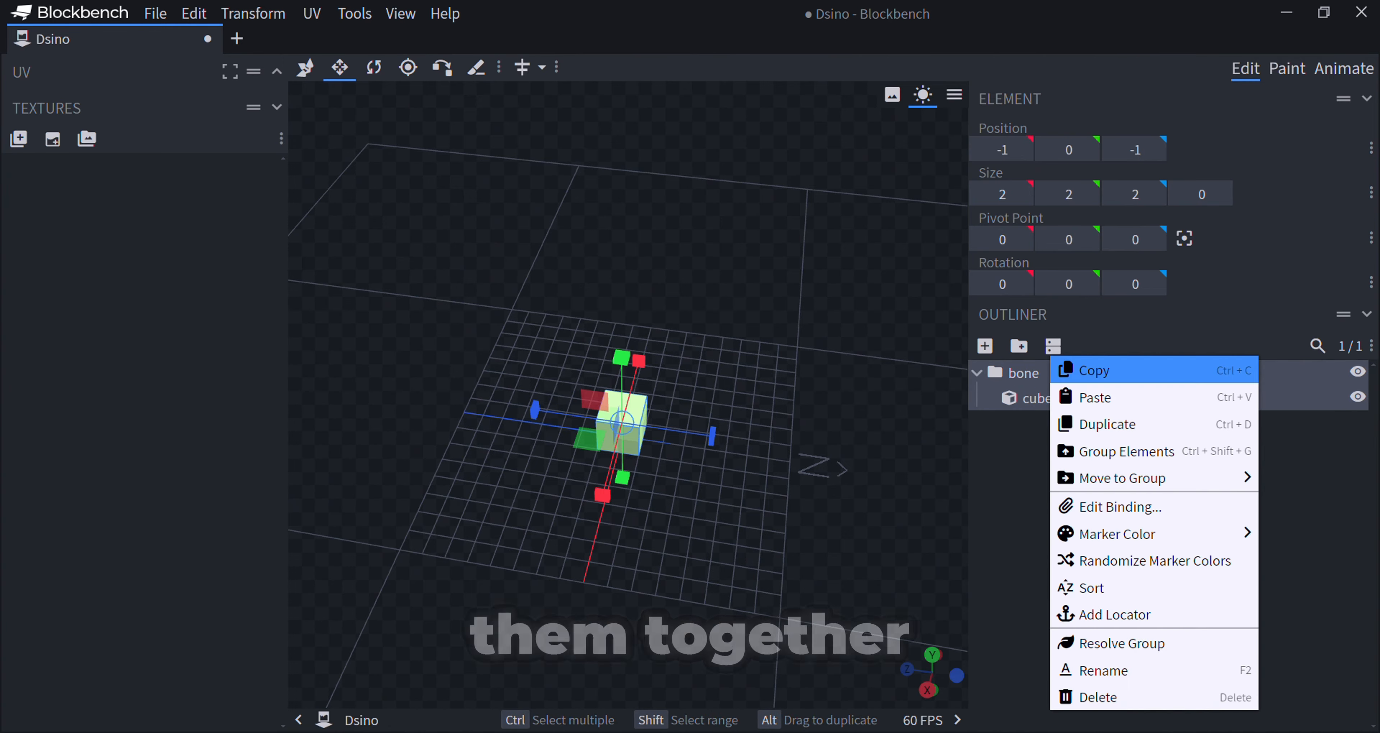
{"action": "left_click", "coordinate": [1103, 670]}
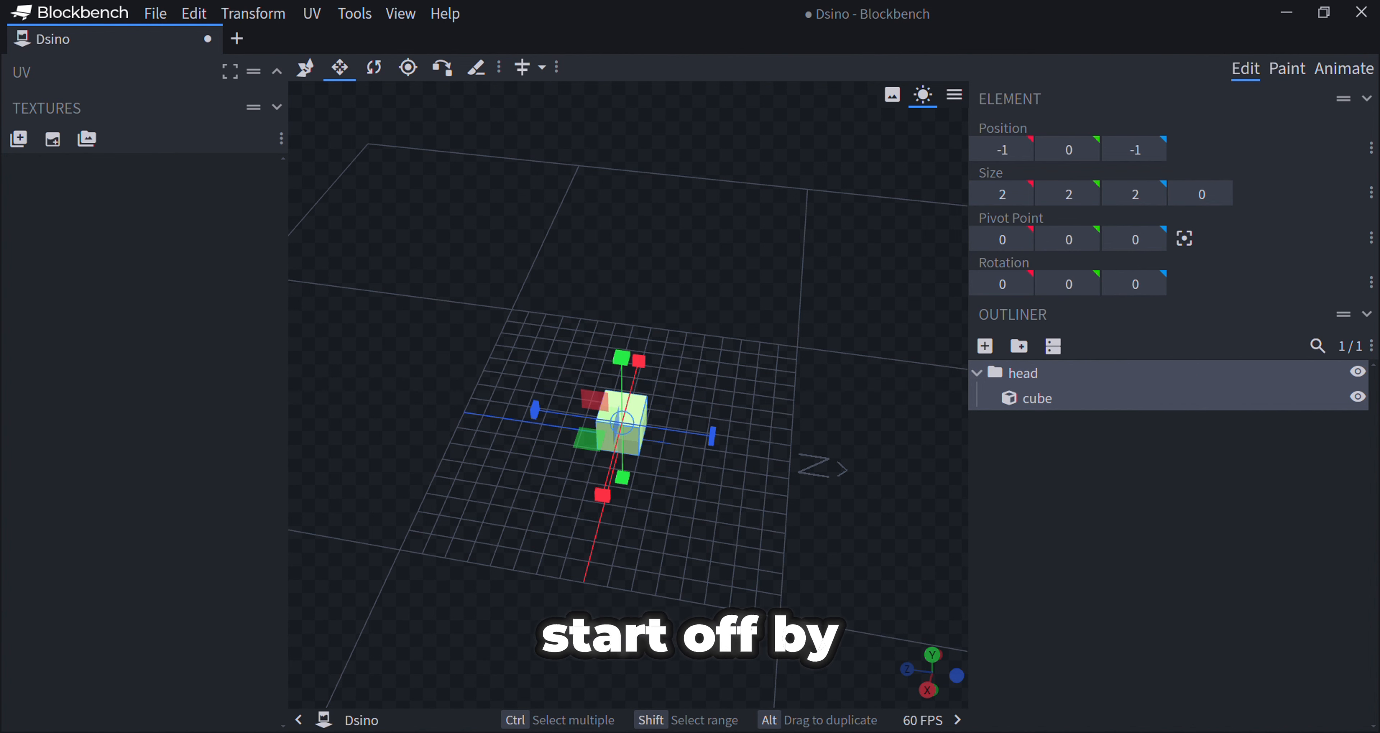
{"action": "left_click", "coordinate": [1104, 670]}
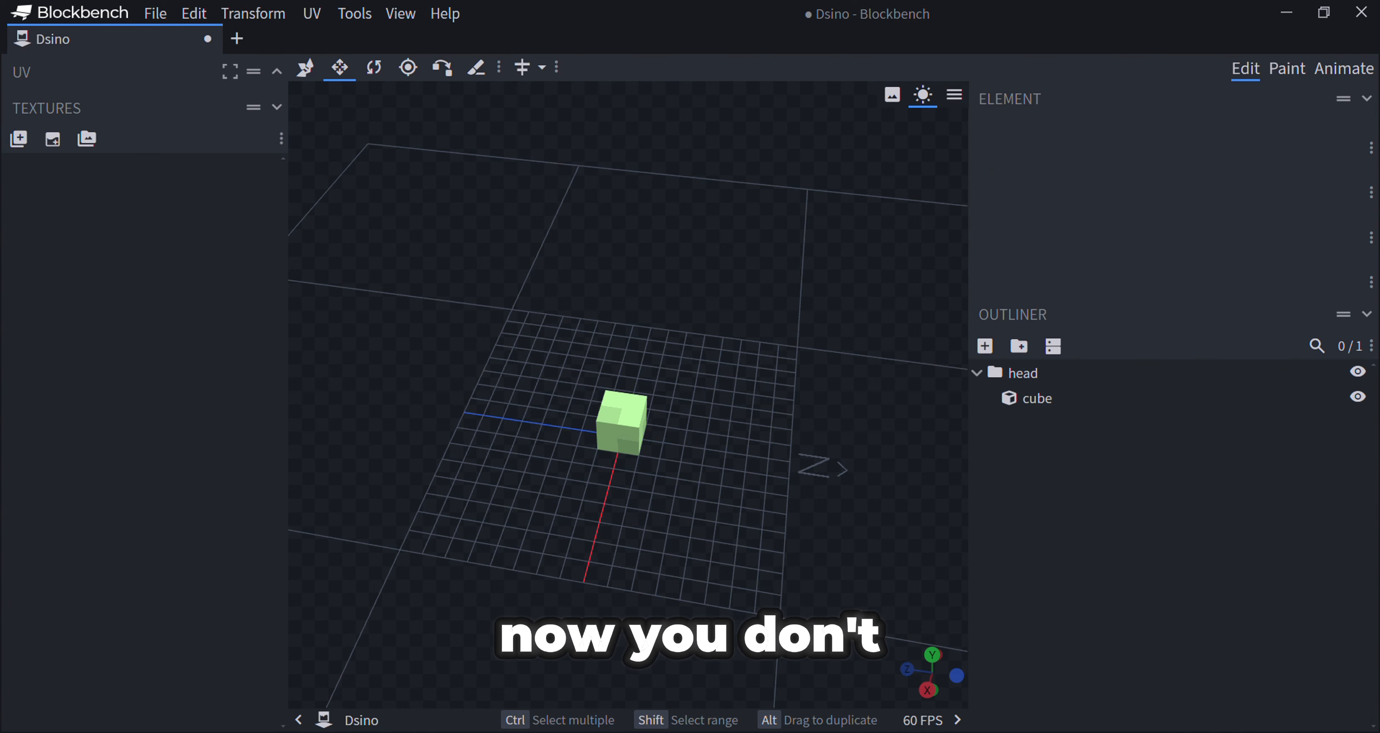
Step: Move the whole head group straight up to Y 13 with the Move tool
{"action": "left_click", "coordinate": [305, 68]}
{"action": "left_click", "coordinate": [621, 425]}
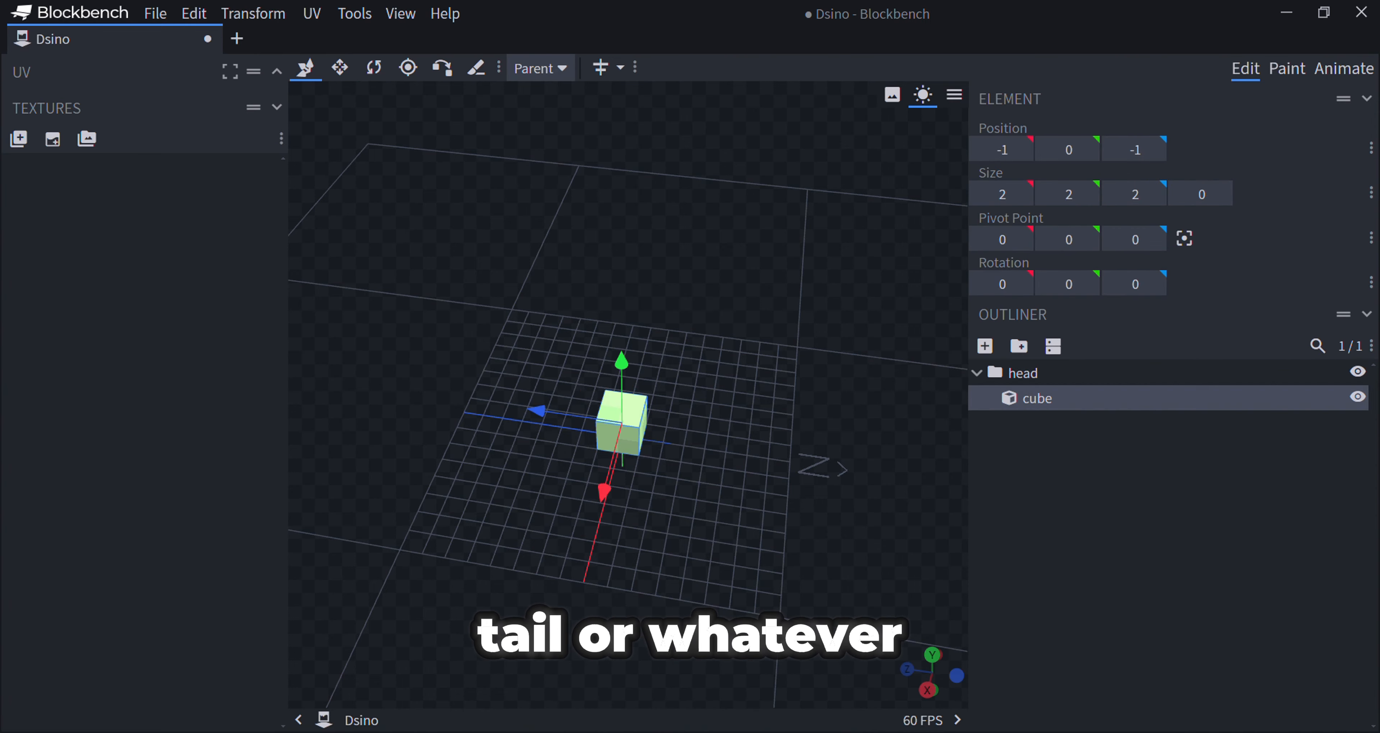
{"action": "left_click_drag", "start_coordinate": [761, 509], "coordinate": [495, 490]}
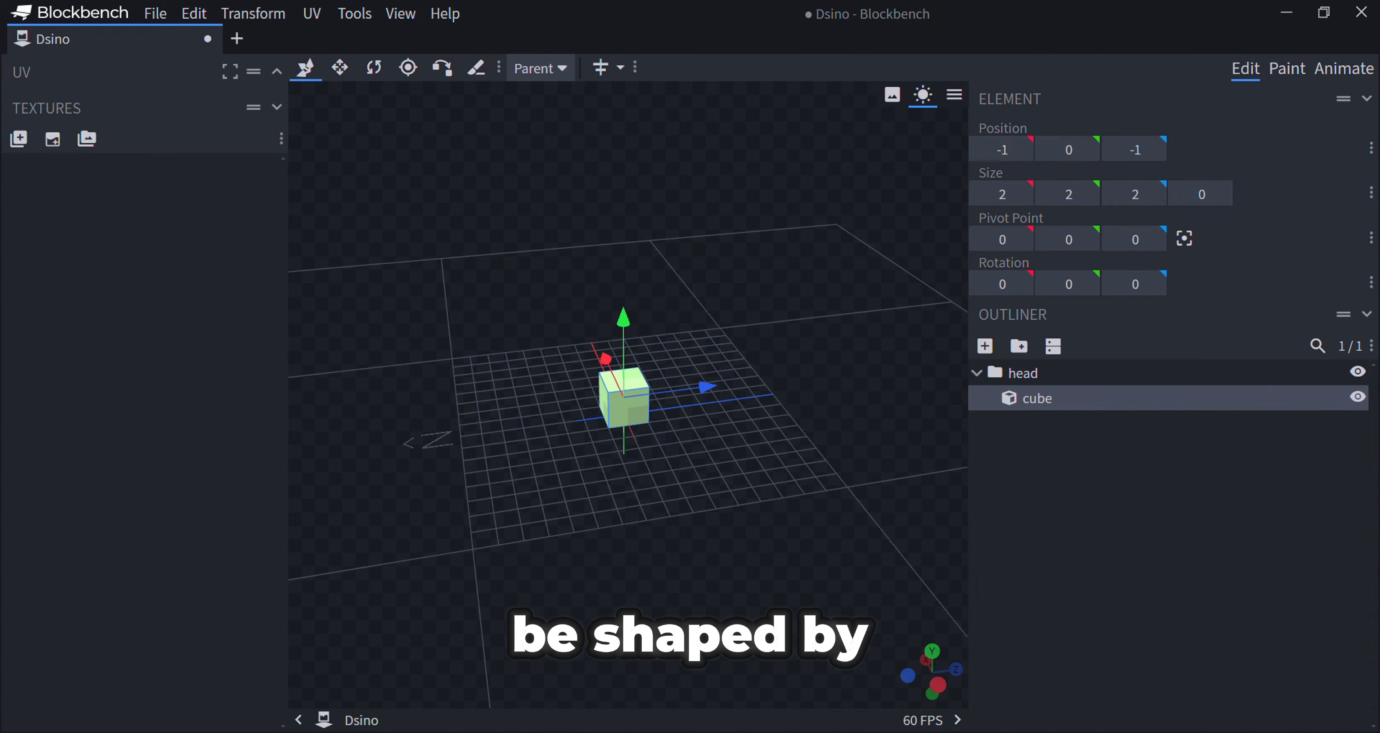
{"action": "scroll", "coordinate": [628, 407], "scroll_direction": "up", "scroll_amount": 8}
{"action": "left_click_drag", "start_coordinate": [669, 509], "coordinate": [635, 472]}
{"action": "scroll", "coordinate": [664, 539], "scroll_direction": "down", "scroll_amount": 8}
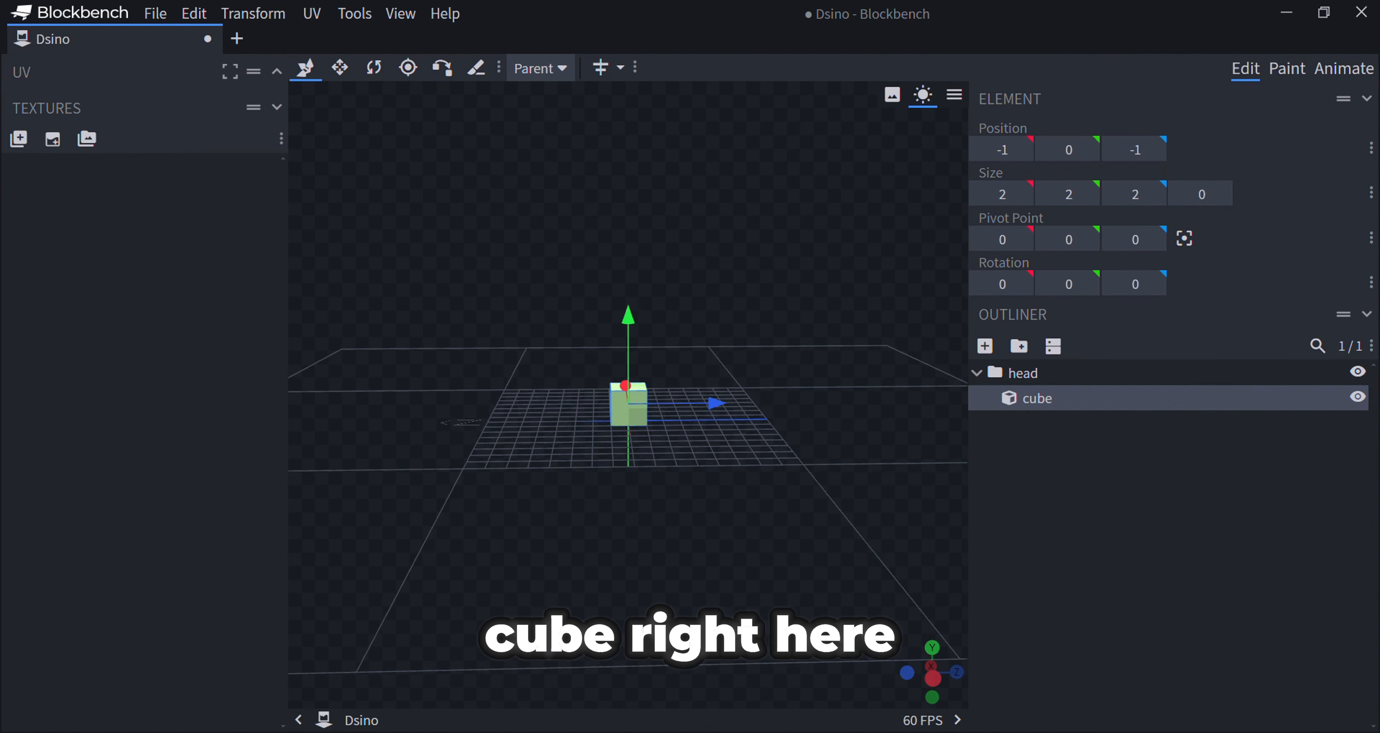
{"action": "scroll", "coordinate": [634, 472], "scroll_direction": "up", "scroll_amount": 2}
{"action": "left_click", "coordinate": [1024, 373]}
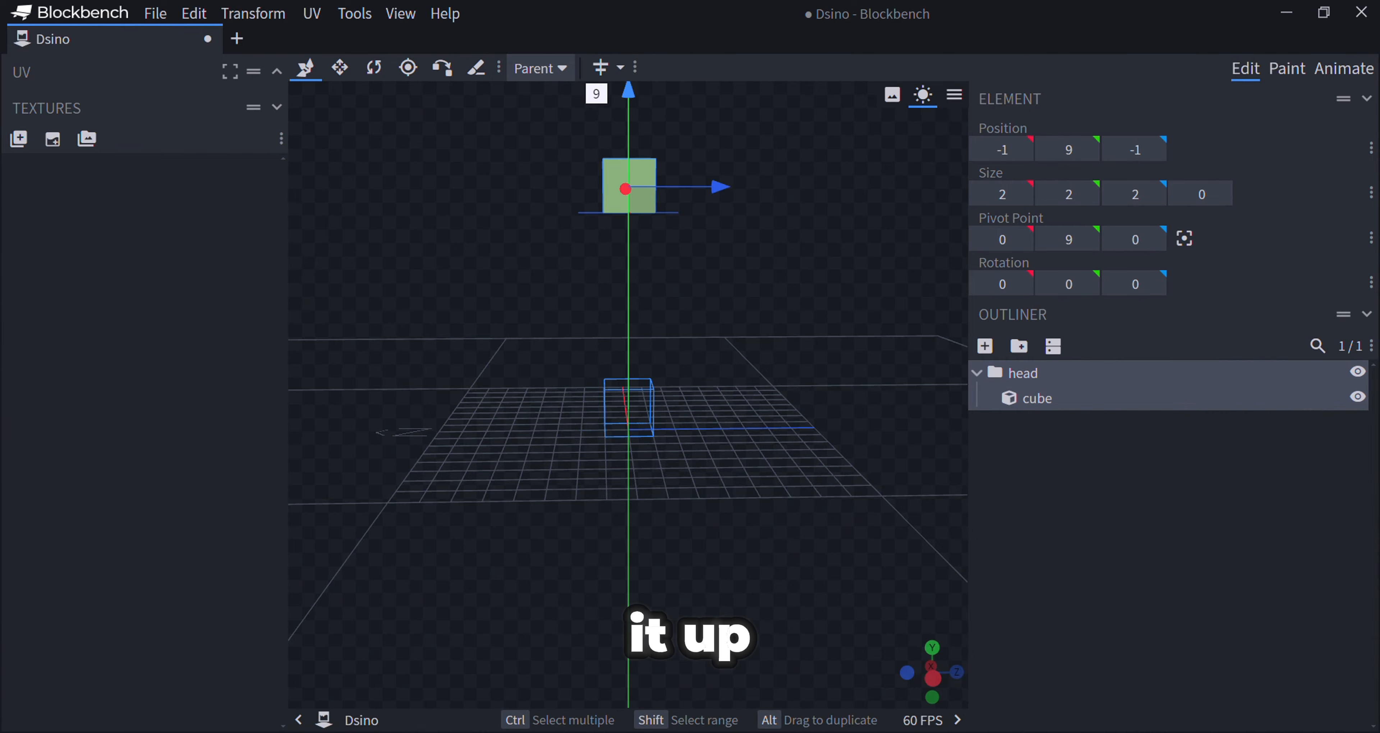
{"action": "left_click_drag", "start_coordinate": [628, 90], "coordinate": [628, 65]}
{"action": "scroll", "coordinate": [628, 118], "scroll_direction": "down", "scroll_amount": 4}
{"action": "left_click_drag", "start_coordinate": [628, 159], "coordinate": [628, 107]}
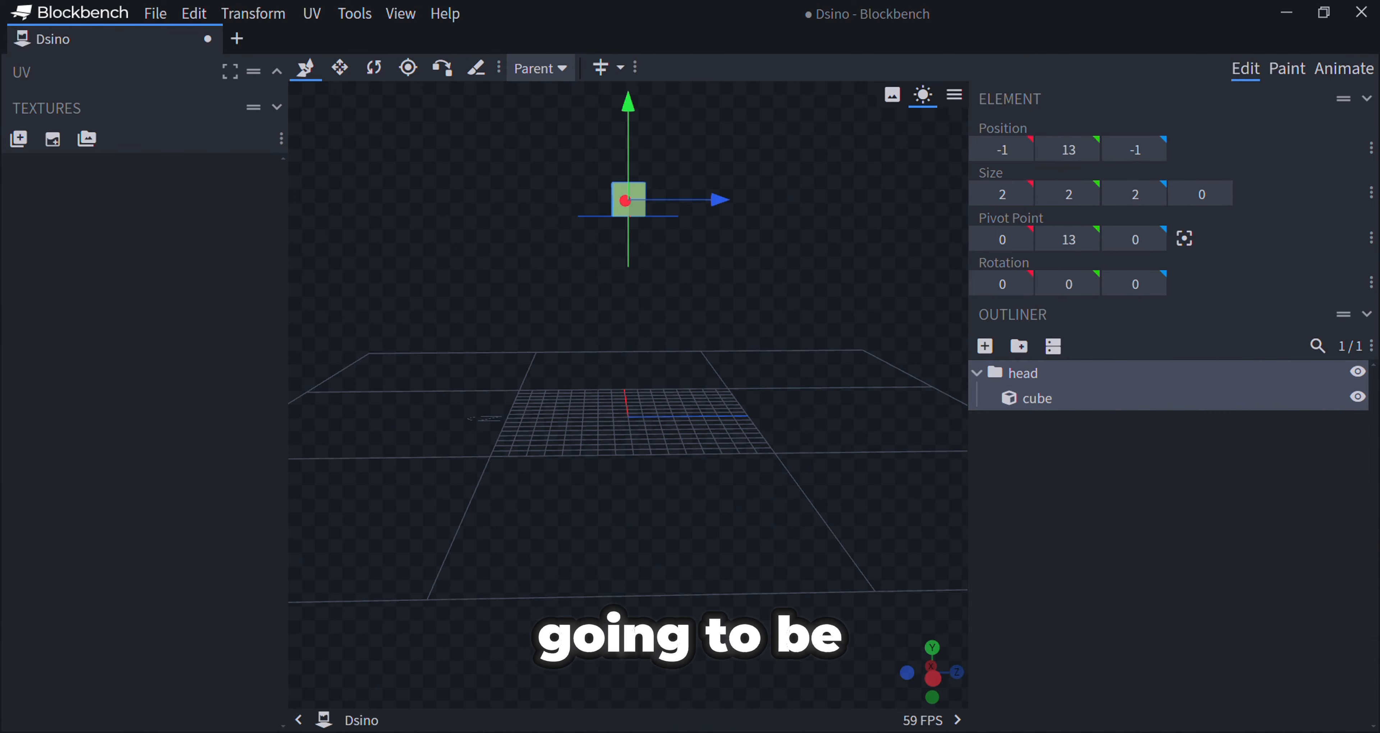
Step: Move the head group along the Z axis to Z -5
{"action": "left_click_drag", "start_coordinate": [691, 300], "coordinate": [721, 298]}
{"action": "left_click_drag", "start_coordinate": [723, 200], "coordinate": [660, 201]}
{"action": "left_click_drag", "start_coordinate": [589, 300], "coordinate": [884, 332]}
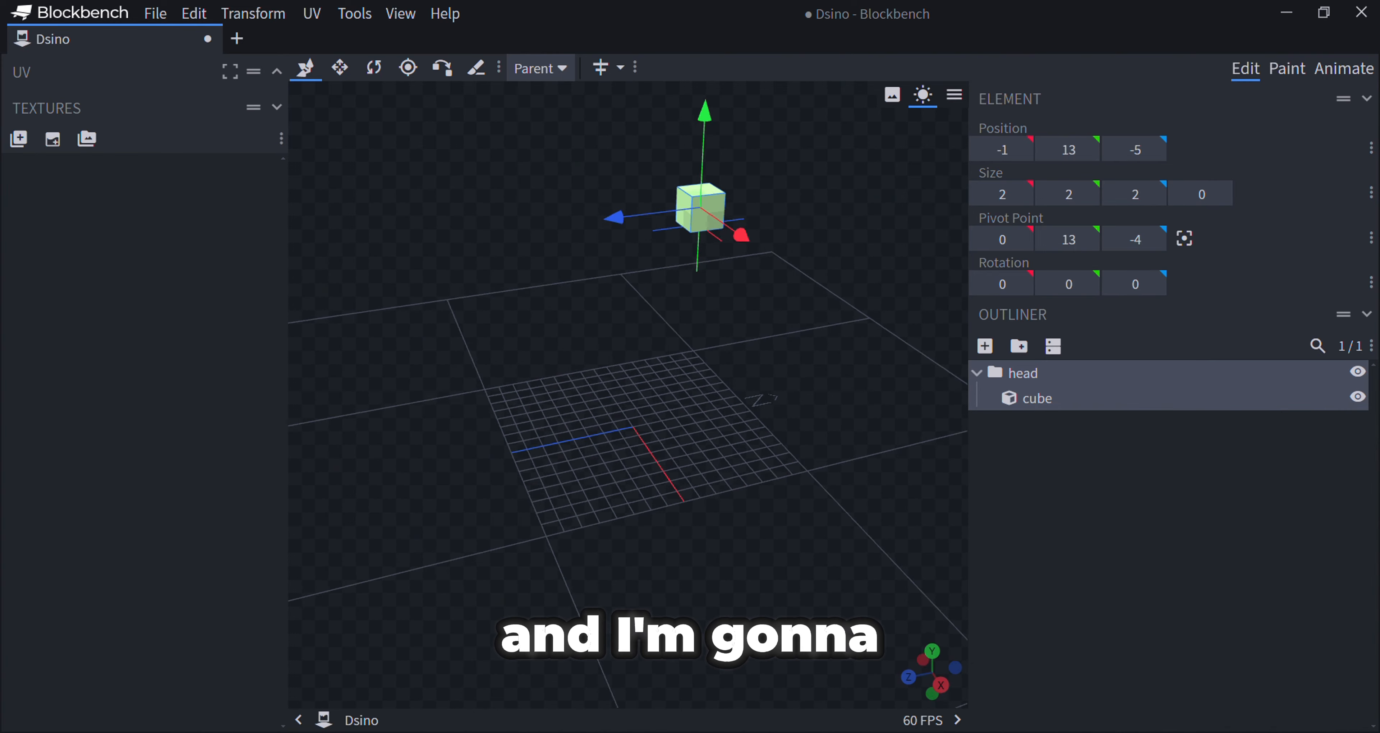
Step: Lengthen the head cube to size 9 along the Z axis, extending it in the negative Z direction to Z -12
{"action": "right_click_drag", "start_coordinate": [803, 161], "coordinate": [740, 308]}
{"action": "left_click_drag", "start_coordinate": [739, 308], "coordinate": [562, 342]}
{"action": "scroll", "coordinate": [707, 282], "scroll_direction": "up", "scroll_amount": 3}
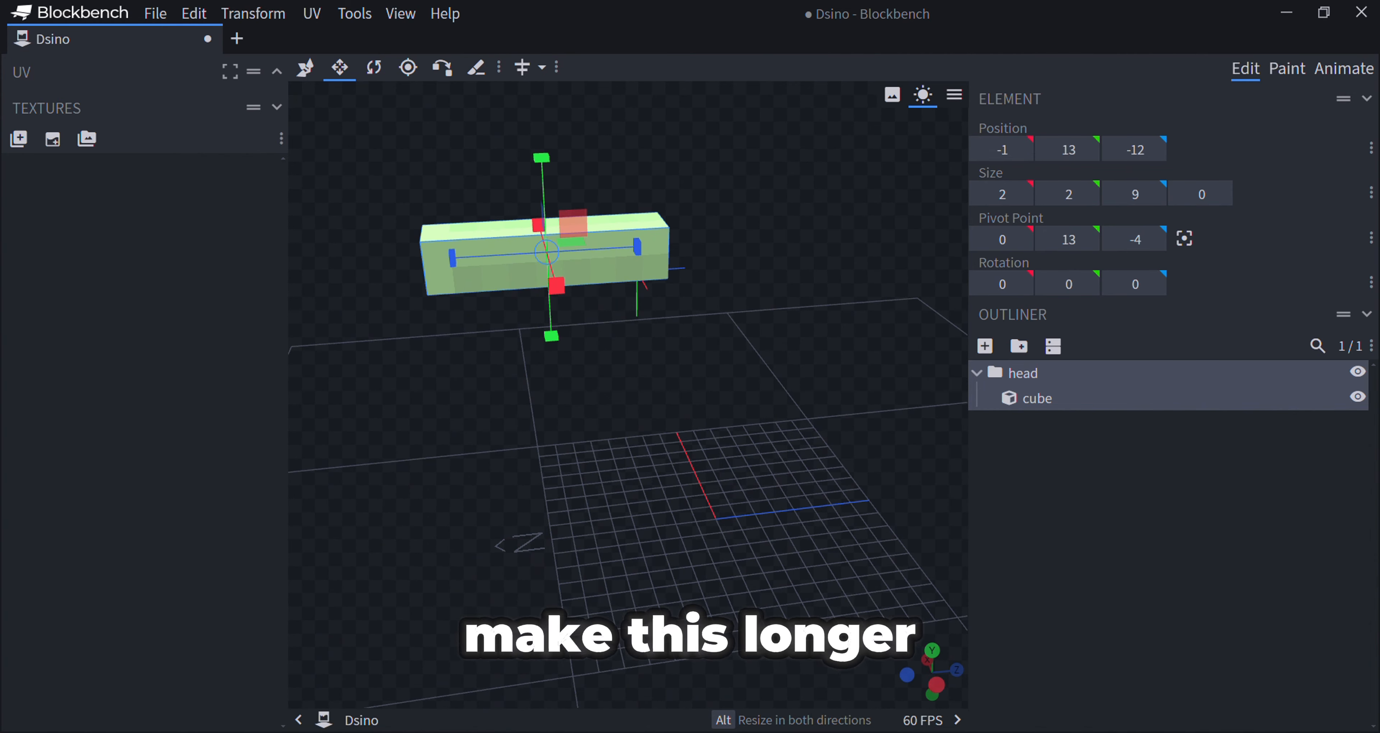
{"action": "right_click_drag", "start_coordinate": [562, 343], "coordinate": [620, 406]}
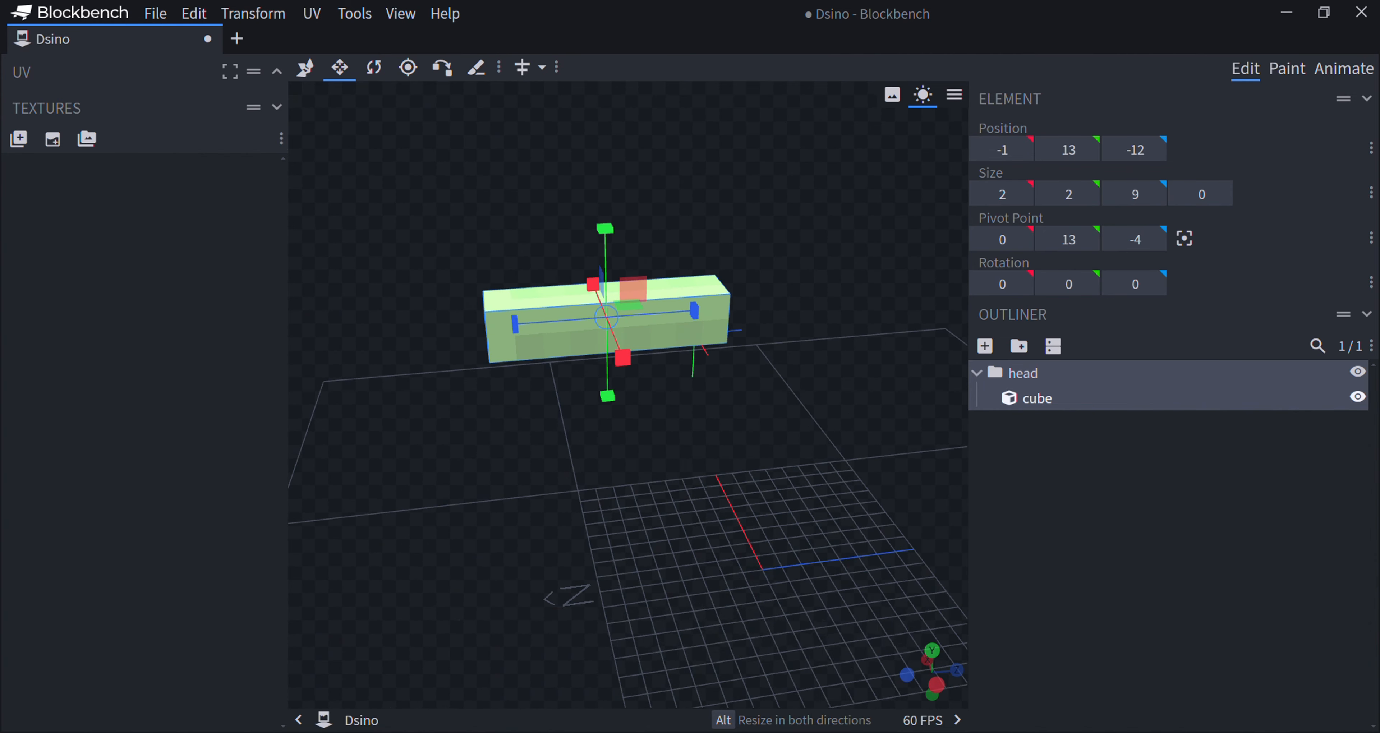
Step: Examine the copy, paste, duplicate, rename and delete options available for the head group, and copy the group
{"action": "left_click_drag", "start_coordinate": [455, 386], "coordinate": [550, 424]}
{"action": "left_click", "coordinate": [1130, 498]}
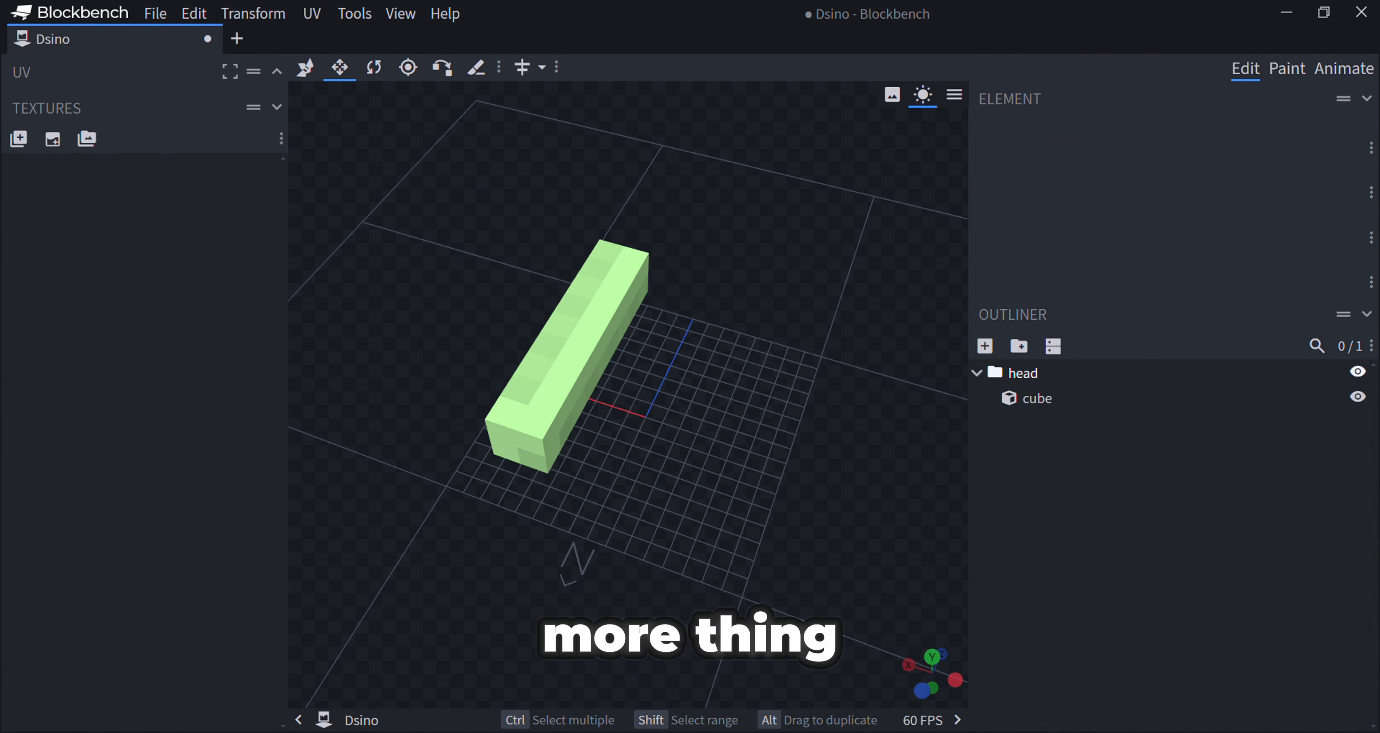
{"action": "left_click", "coordinate": [1037, 398]}
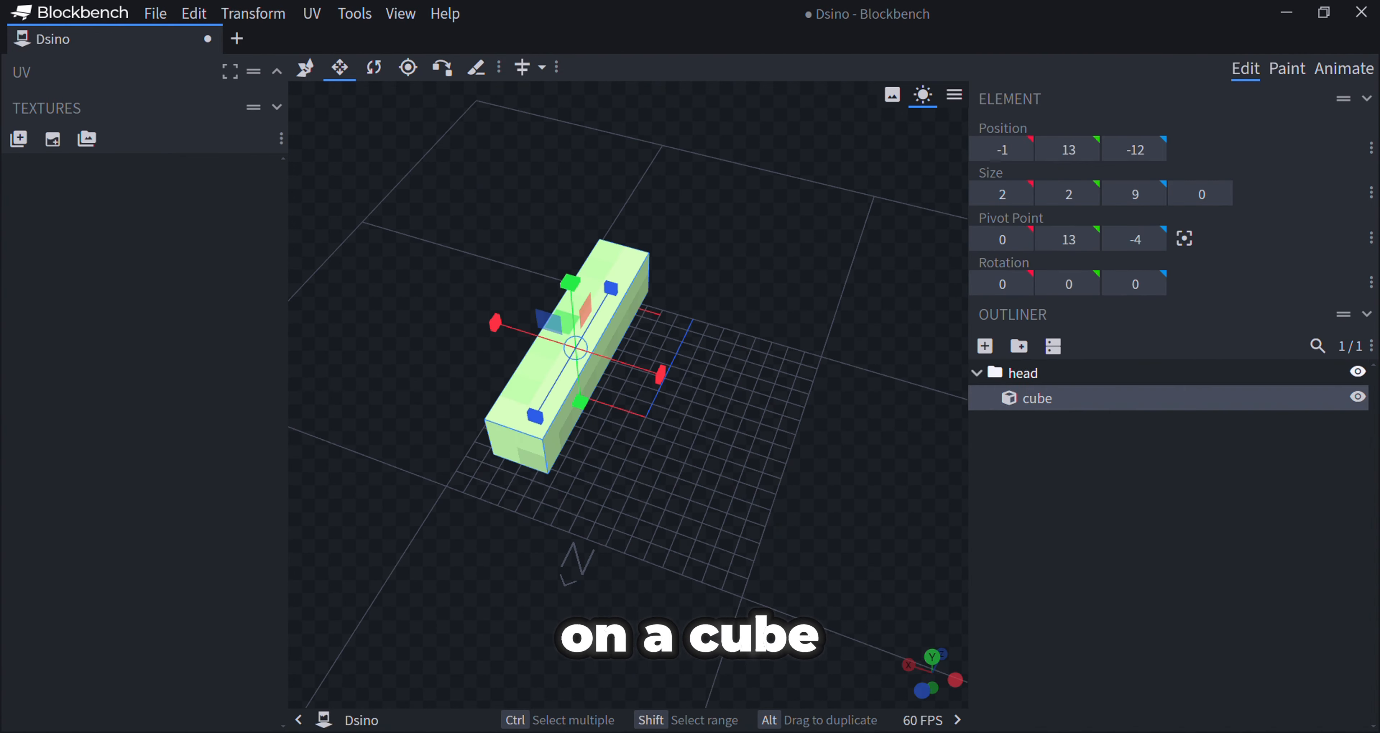
{"action": "right_click", "coordinate": [1035, 372]}
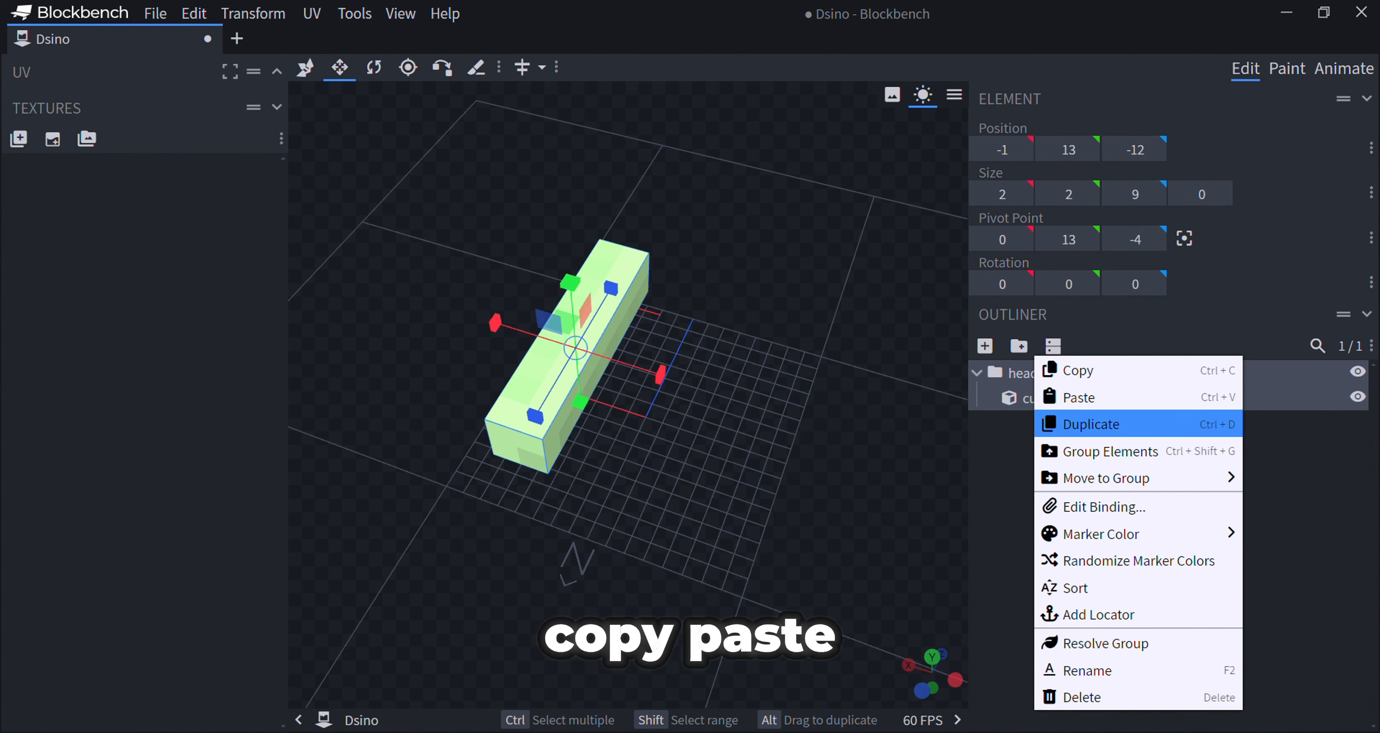
{"action": "mouse_move", "coordinate": [1106, 477]}
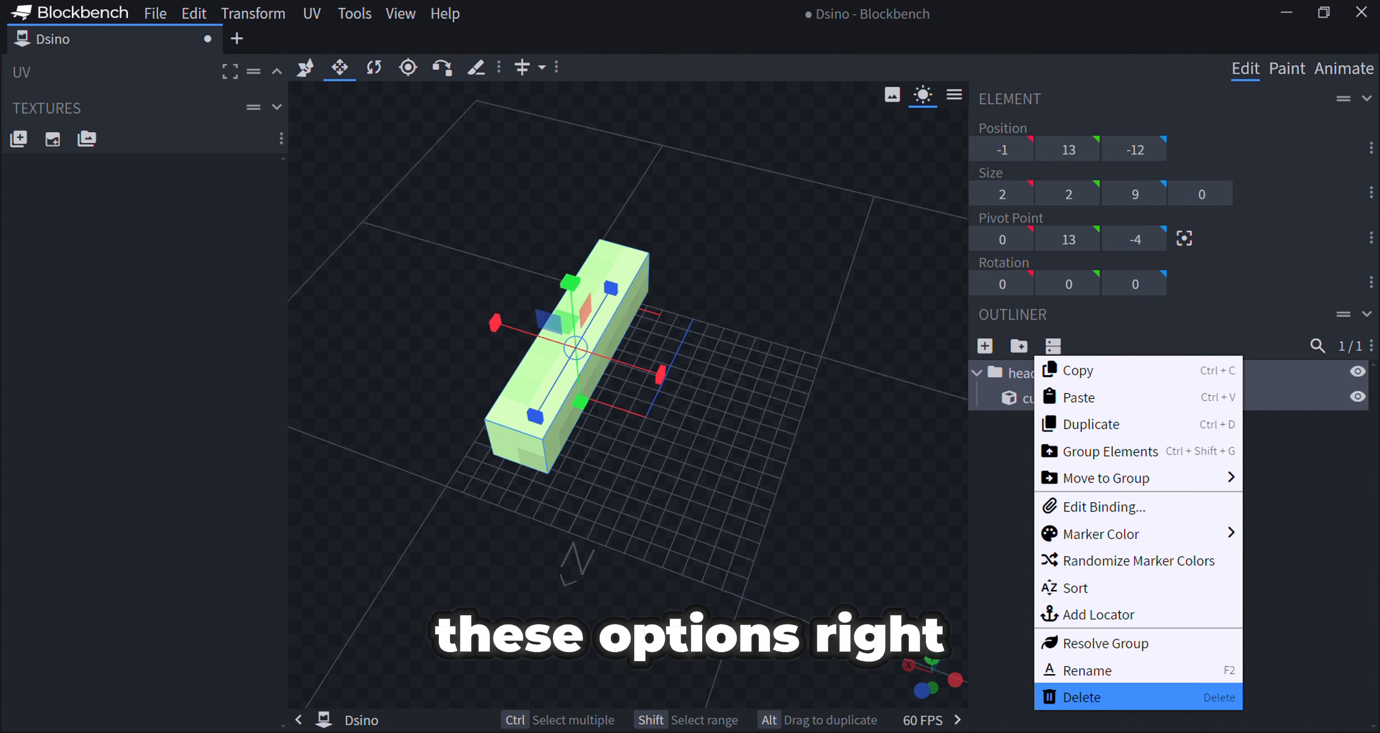
{"action": "mouse_move", "coordinate": [1100, 534]}
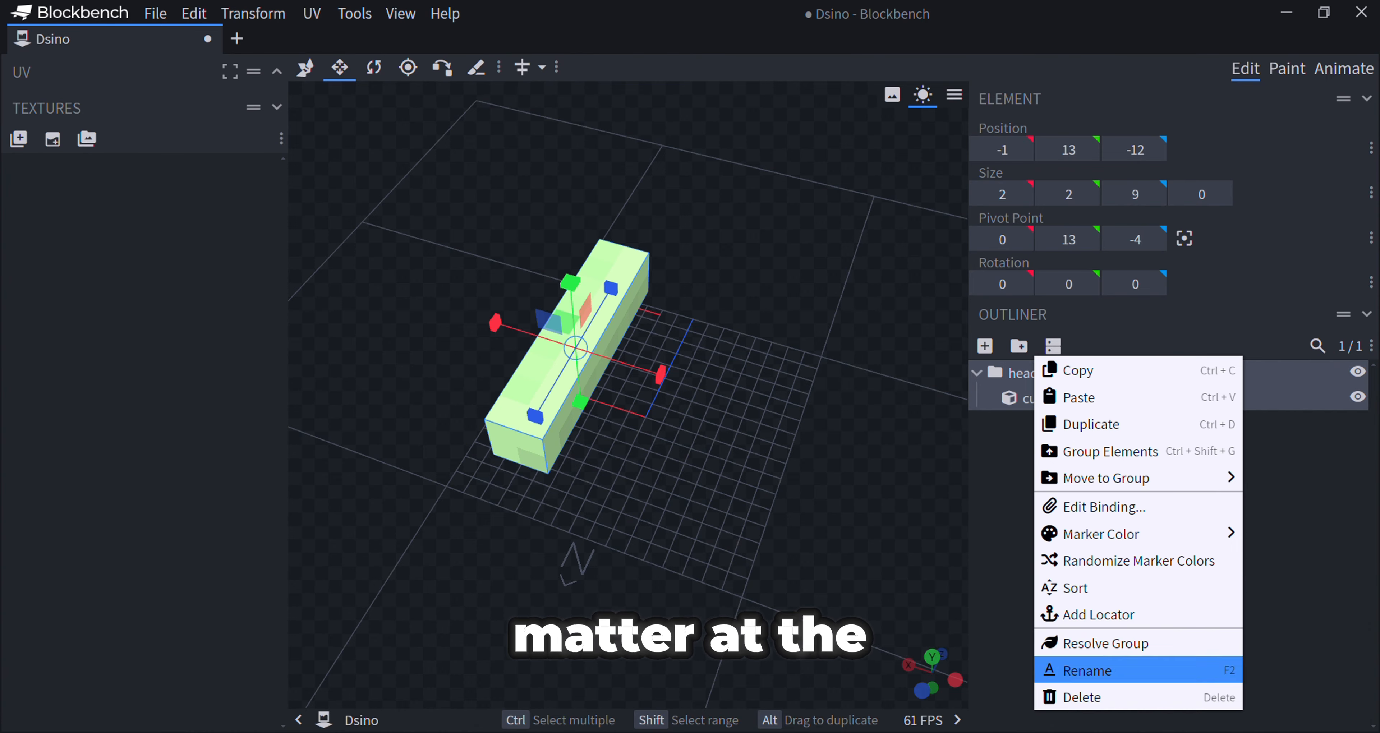
{"action": "left_click", "coordinate": [1077, 370]}
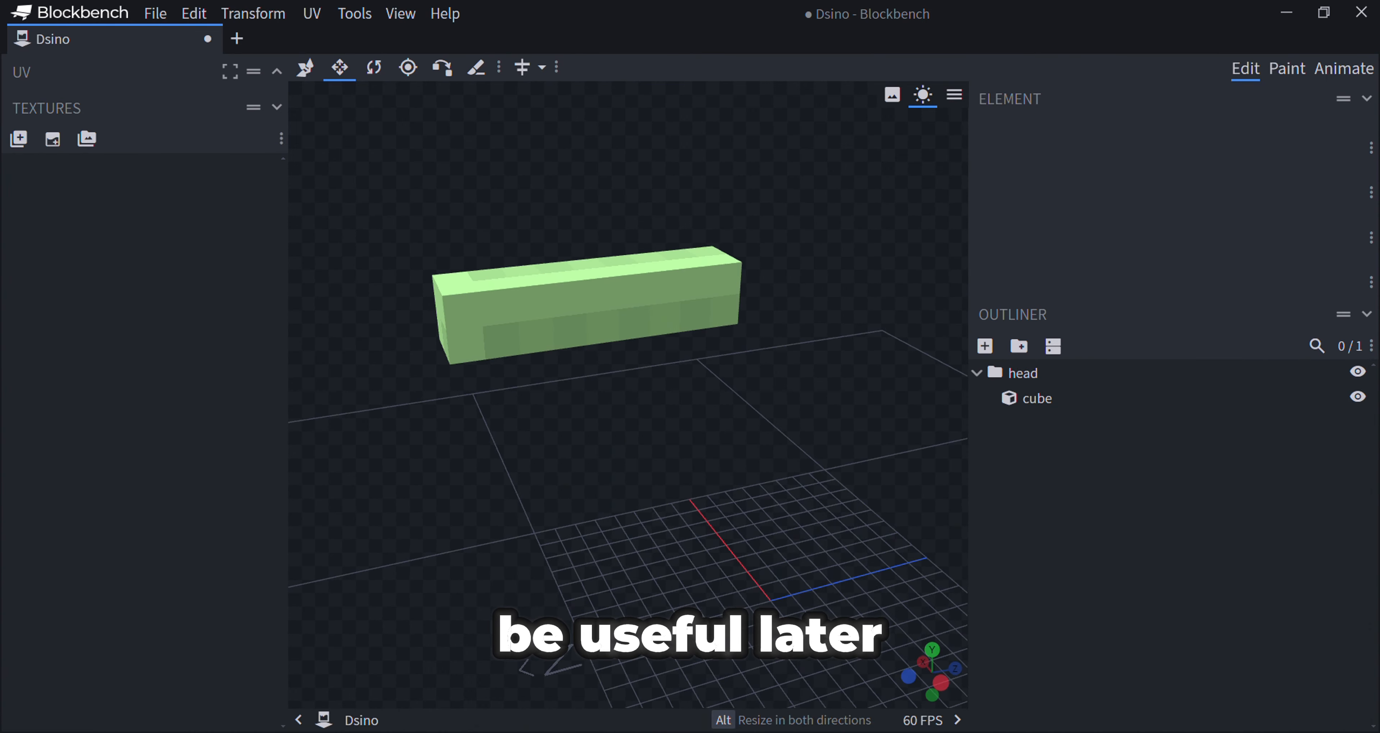
Step: Duplicate the long head cube and raise the copy straight up to Y 15
{"action": "left_click", "coordinate": [590, 313]}
{"action": "right_click_drag", "start_coordinate": [590, 407], "coordinate": [630, 420]}
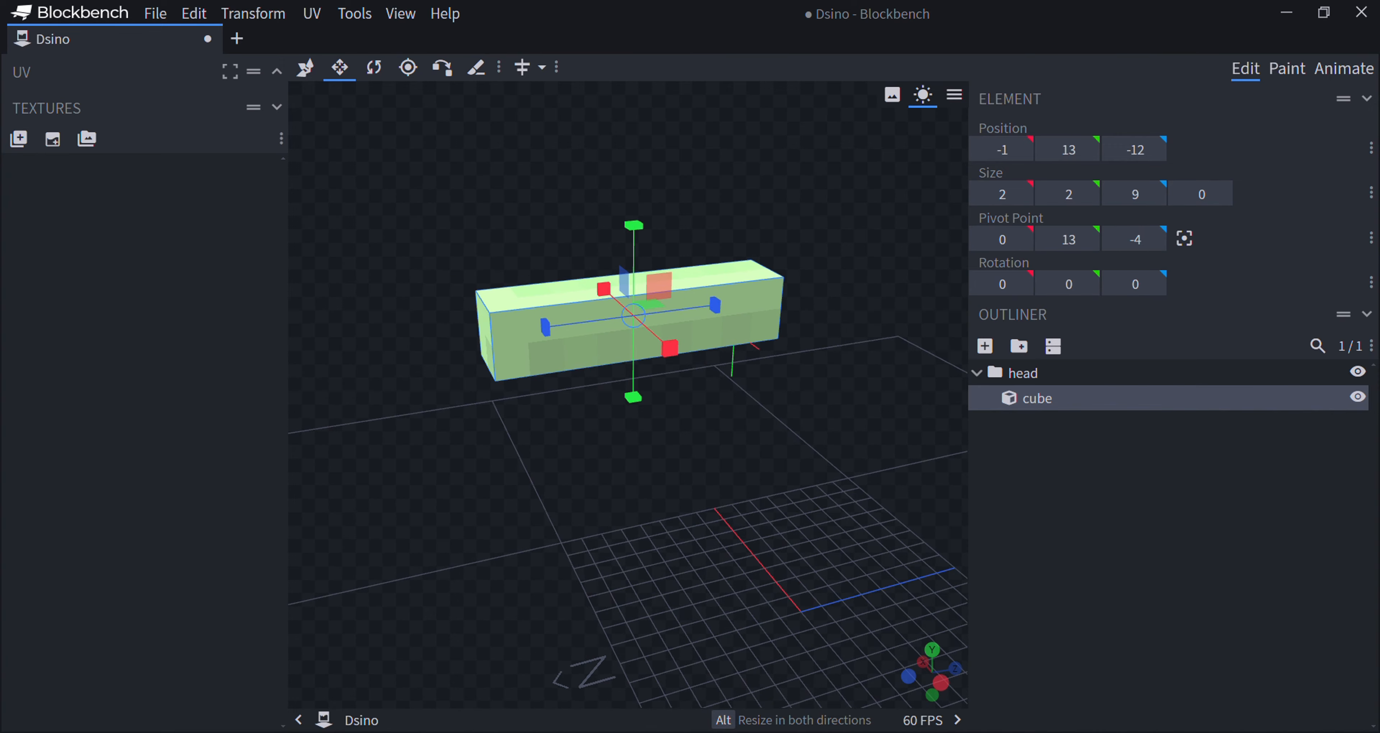
{"action": "left_click_drag", "start_coordinate": [629, 420], "coordinate": [595, 401]}
{"action": "scroll", "coordinate": [628, 397], "scroll_direction": "up", "scroll_amount": 1}
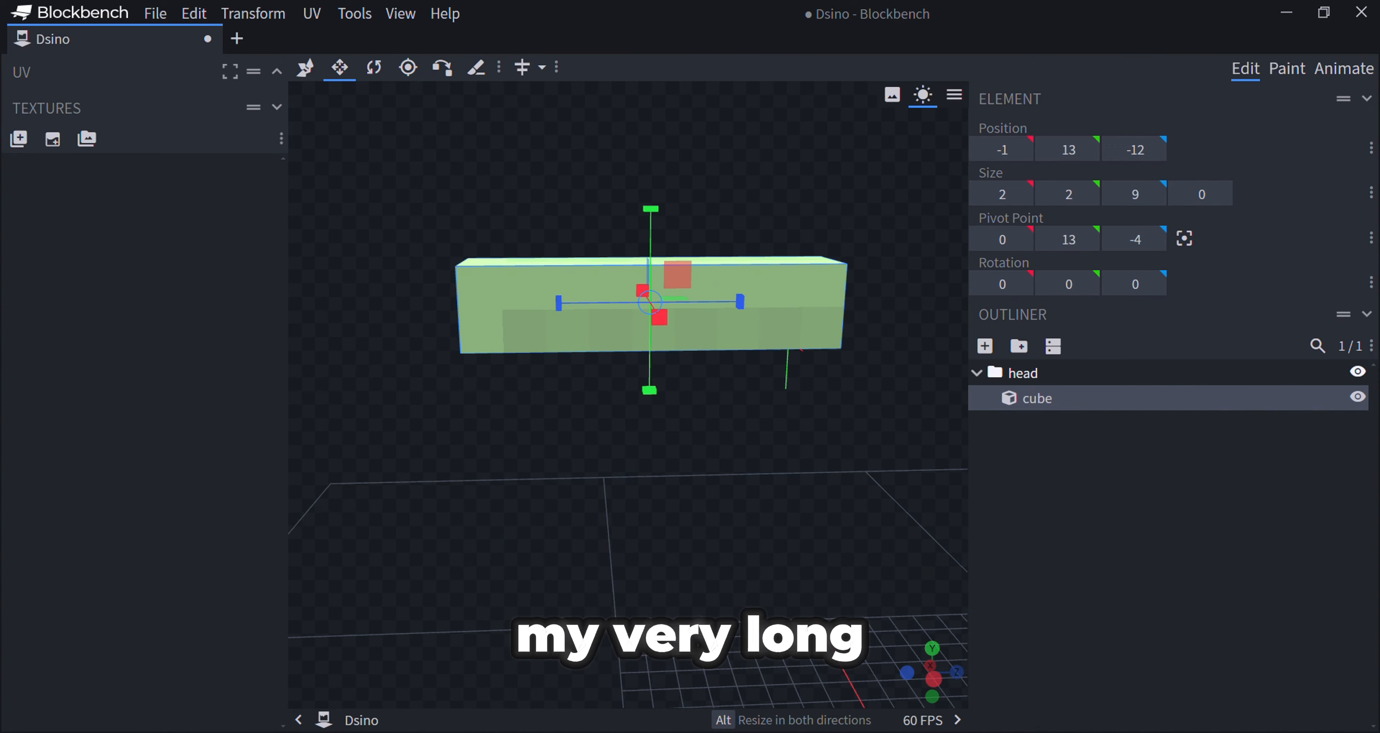
{"action": "right_click", "coordinate": [1034, 399]}
{"action": "left_click", "coordinate": [1063, 462]}
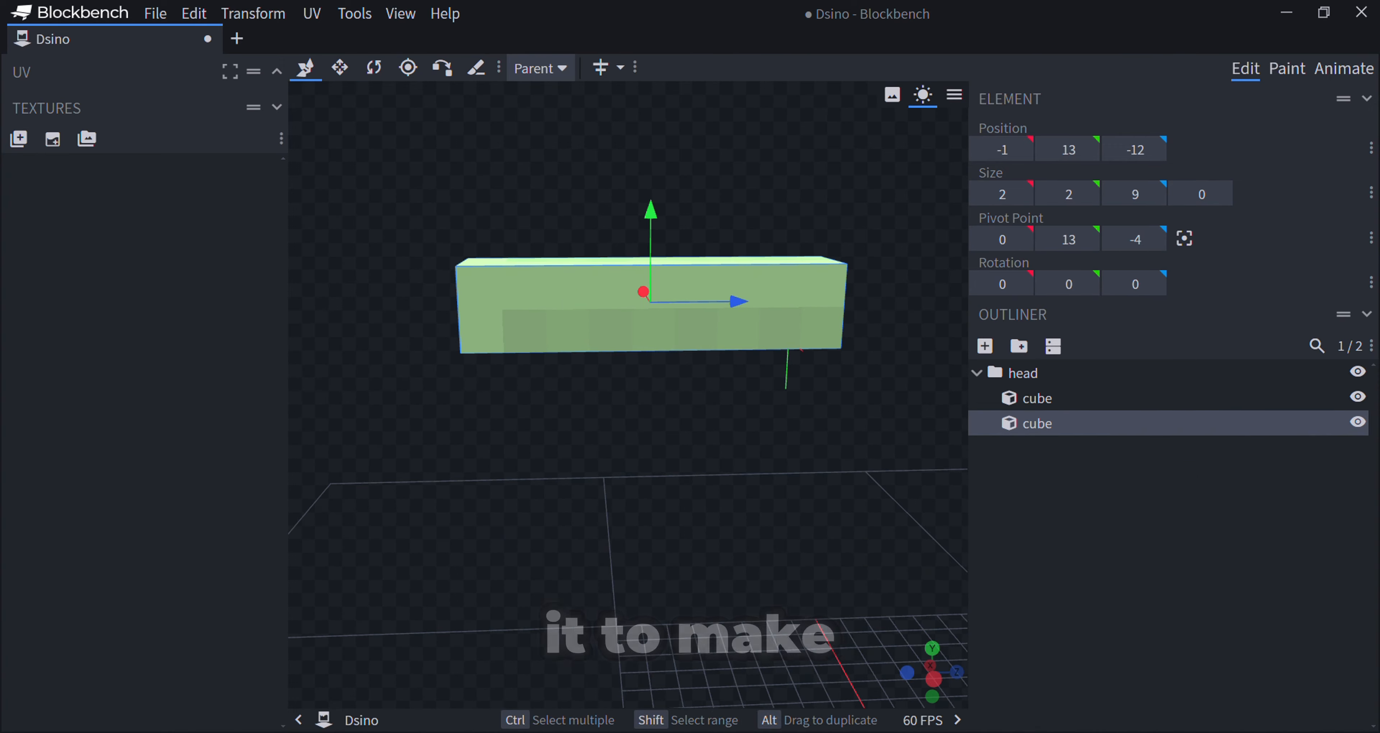
{"action": "left_click_drag", "start_coordinate": [650, 212], "coordinate": [650, 134]}
Step: Rotate the upper cube to -15 on the X axis and, with its pivot centered, raise it by 1 unit
{"action": "key", "text": "r"}
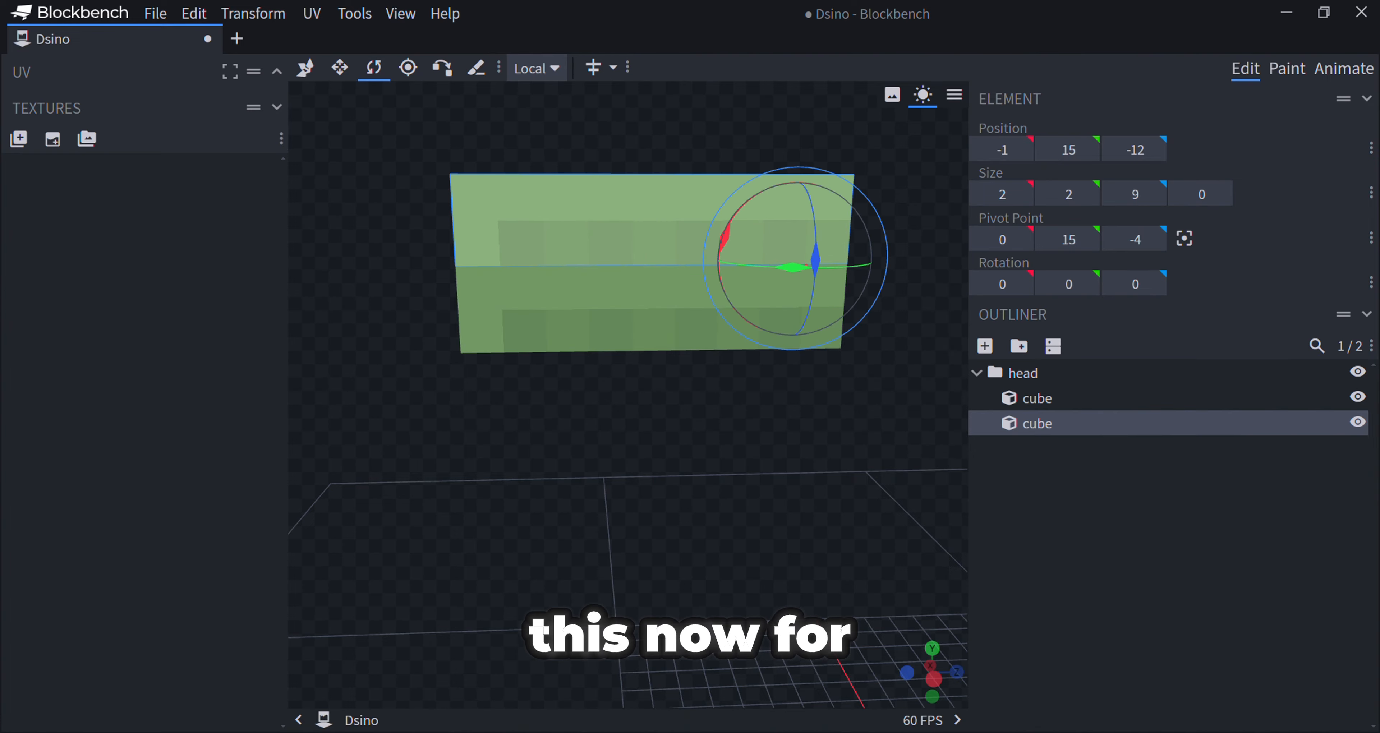
{"action": "left_click_drag", "start_coordinate": [724, 235], "coordinate": [717, 268]}
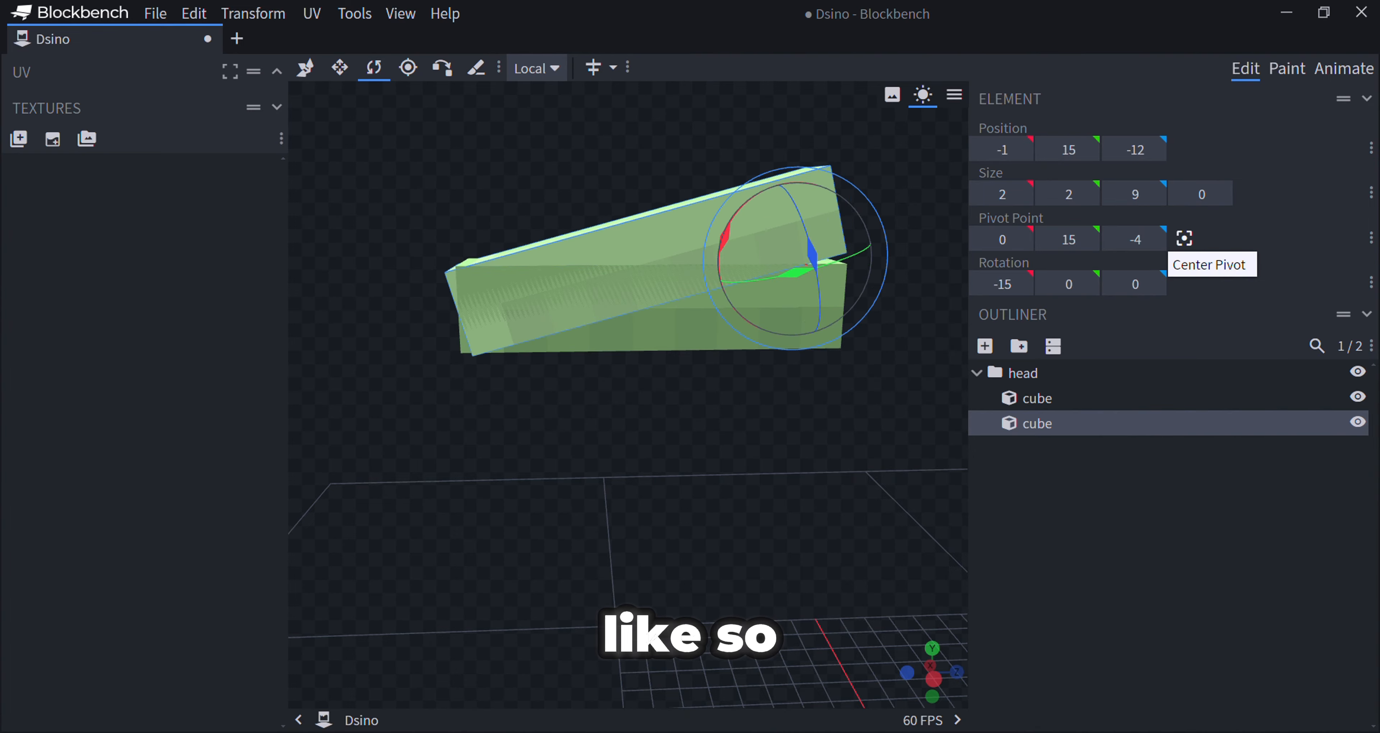
{"action": "left_click", "coordinate": [1184, 238]}
{"action": "left_click_drag", "start_coordinate": [645, 167], "coordinate": [645, 122]}
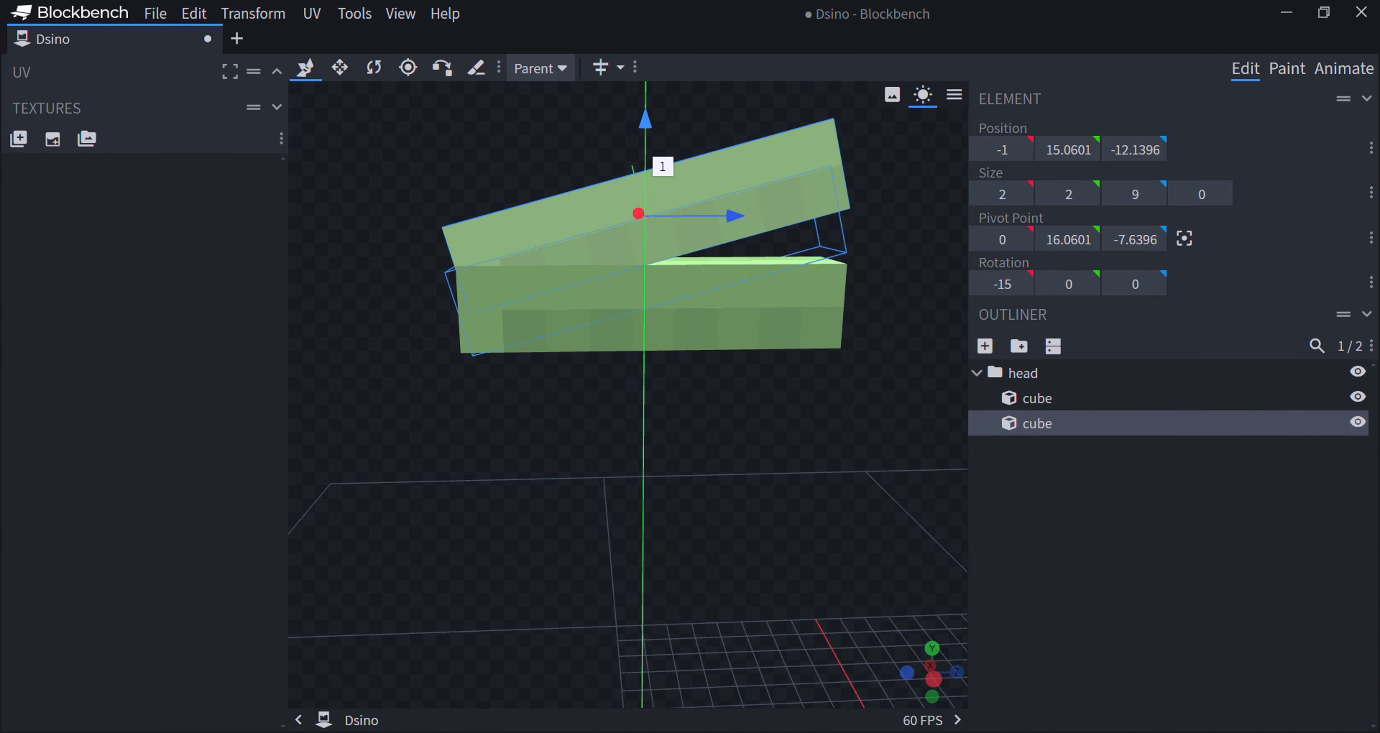
Step: Duplicate the bottom head cube and raise the copy 1.5 units to Y 14.5 to fill the gap
{"action": "left_click", "coordinate": [739, 302]}
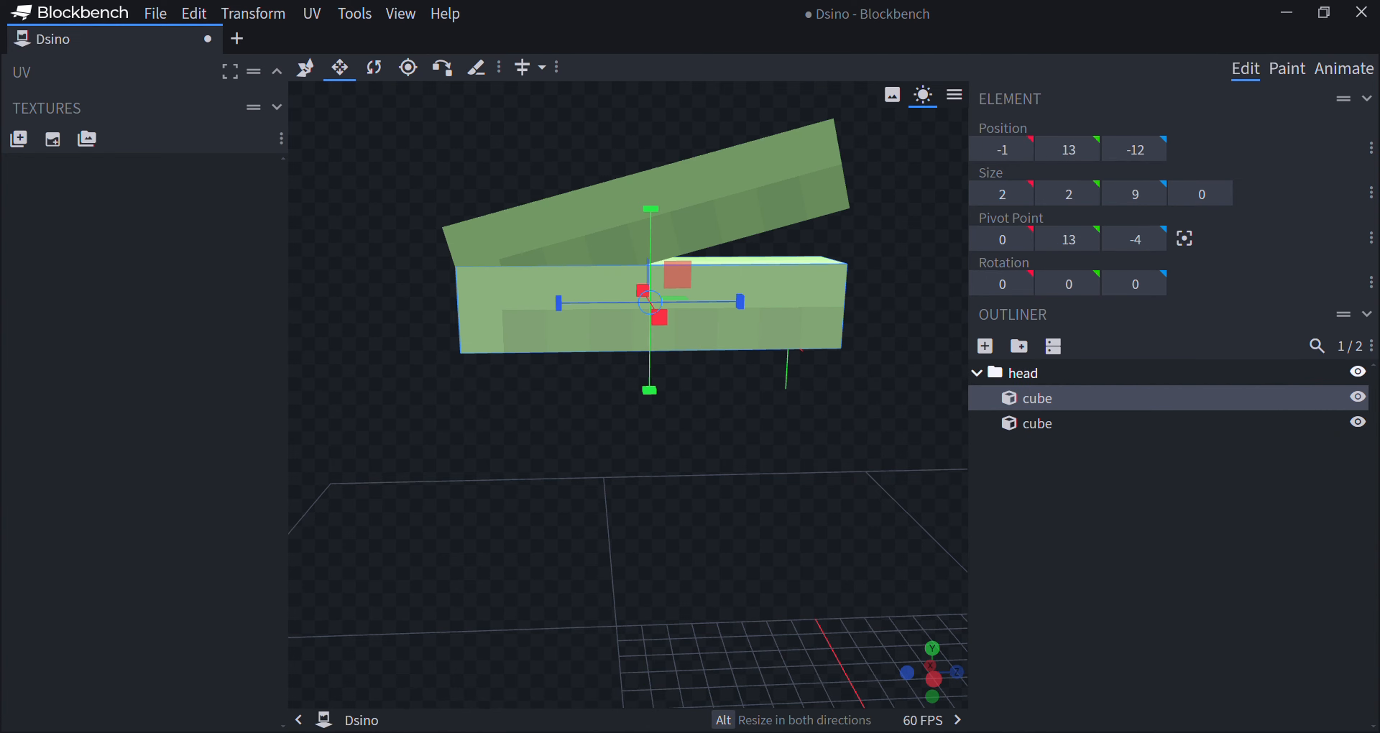
{"action": "right_click", "coordinate": [991, 397]}
{"action": "left_click", "coordinate": [1018, 452]}
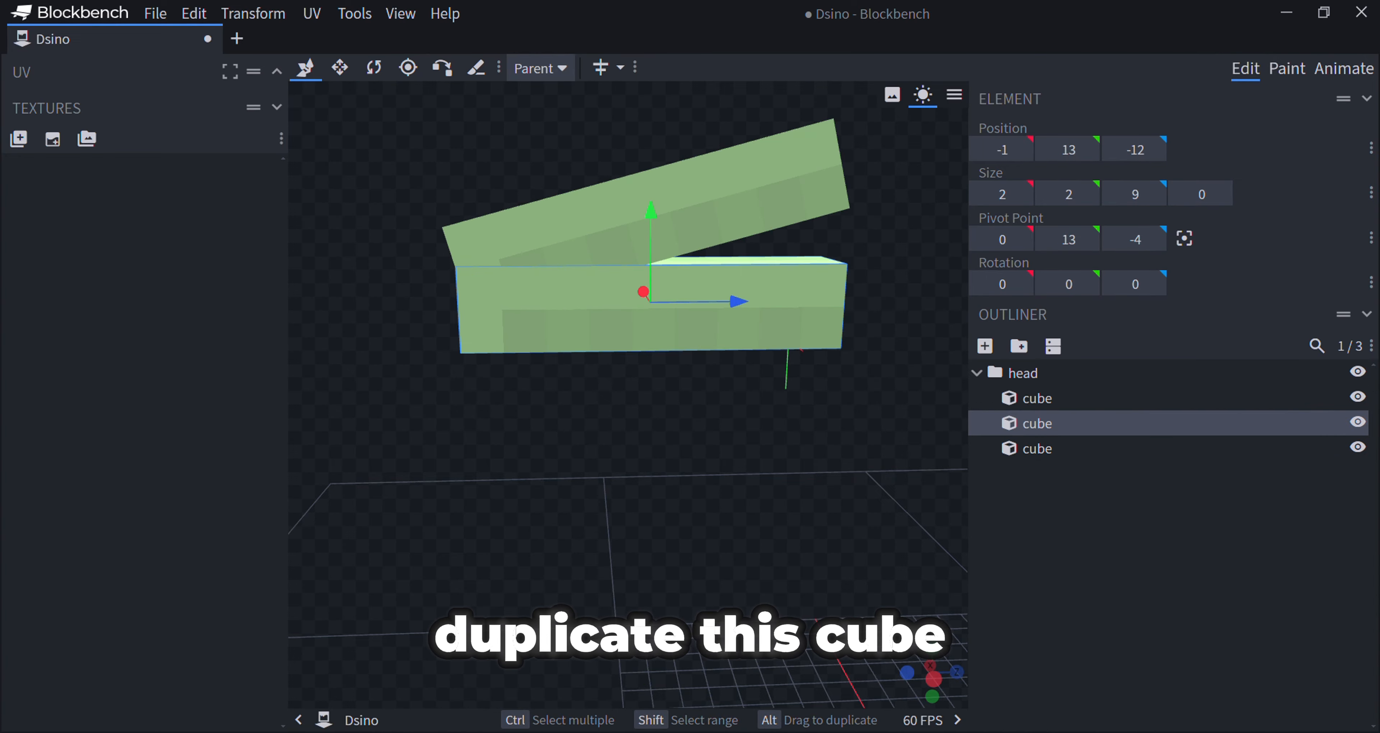
{"action": "left_click_drag", "start_coordinate": [651, 211], "coordinate": [650, 156]}
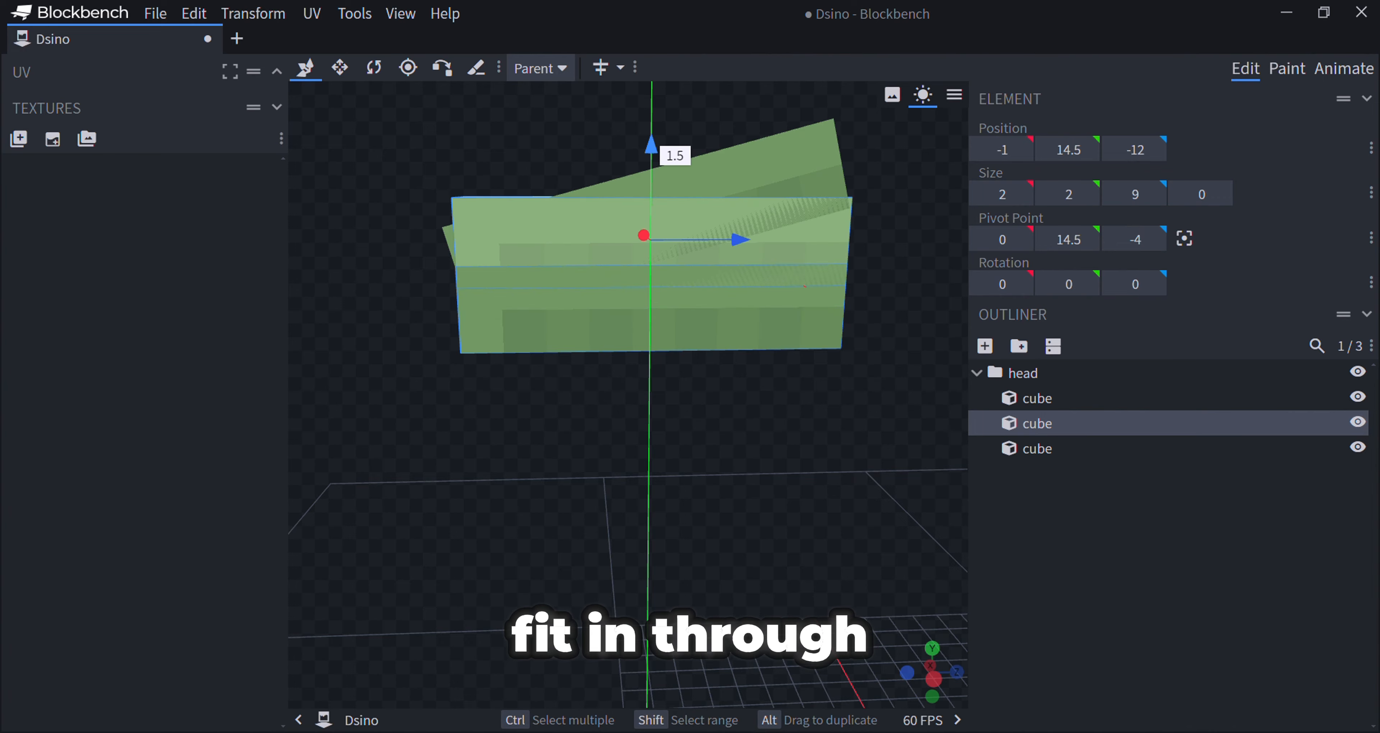
Step: Shrink the middle filler cube to a height of 1.75 and a Z length of 7, with its front end at Z -10
{"action": "left_click", "coordinate": [339, 68]}
{"action": "left_click_drag", "start_coordinate": [557, 240], "coordinate": [599, 240]}
{"action": "left_click_drag", "start_coordinate": [694, 153], "coordinate": [694, 153]}
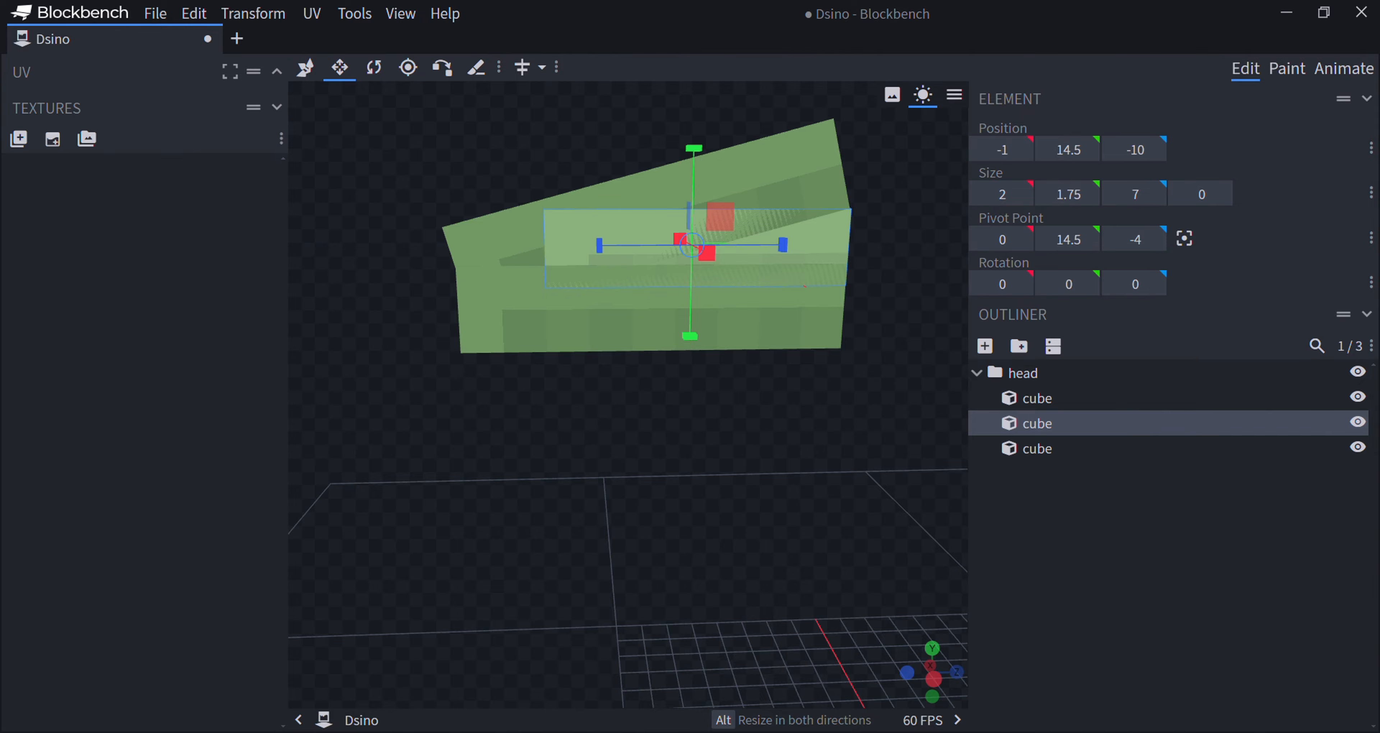
{"action": "left_click_drag", "start_coordinate": [696, 423], "coordinate": [1067, 443]}
{"action": "left_click", "coordinate": [1050, 535]}
{"action": "scroll", "coordinate": [723, 456], "scroll_direction": "down", "scroll_amount": 3}
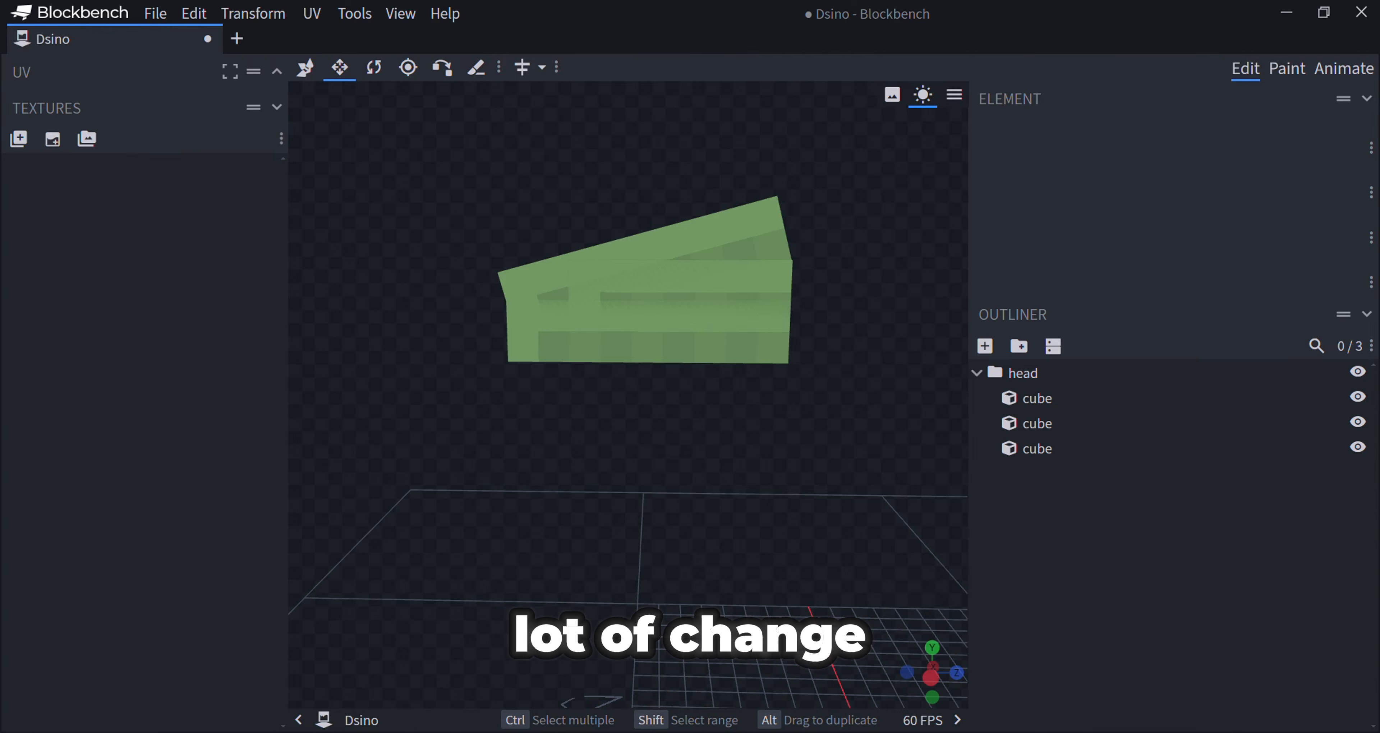
Step: Inspect the shape of the three stacked head cubes from the side and the front
{"action": "left_click_drag", "start_coordinate": [374, 429], "coordinate": [964, 410]}
{"action": "right_click_drag", "start_coordinate": [447, 321], "coordinate": [600, 385]}
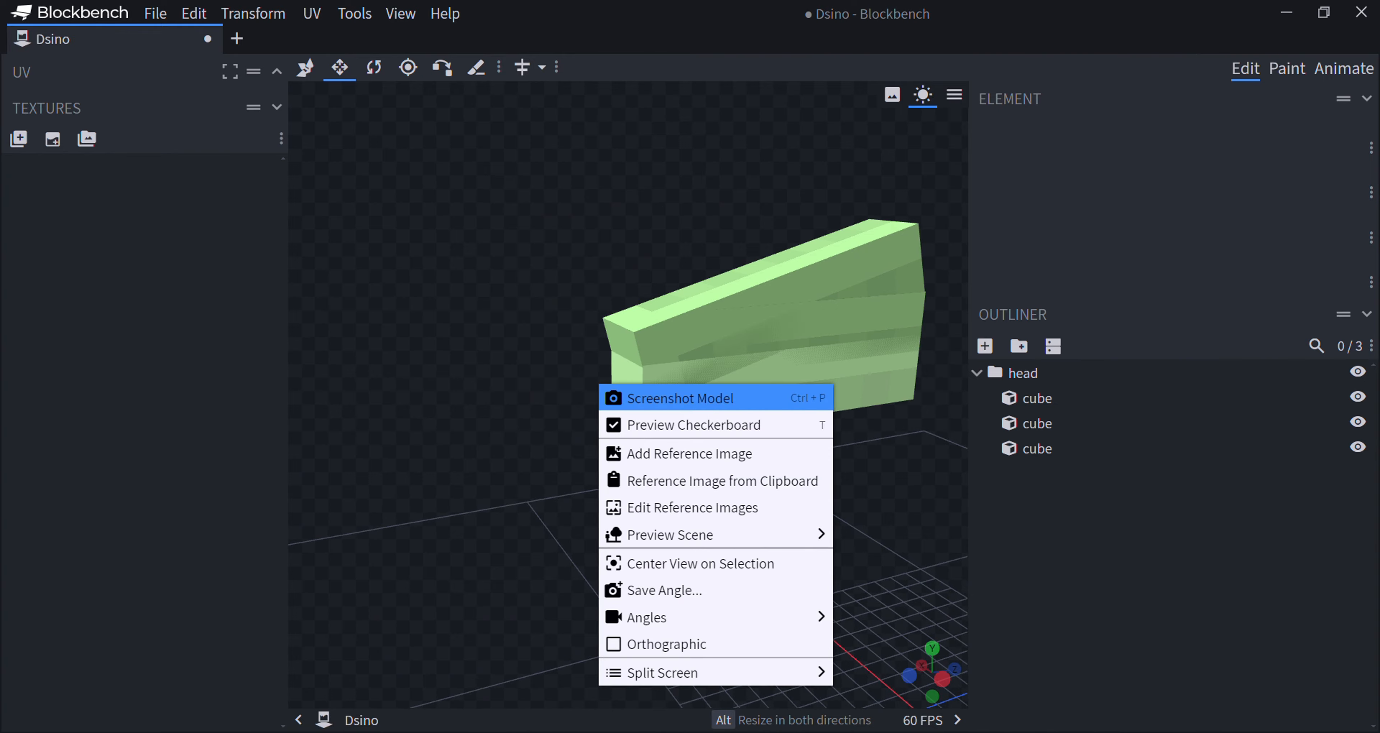
{"action": "left_click_drag", "start_coordinate": [589, 377], "coordinate": [565, 348]}
{"action": "scroll", "coordinate": [573, 348], "scroll_direction": "up", "scroll_amount": 3}
{"action": "scroll", "coordinate": [535, 284], "scroll_direction": "down", "scroll_amount": 4}
{"action": "right_click_drag", "start_coordinate": [528, 277], "coordinate": [360, 295]}
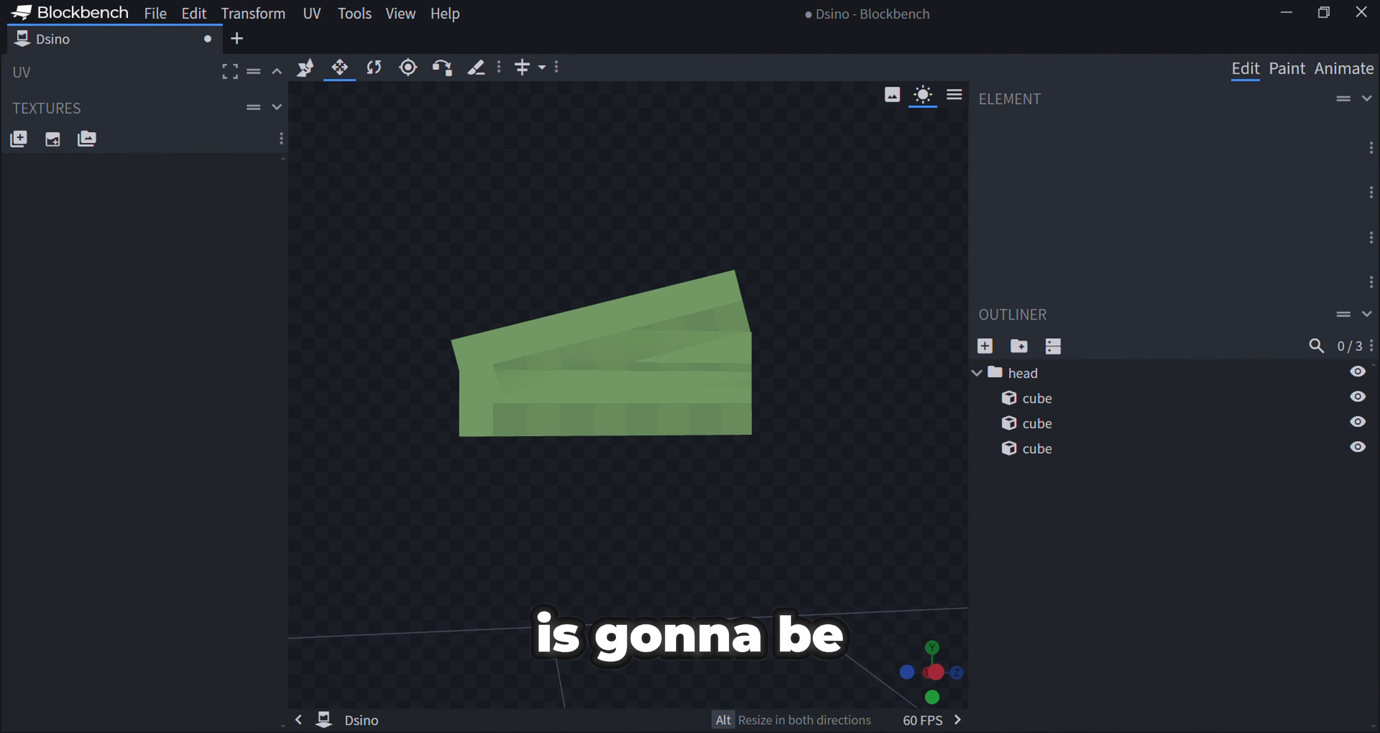
{"action": "right_click", "coordinate": [360, 295]}
{"action": "left_click", "coordinate": [354, 290]}
{"action": "left_click_drag", "start_coordinate": [354, 290], "coordinate": [450, 344]}
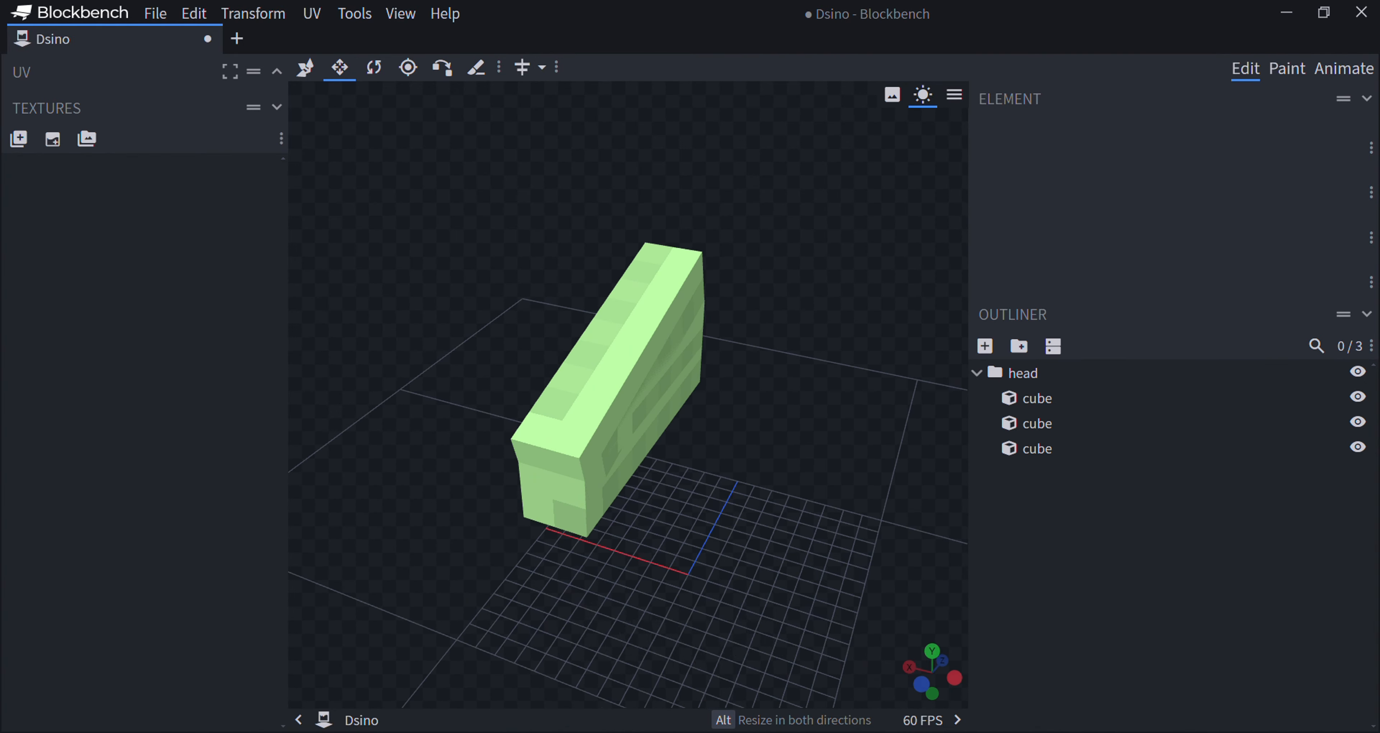
Step: Add a new cube to the head group for the eye and move it to X -3, Y 14, Z -7 beside the head
{"action": "left_click", "coordinate": [1024, 373]}
{"action": "left_click_drag", "start_coordinate": [835, 349], "coordinate": [864, 304]}
{"action": "scroll", "coordinate": [863, 305], "scroll_direction": "up", "scroll_amount": 3}
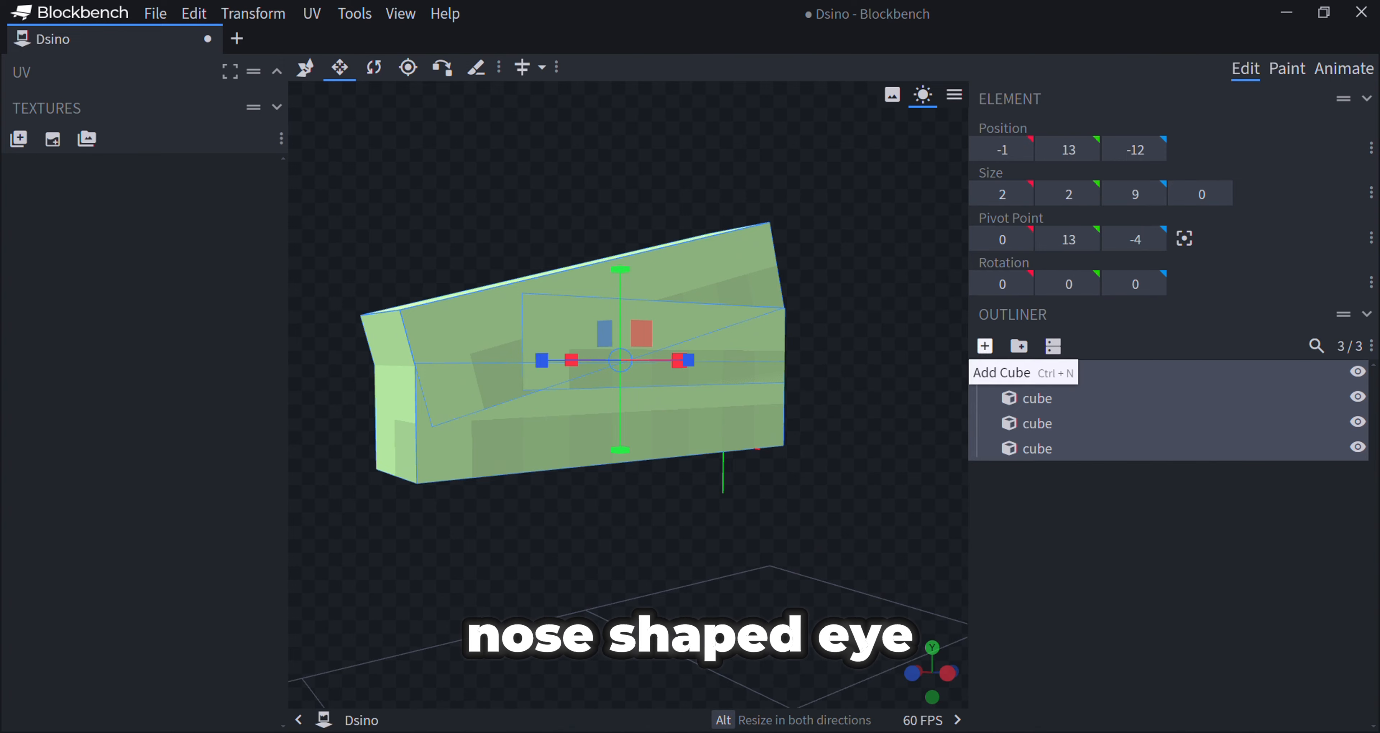
{"action": "left_click", "coordinate": [984, 346]}
{"action": "left_click_drag", "start_coordinate": [867, 386], "coordinate": [904, 448]}
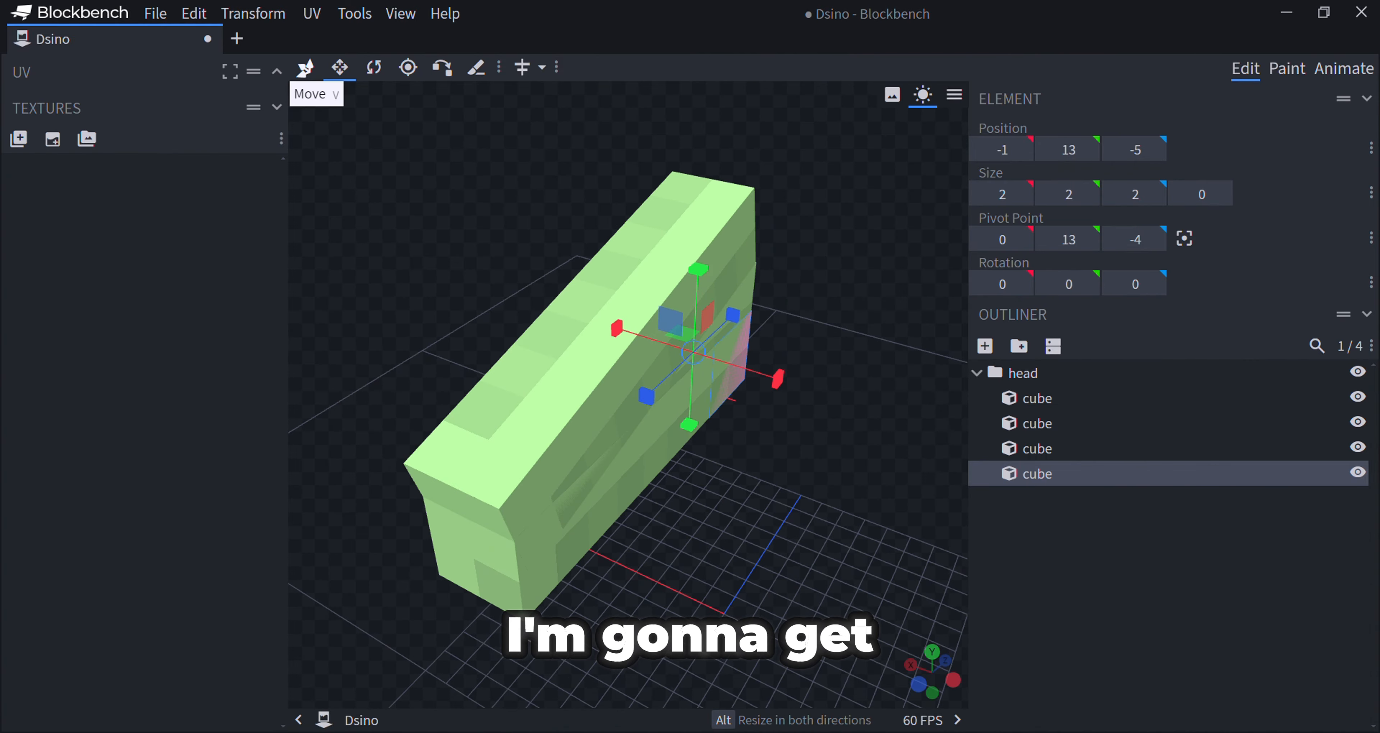
{"action": "left_click", "coordinate": [305, 68]}
{"action": "left_click_drag", "start_coordinate": [615, 328], "coordinate": [691, 353]}
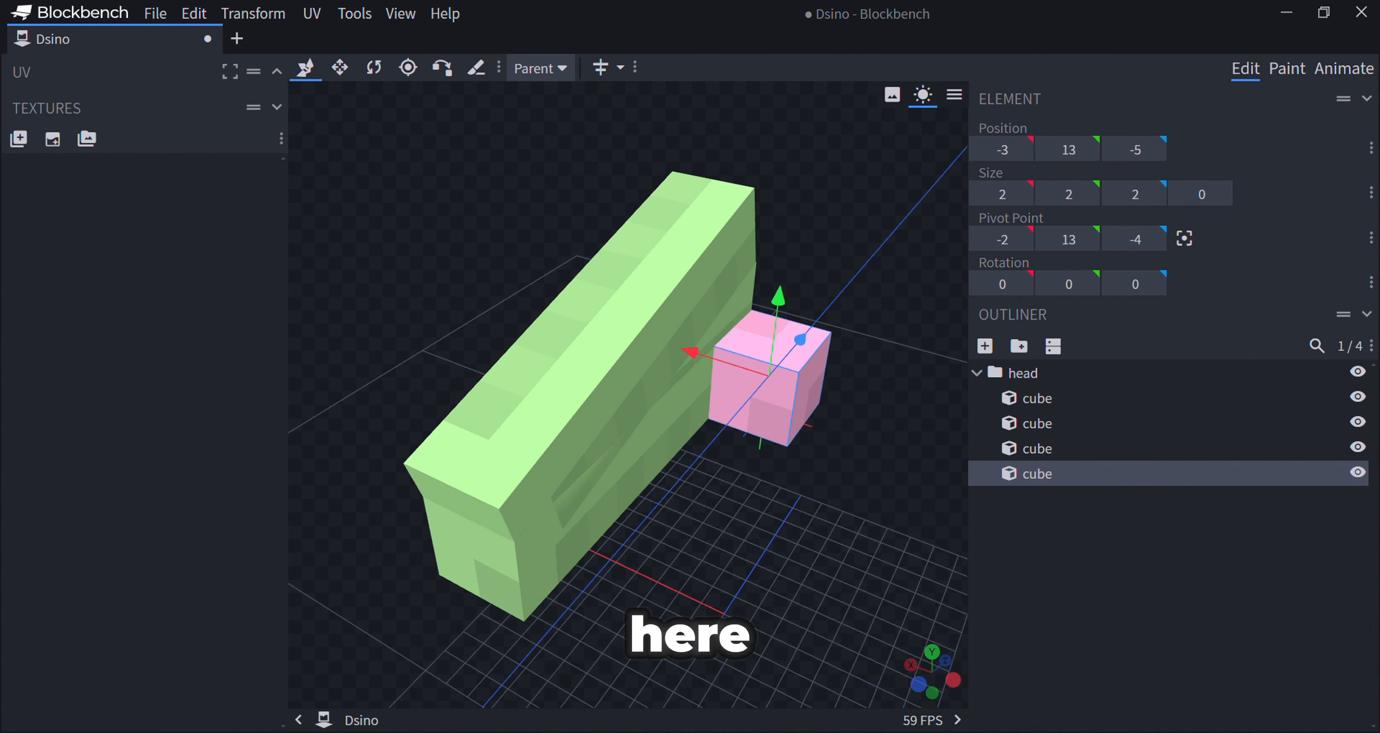
{"action": "left_click_drag", "start_coordinate": [799, 340], "coordinate": [718, 330]}
{"action": "left_click_drag", "start_coordinate": [857, 354], "coordinate": [766, 325]}
{"action": "left_click_drag", "start_coordinate": [711, 395], "coordinate": [764, 393]}
Step: Resize the eye cube to 0.5 × 1.5 × 2 so it sits against the head at X -1.5, Y 14.5
{"action": "left_click", "coordinate": [340, 68]}
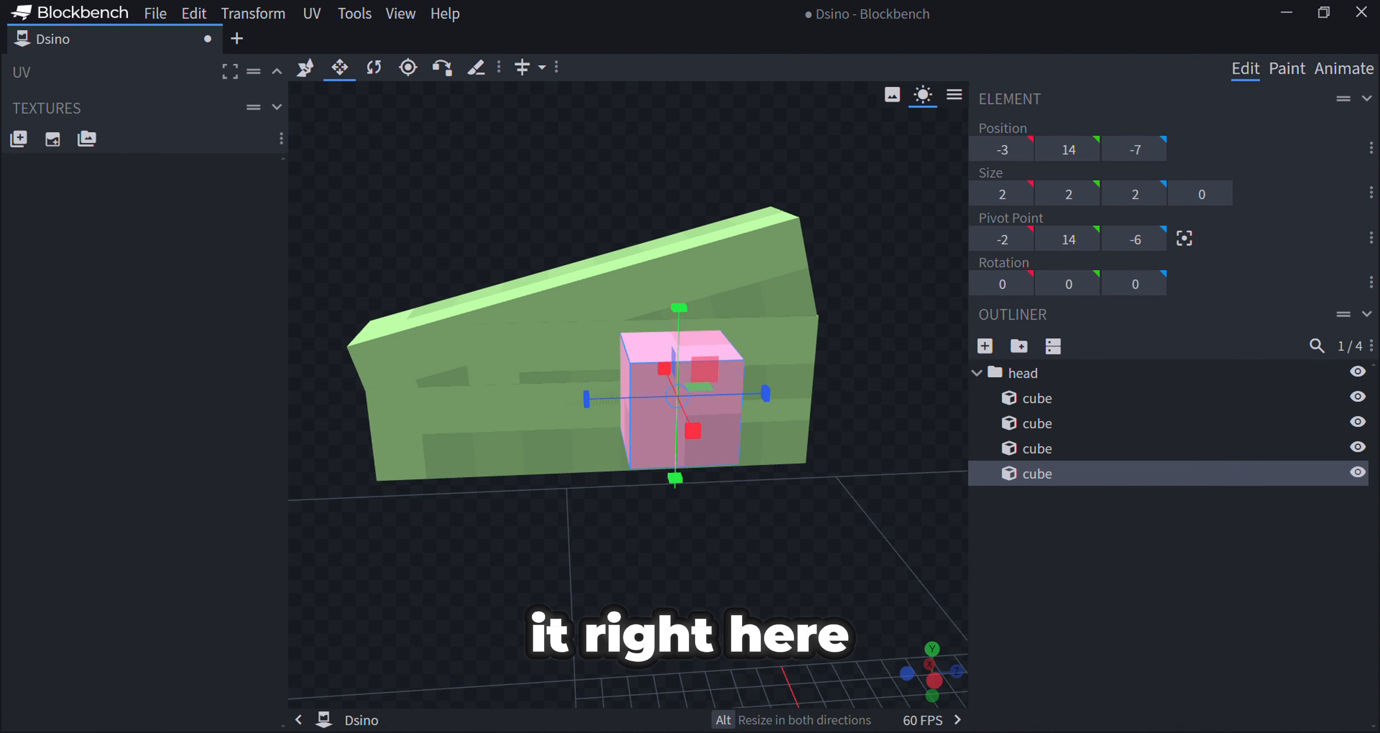
{"action": "left_click_drag", "start_coordinate": [471, 161], "coordinate": [615, 207]}
{"action": "left_click_drag", "start_coordinate": [825, 365], "coordinate": [757, 360]}
{"action": "left_click_drag", "start_coordinate": [836, 300], "coordinate": [695, 253]}
{"action": "left_click_drag", "start_coordinate": [664, 462], "coordinate": [664, 450]}
{"action": "left_click", "coordinate": [305, 68]}
{"action": "left_click_drag", "start_coordinate": [397, 177], "coordinate": [557, 313]}
{"action": "scroll", "coordinate": [557, 313], "scroll_direction": "up", "scroll_amount": 3}
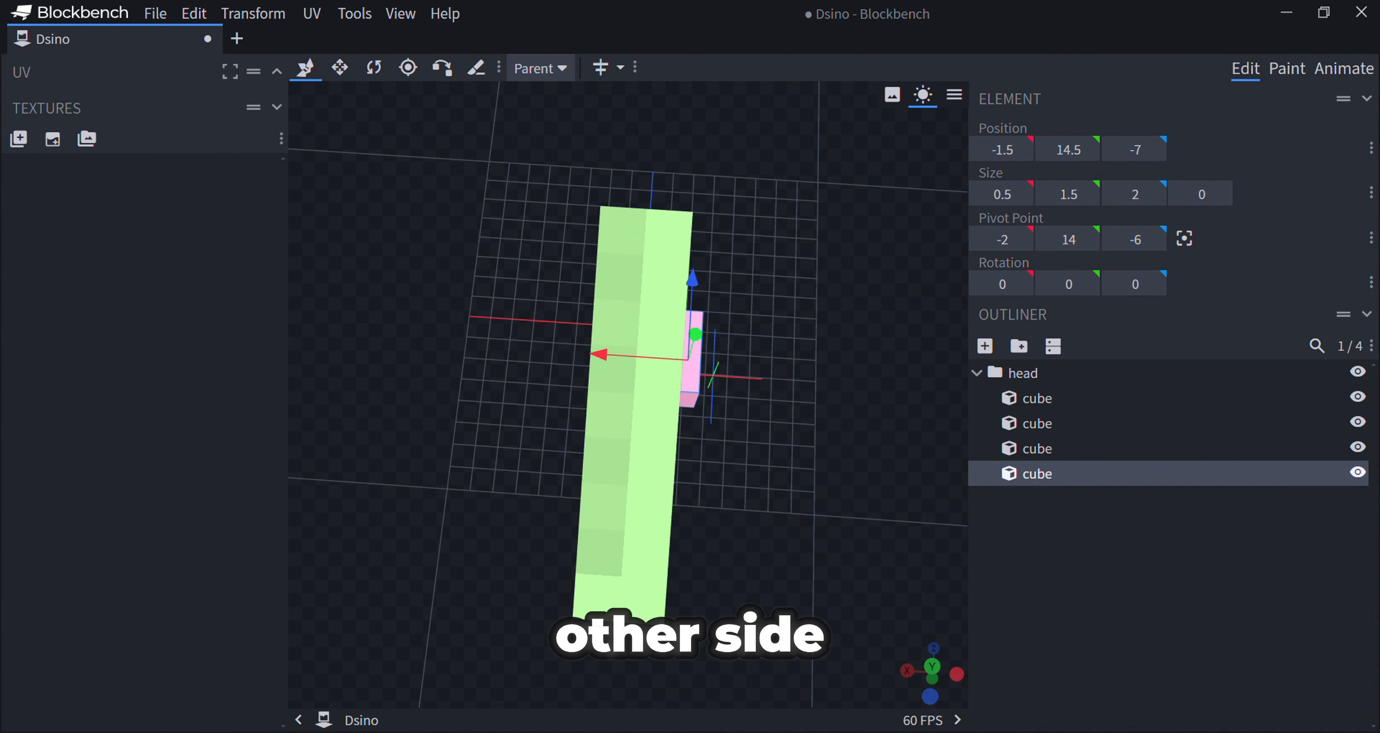
Step: Duplicate the eye cube and move the copy along X to position 1 on the opposite side of the head
{"action": "right_click", "coordinate": [1026, 474]}
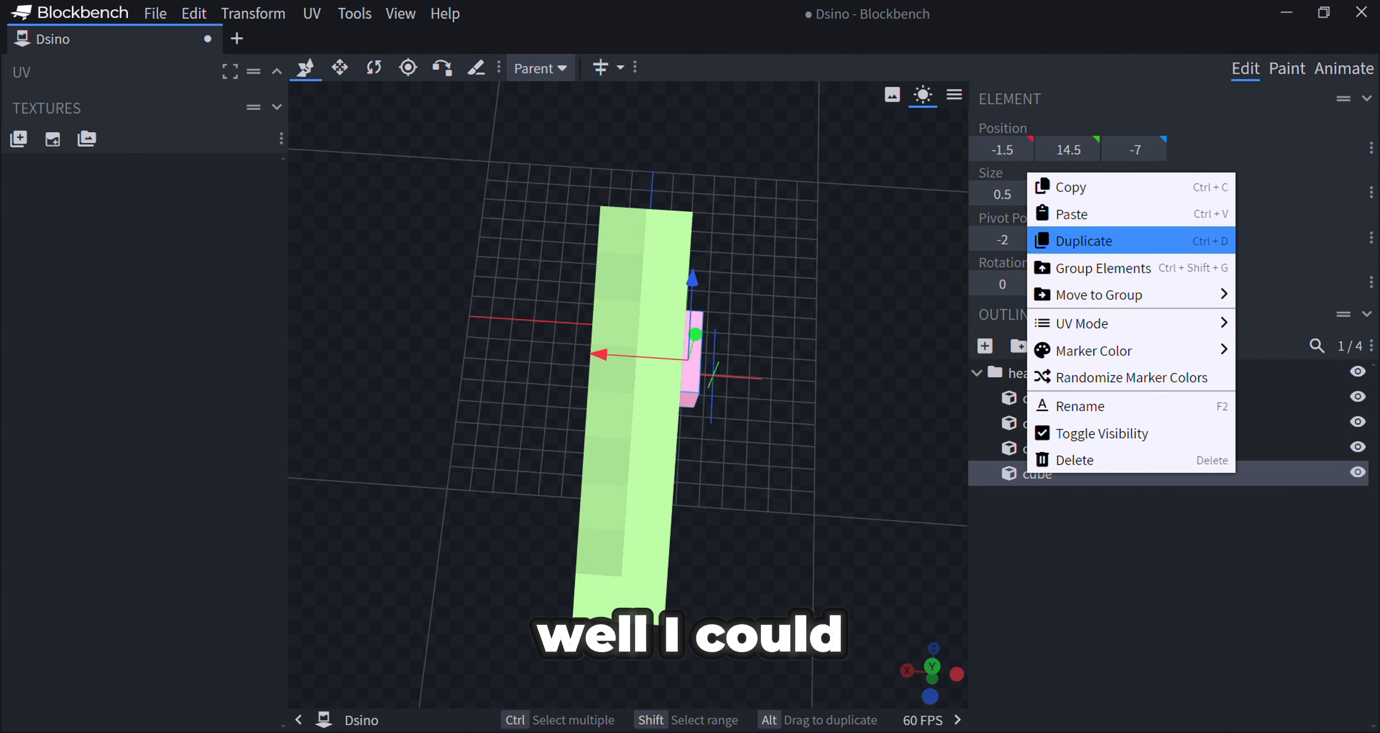
{"action": "left_click", "coordinate": [1071, 238]}
{"action": "left_click_drag", "start_coordinate": [600, 354], "coordinate": [511, 350]}
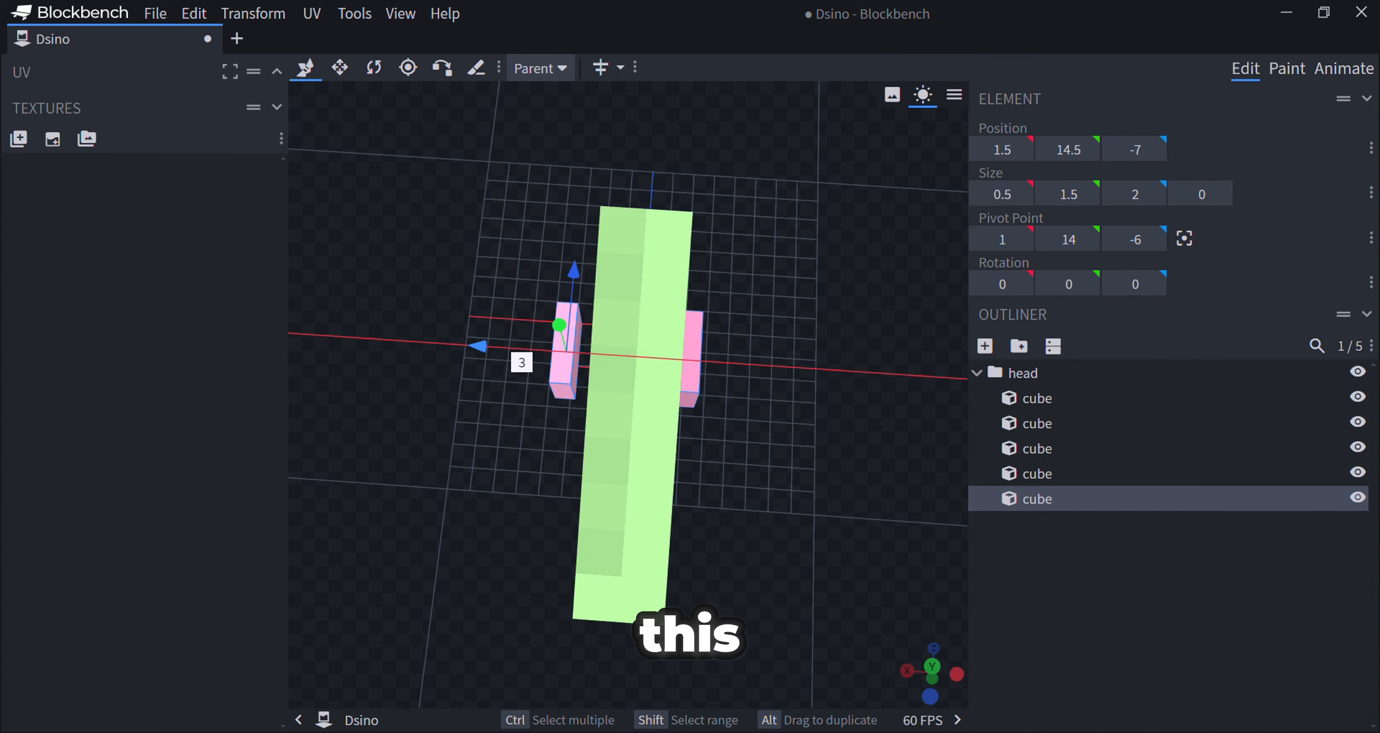
{"action": "left_click", "coordinate": [304, 68]}
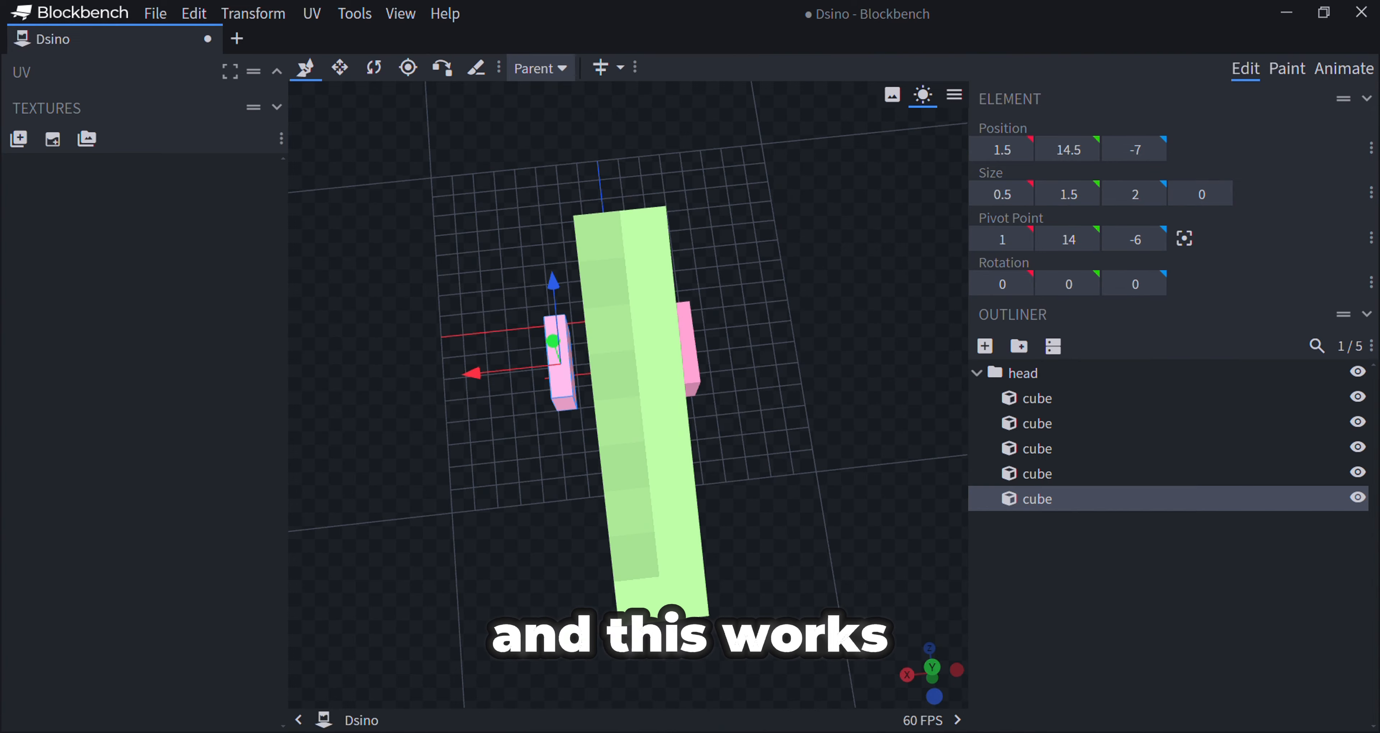
{"action": "left_click_drag", "start_coordinate": [450, 482], "coordinate": [300, 370]}
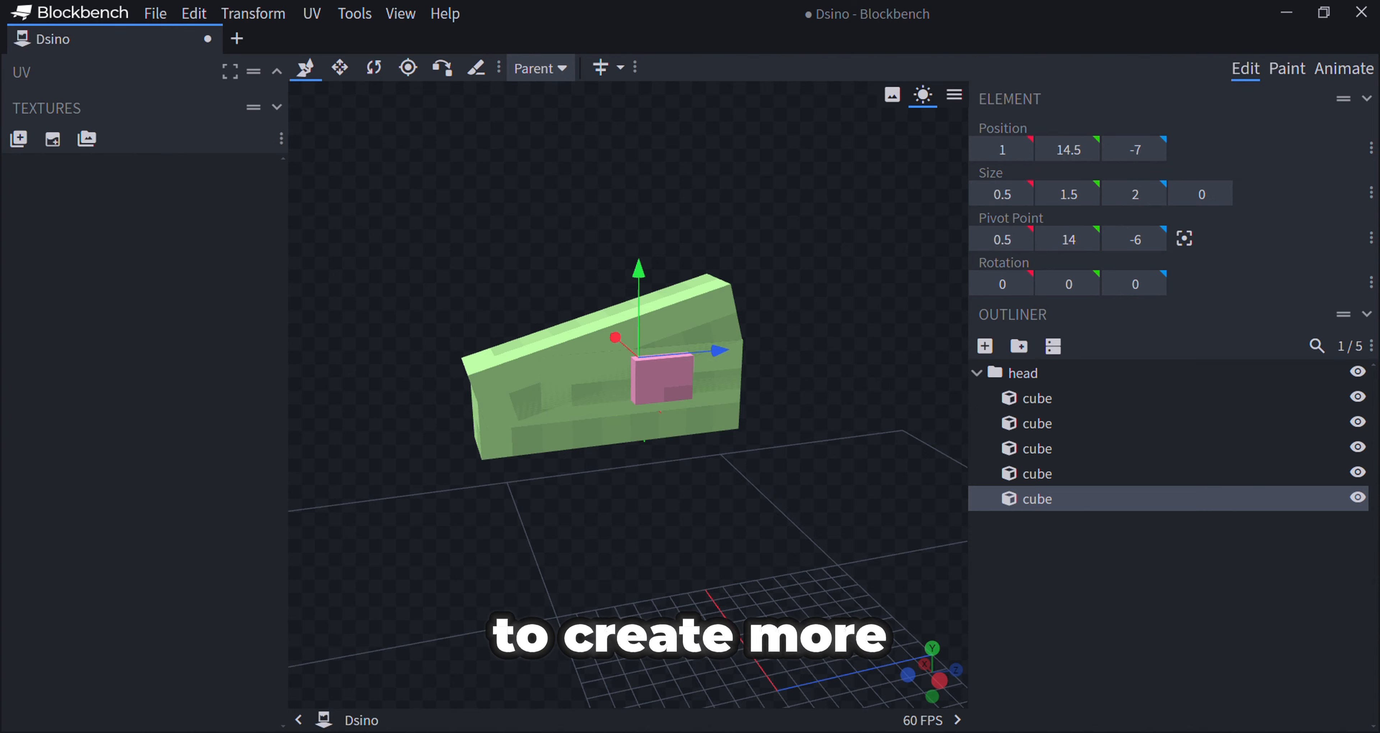
Step: Delete the manually placed copy of the eye cube
{"action": "left_click_drag", "start_coordinate": [616, 509], "coordinate": [744, 608]}
{"action": "right_click", "coordinate": [1023, 498]}
{"action": "left_click", "coordinate": [1068, 484]}
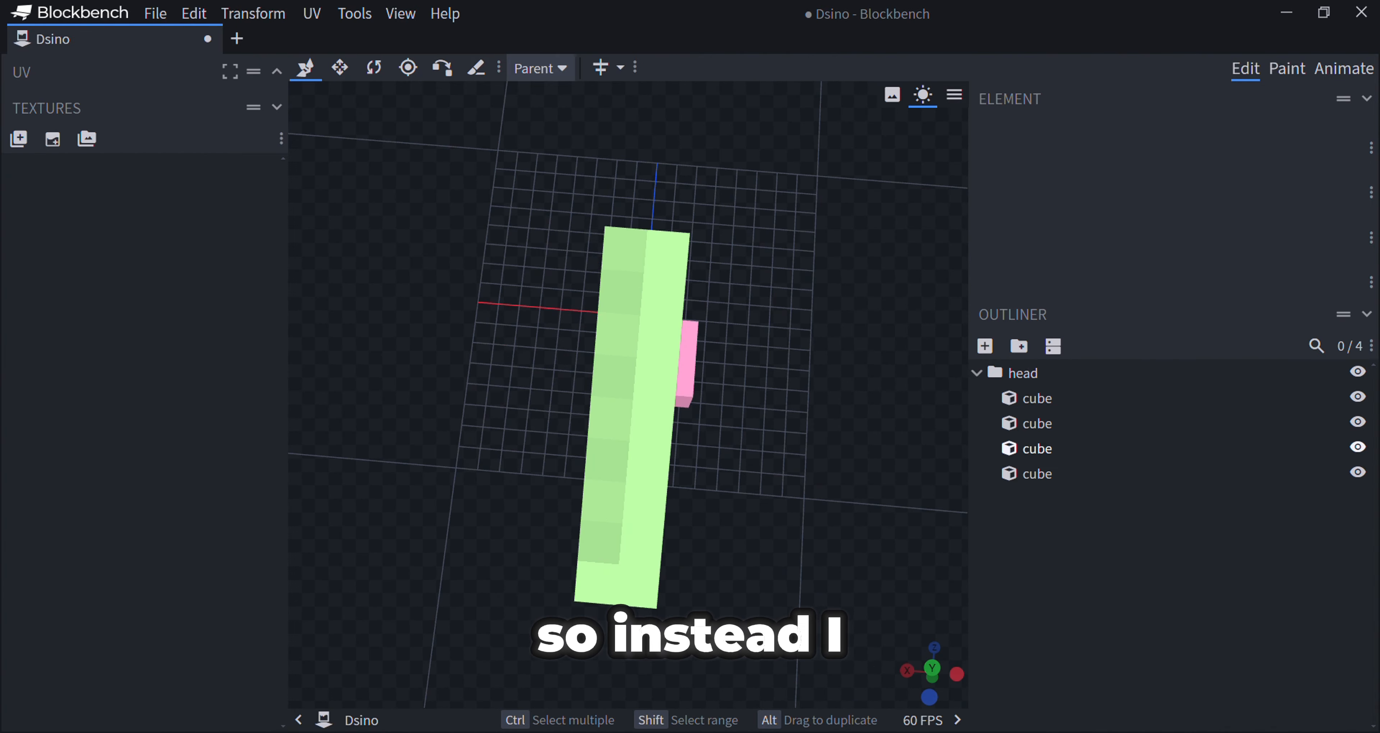
Step: Duplicate the remaining eye cube and flip the copy along the X axis to mirror it onto the other side
{"action": "left_click", "coordinate": [1049, 373]}
{"action": "left_click", "coordinate": [1059, 475]}
{"action": "right_click", "coordinate": [1060, 476]}
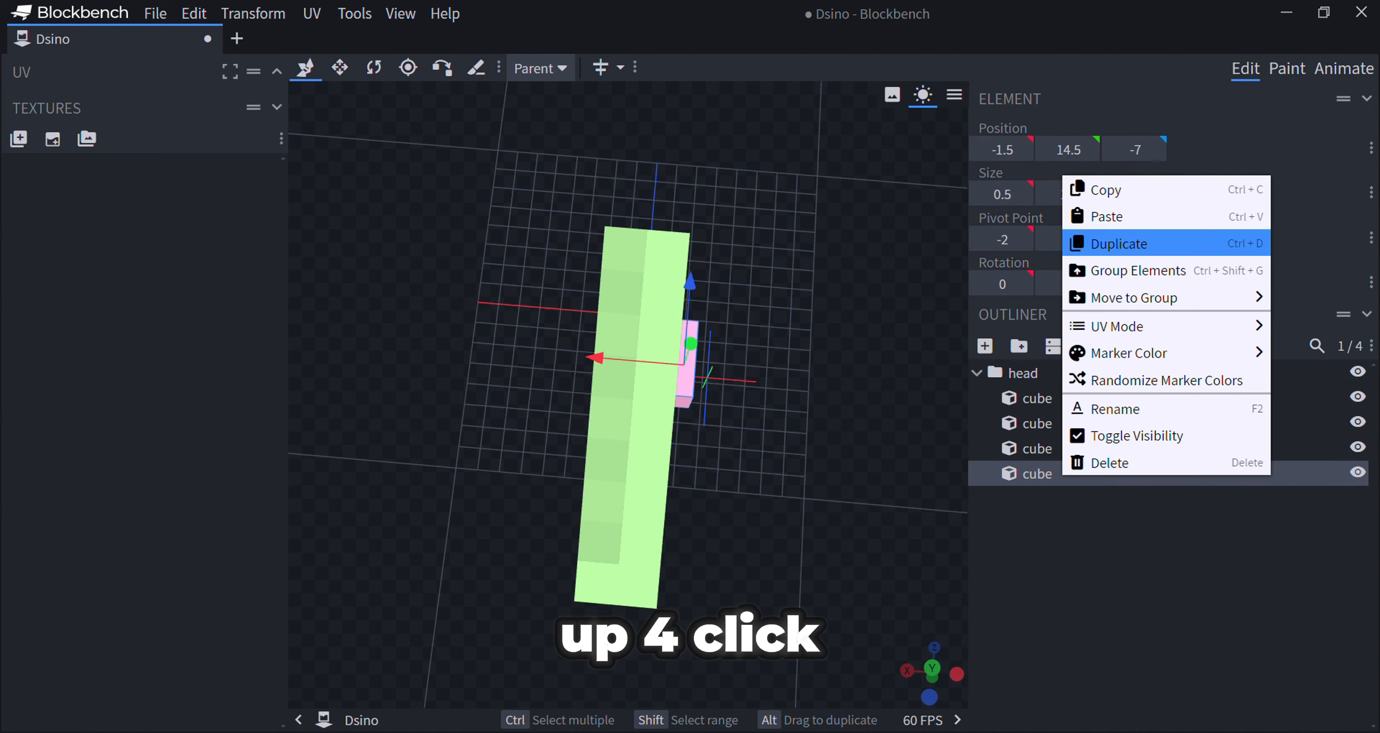
{"action": "left_click", "coordinate": [1077, 243]}
{"action": "left_click", "coordinate": [253, 13]}
{"action": "mouse_move", "coordinate": [278, 92]}
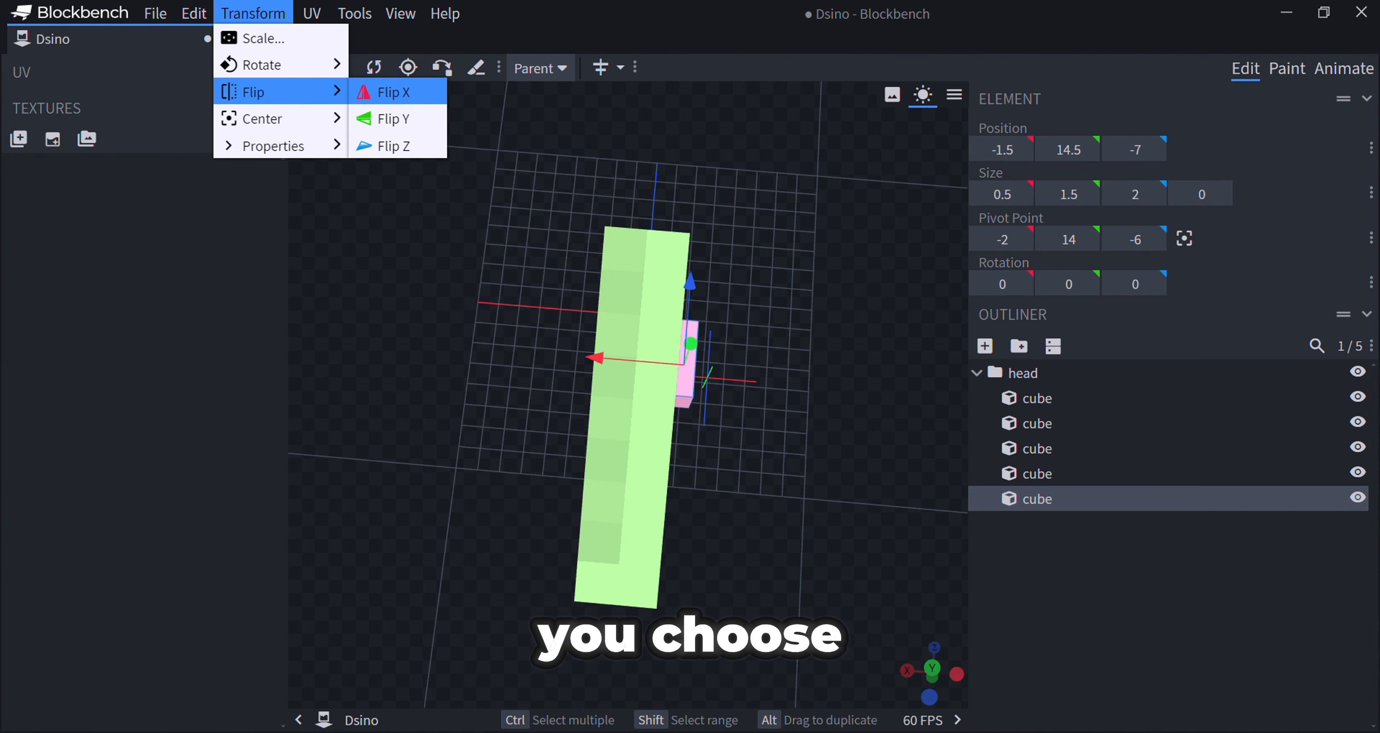
{"action": "left_click", "coordinate": [394, 92]}
{"action": "left_click_drag", "start_coordinate": [429, 407], "coordinate": [503, 321]}
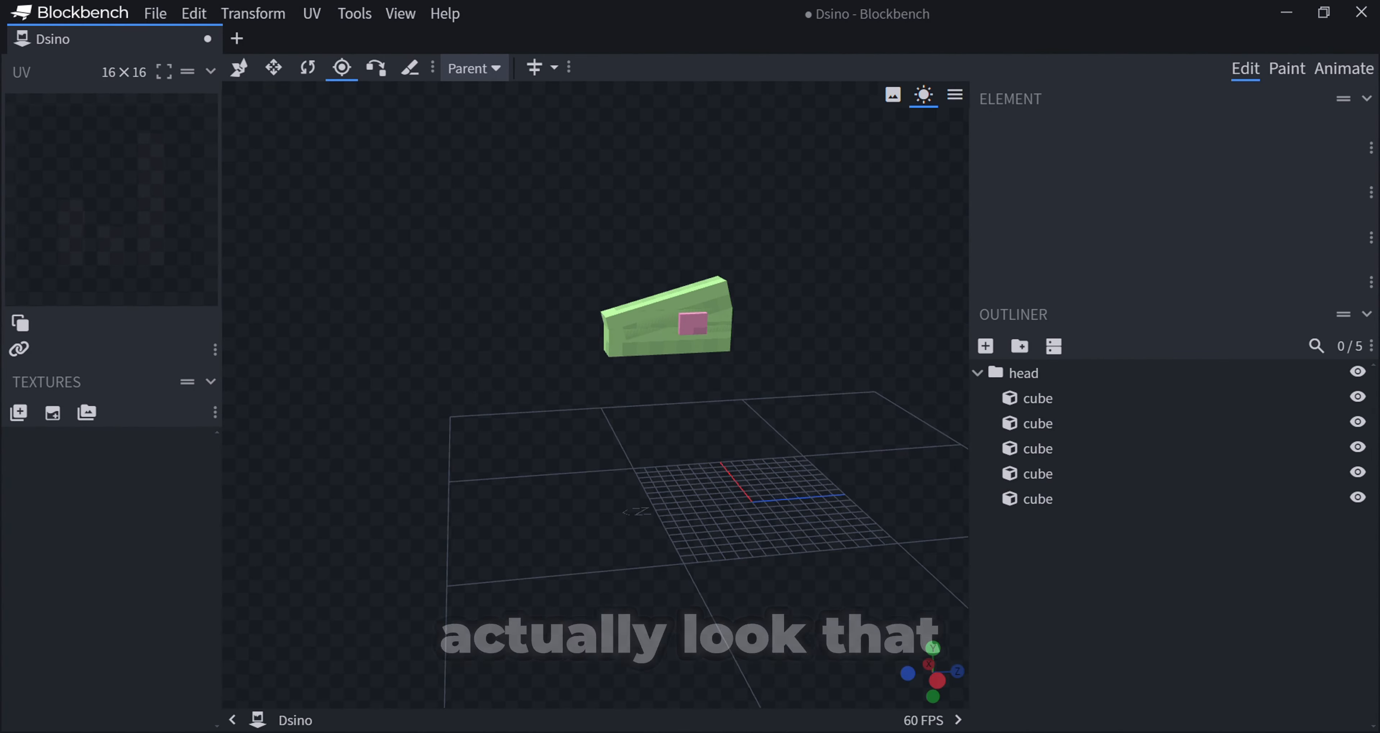
Step: Select the head group together with all of its cubes
{"action": "mouse_move", "coordinate": [429, 342]}
{"action": "left_mouse_down"}
{"action": "mouse_move", "coordinate": [471, 375]}
{"action": "mouse_move", "coordinate": [583, 413]}
{"action": "mouse_move", "coordinate": [690, 423]}
{"action": "mouse_move", "coordinate": [429, 391]}
{"action": "mouse_move", "coordinate": [442, 338]}
{"action": "left_mouse_up"}
{"action": "scroll", "coordinate": [594, 395], "scroll_direction": "down", "scroll_amount": 8}
{"action": "right_click_drag", "start_coordinate": [441, 337], "coordinate": [419, 370]}
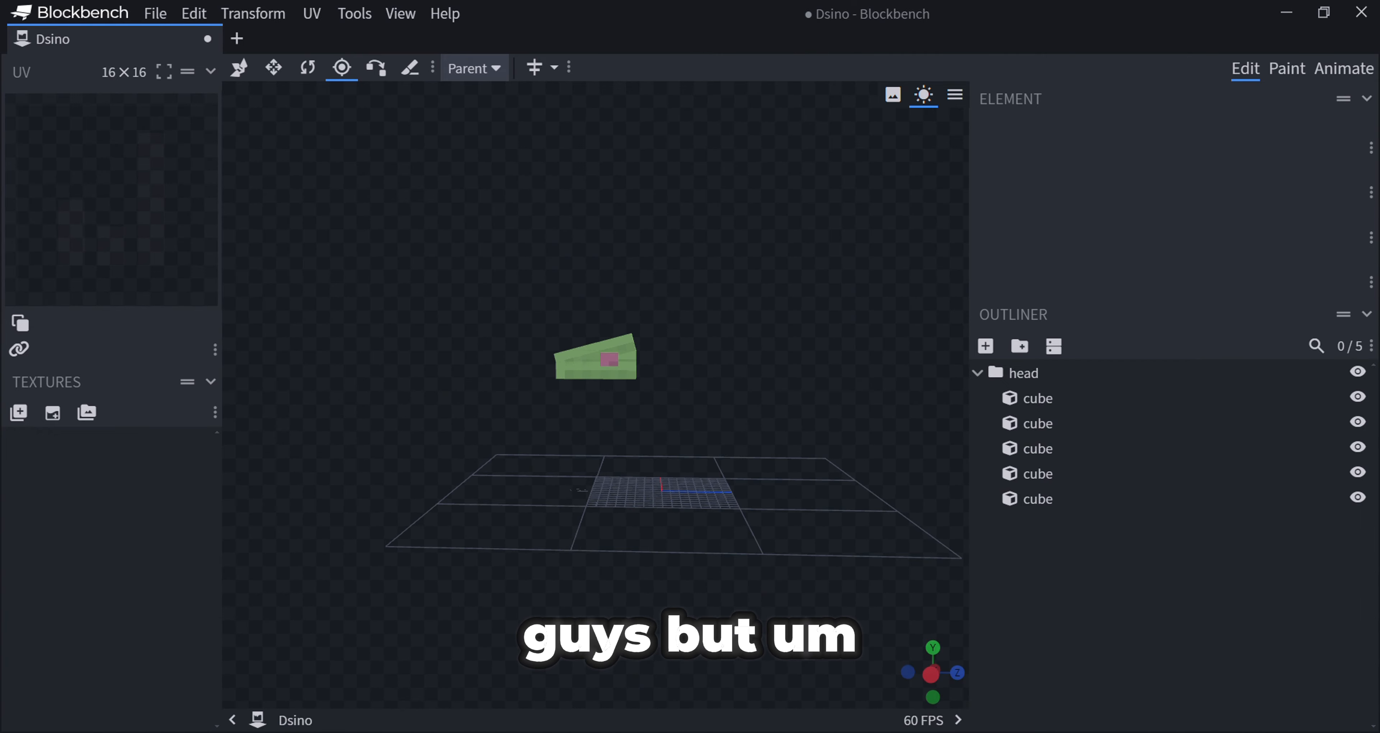
{"action": "left_click", "coordinate": [1024, 372]}
{"action": "left_click_drag", "start_coordinate": [750, 418], "coordinate": [756, 423]}
{"action": "scroll", "coordinate": [756, 424], "scroll_direction": "up", "scroll_amount": 7}
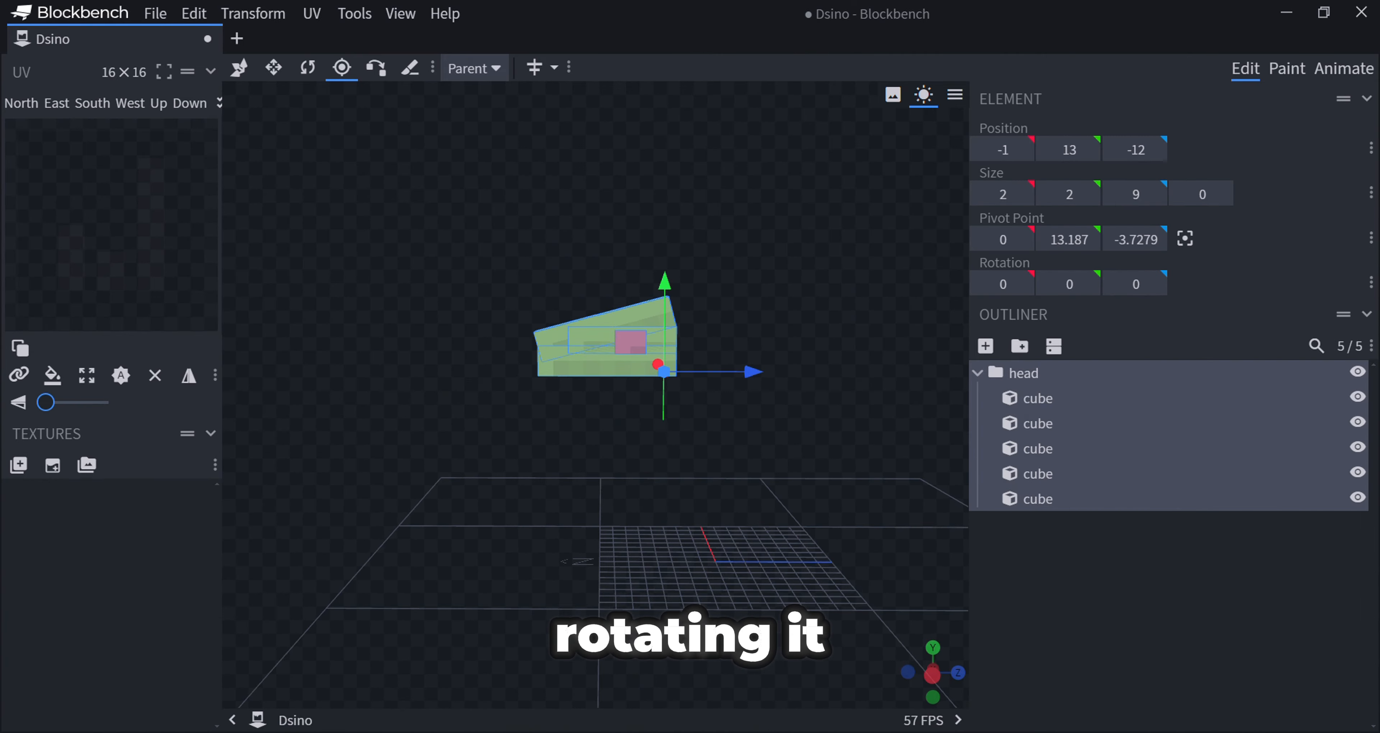
Step: Try rotating the head group about the X axis around the pivot at its lower back corner
{"action": "left_click", "coordinate": [307, 67]}
{"action": "left_click_drag", "start_coordinate": [736, 365], "coordinate": [572, 414]}
{"action": "left_click_drag", "start_coordinate": [647, 324], "coordinate": [727, 353]}
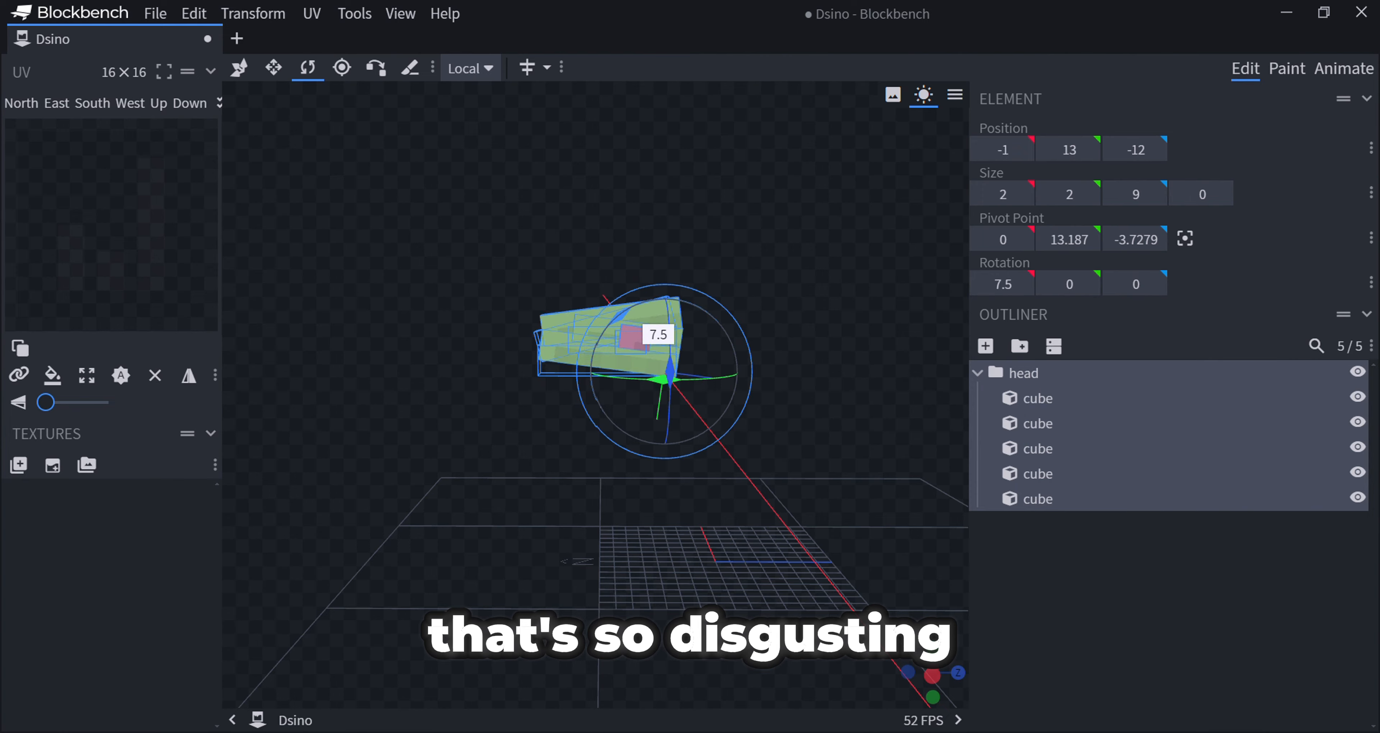
{"action": "left_click_drag", "start_coordinate": [640, 322], "coordinate": [628, 325]}
{"action": "right_click_drag", "start_coordinate": [628, 325], "coordinate": [631, 379]}
{"action": "scroll", "coordinate": [631, 379], "scroll_direction": "up", "scroll_amount": 5}
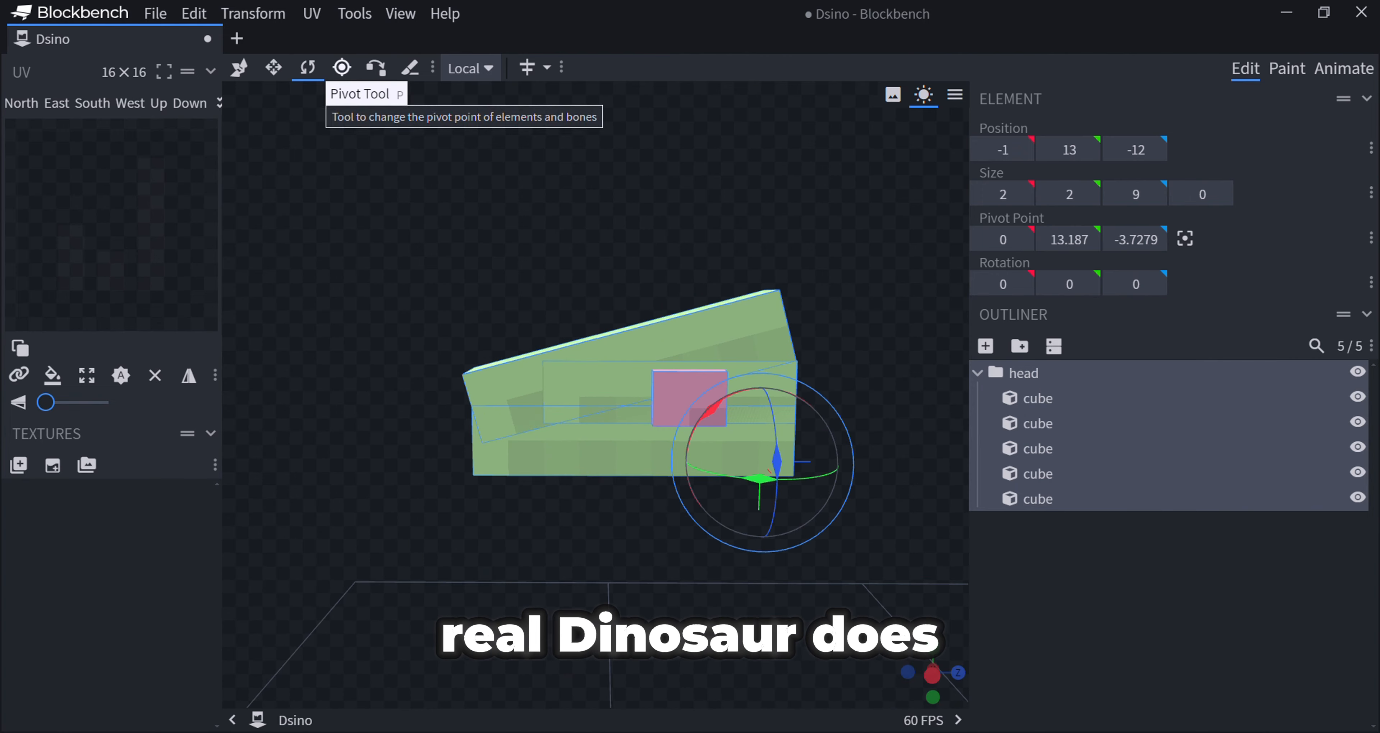
Step: Raise the head group's pivot to Y 16.187 and rotate the group to 2.5° about the X axis
{"action": "left_click", "coordinate": [342, 68]}
{"action": "right_click_drag", "start_coordinate": [562, 311], "coordinate": [461, 213]}
{"action": "left_click_drag", "start_coordinate": [460, 214], "coordinate": [953, 233]}
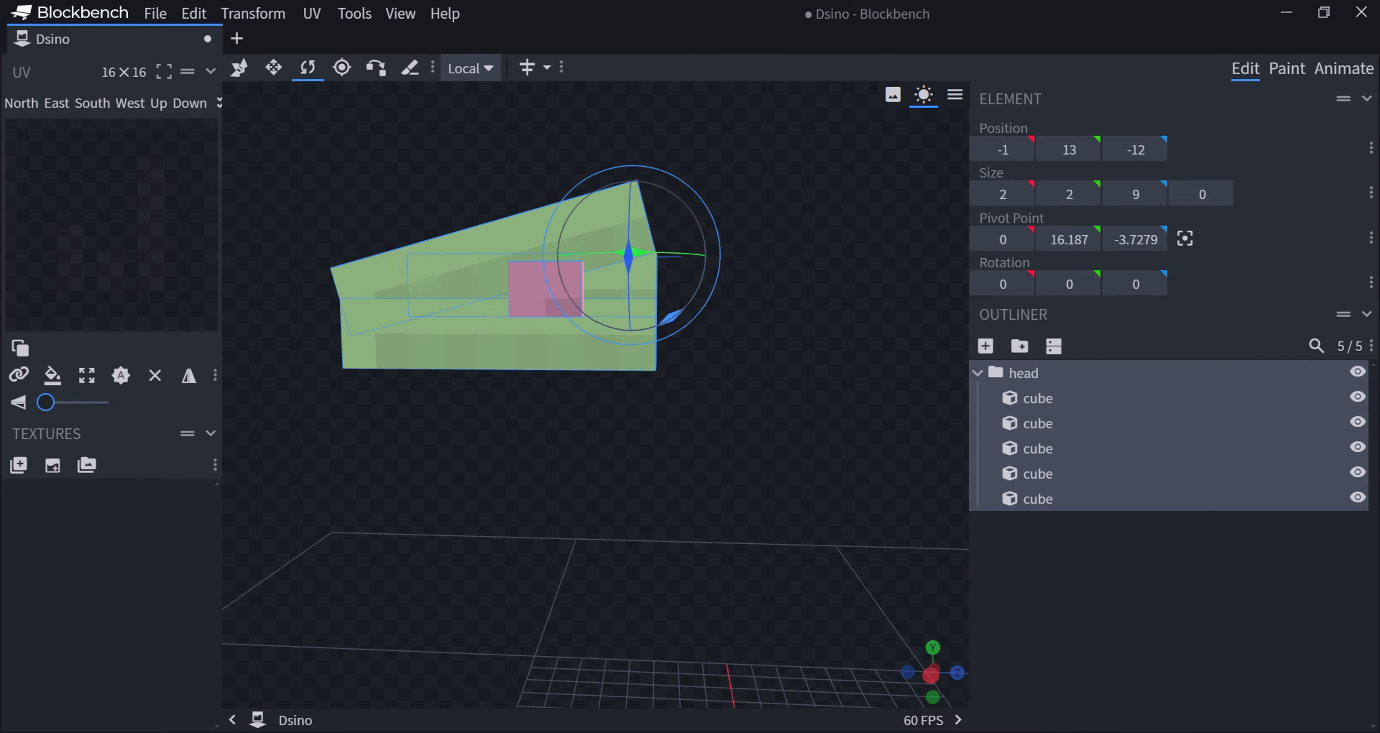
{"action": "mouse_move", "coordinate": [664, 322]}
{"action": "left_mouse_down"}
{"action": "mouse_move", "coordinate": [605, 322]}
{"action": "mouse_move", "coordinate": [717, 305]}
{"action": "mouse_move", "coordinate": [632, 341]}
{"action": "mouse_move", "coordinate": [743, 240]}
{"action": "mouse_move", "coordinate": [629, 361]}
{"action": "mouse_move", "coordinate": [699, 344]}
{"action": "mouse_move", "coordinate": [751, 309]}
{"action": "mouse_move", "coordinate": [705, 342]}
{"action": "mouse_move", "coordinate": [669, 317]}
{"action": "left_mouse_up"}
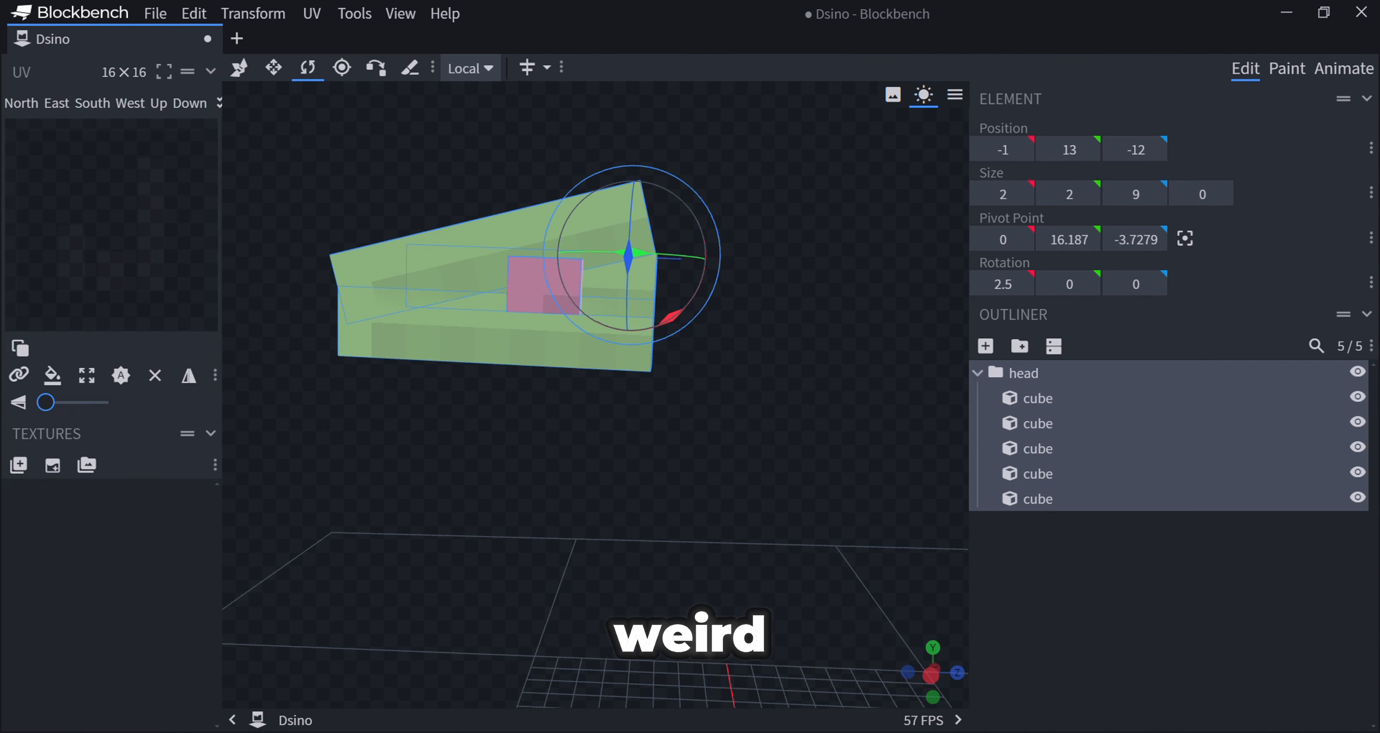
Step: Center the head group's pivot on its cubes and rotate the group about the X axis to 0°
{"action": "mouse_move", "coordinate": [690, 386]}
{"action": "left_mouse_down"}
{"action": "mouse_move", "coordinate": [723, 410]}
{"action": "mouse_move", "coordinate": [696, 388]}
{"action": "left_mouse_up"}
{"action": "scroll", "coordinate": [696, 388], "scroll_direction": "down", "scroll_amount": 5}
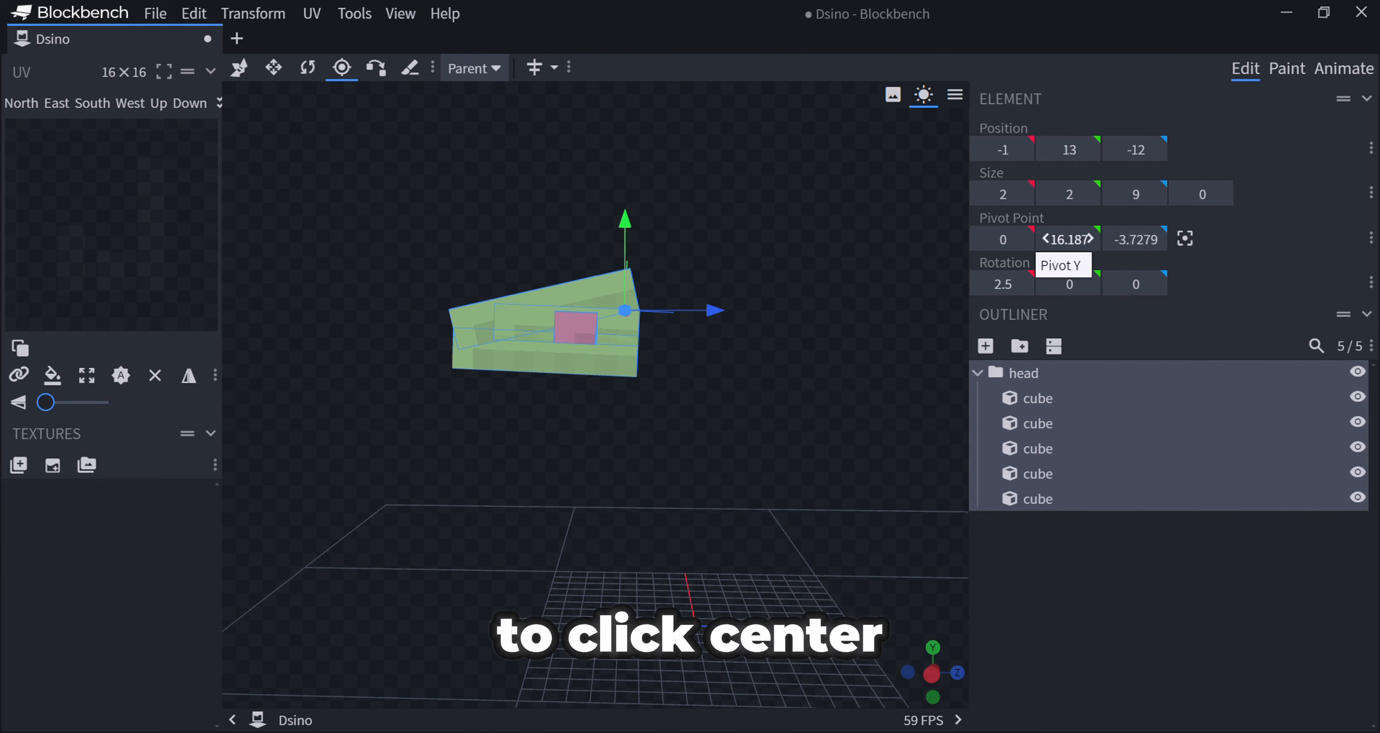
{"action": "left_click", "coordinate": [1184, 238]}
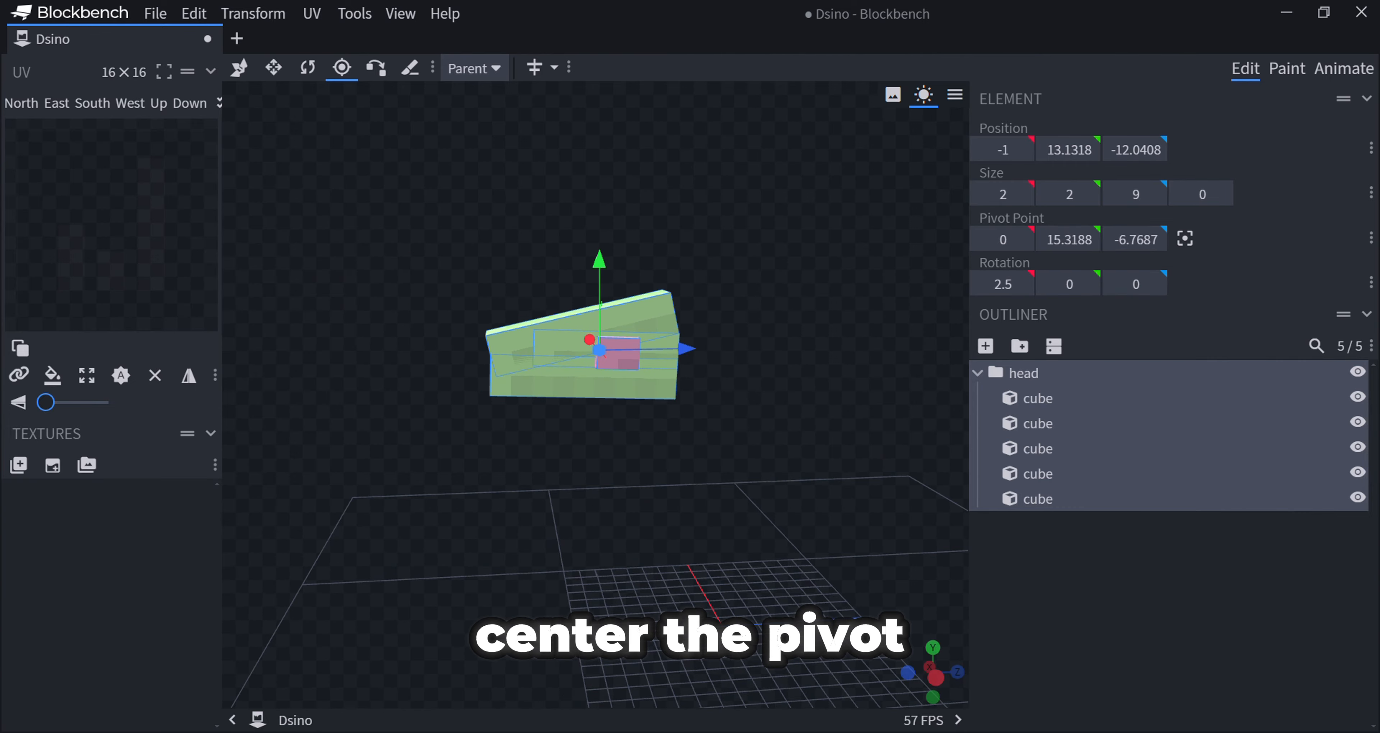
{"action": "left_click", "coordinate": [307, 68]}
{"action": "left_click_drag", "start_coordinate": [552, 296], "coordinate": [518, 290]}
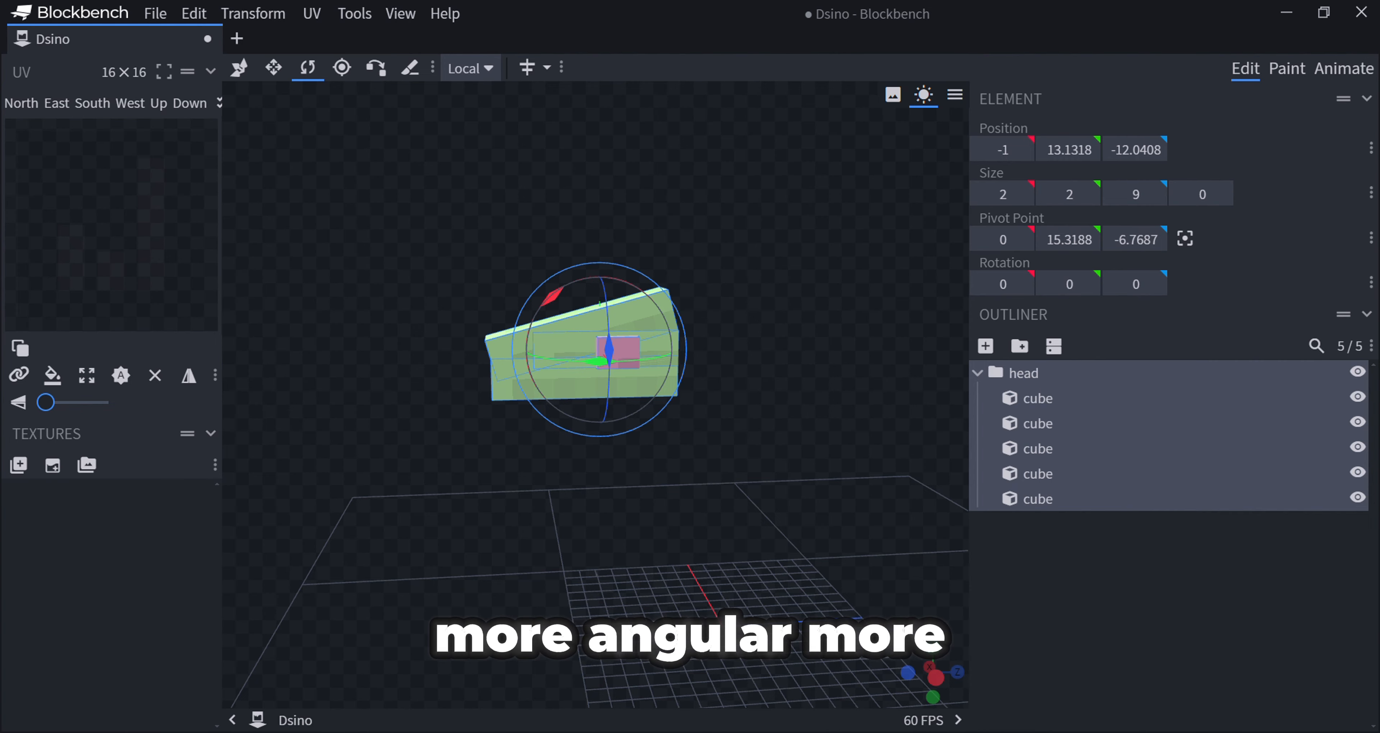
Step: Move the head group's pivot along Z to -2.7687, at the back of the head
{"action": "scroll", "coordinate": [595, 375], "scroll_direction": "up", "scroll_amount": 8}
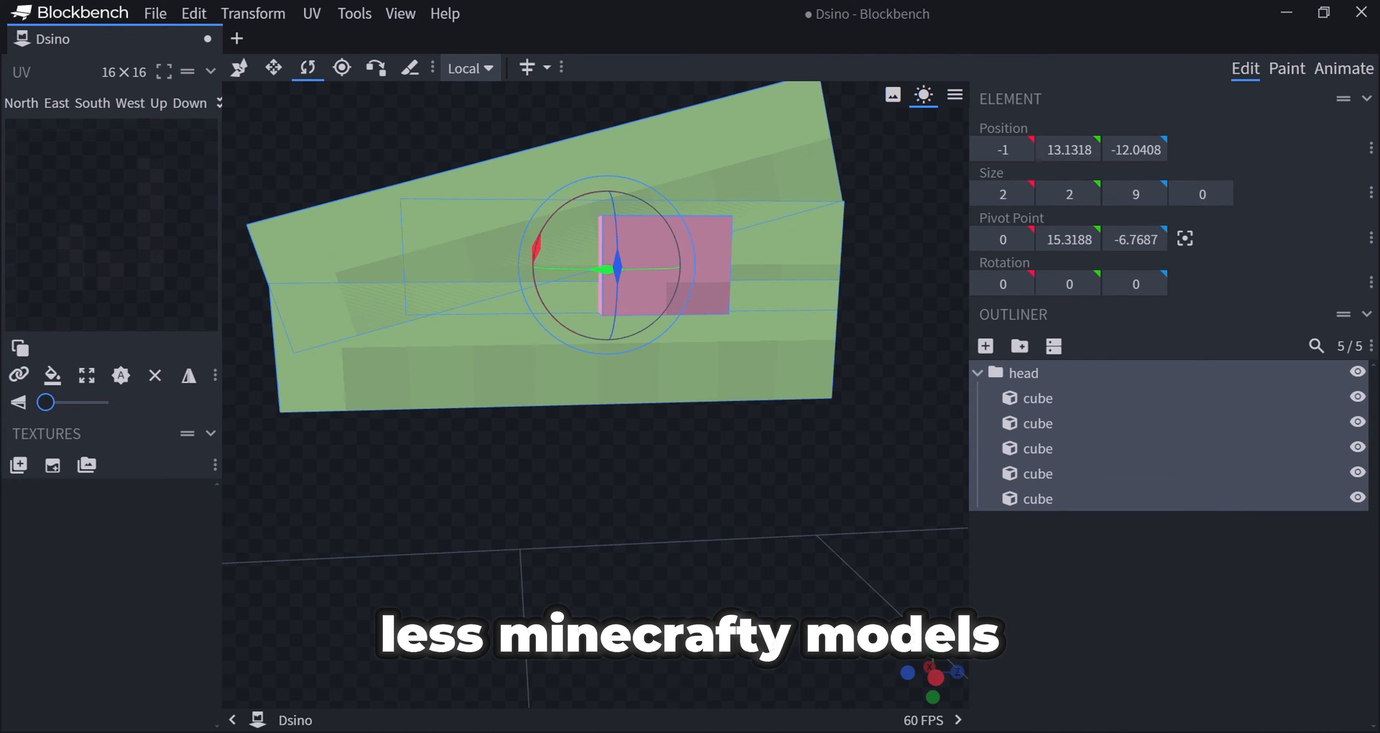
{"action": "left_click", "coordinate": [341, 68]}
{"action": "scroll", "coordinate": [595, 375], "scroll_direction": "down", "scroll_amount": 10}
{"action": "scroll", "coordinate": [595, 375], "scroll_direction": "up", "scroll_amount": 5}
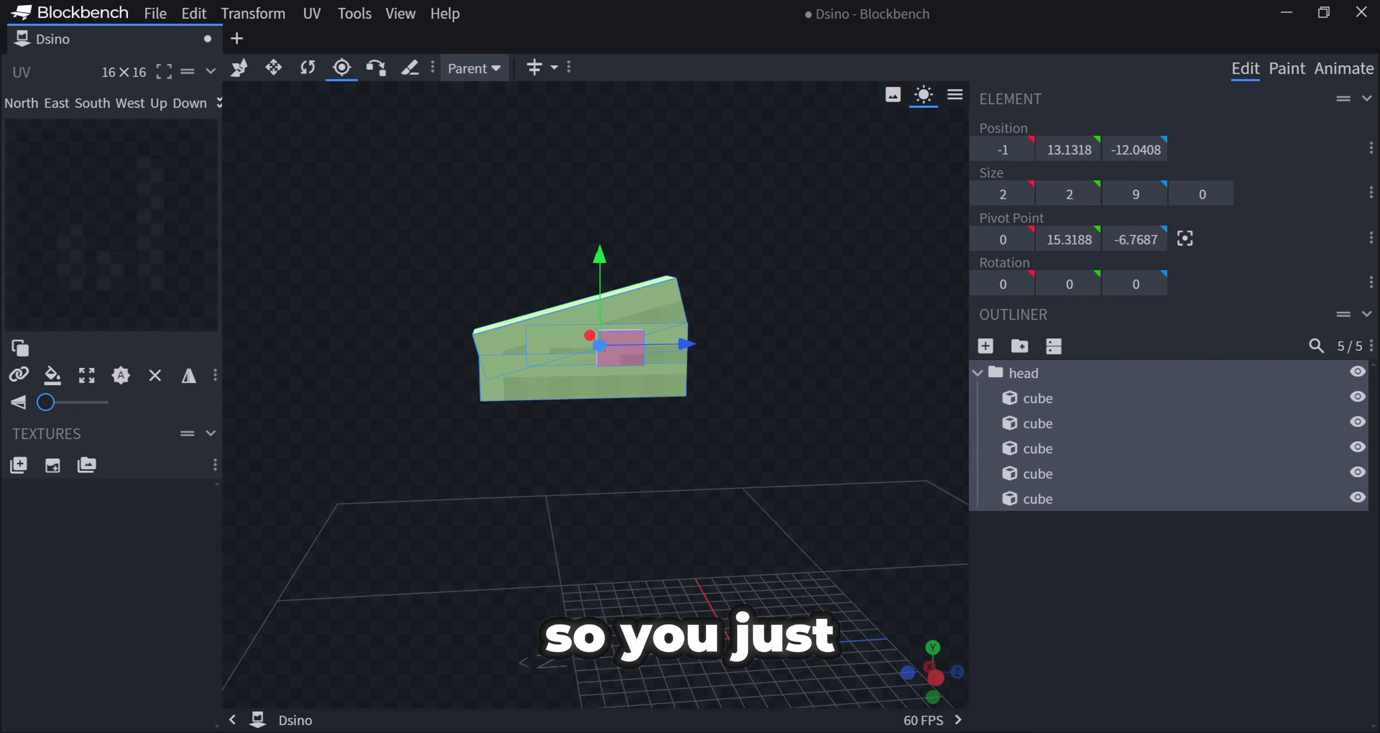
{"action": "left_click_drag", "start_coordinate": [690, 316], "coordinate": [821, 315]}
{"action": "scroll", "coordinate": [595, 375], "scroll_direction": "down", "scroll_amount": 12}
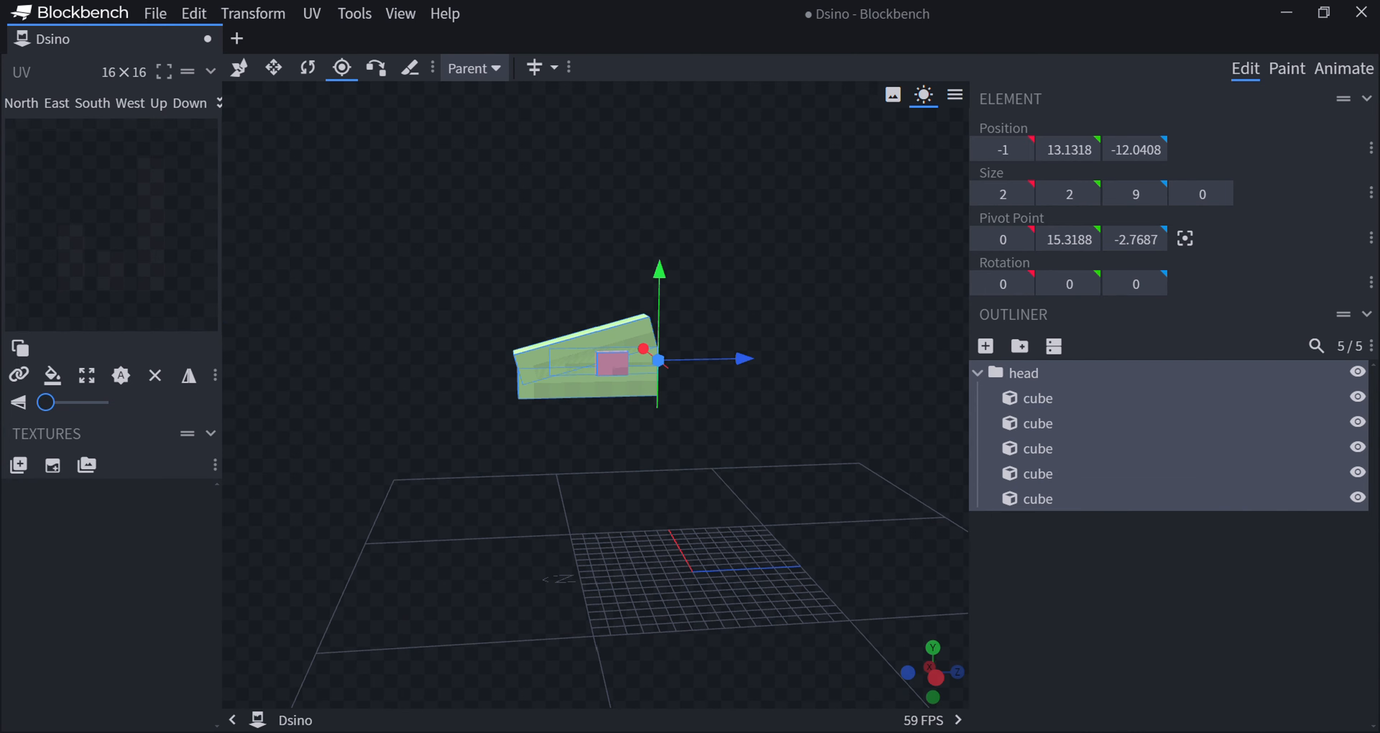
{"action": "left_click_drag", "start_coordinate": [594, 455], "coordinate": [638, 457]}
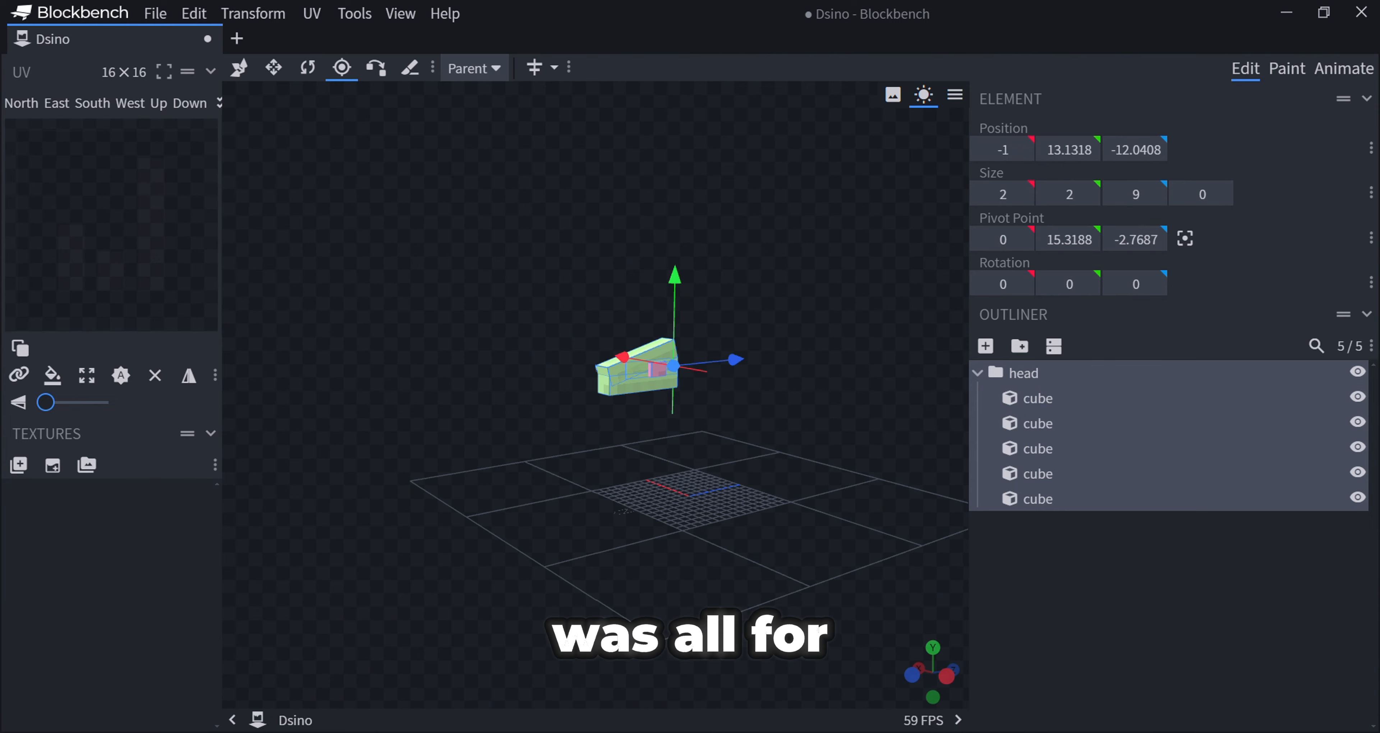